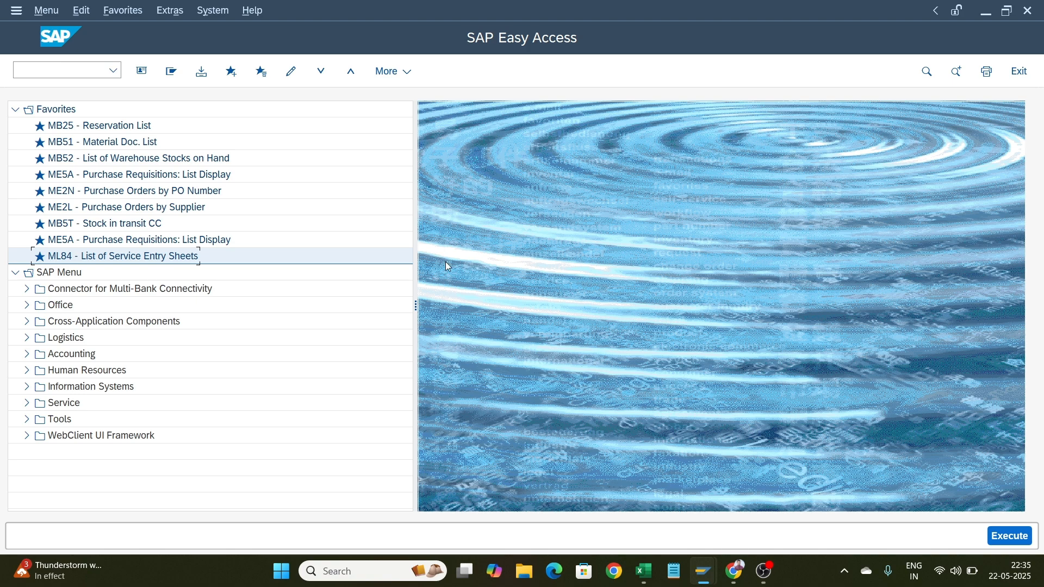
Open the MB25 Reservation List transaction from the favorites
{"action": "left_click", "coordinate": [126, 126]}
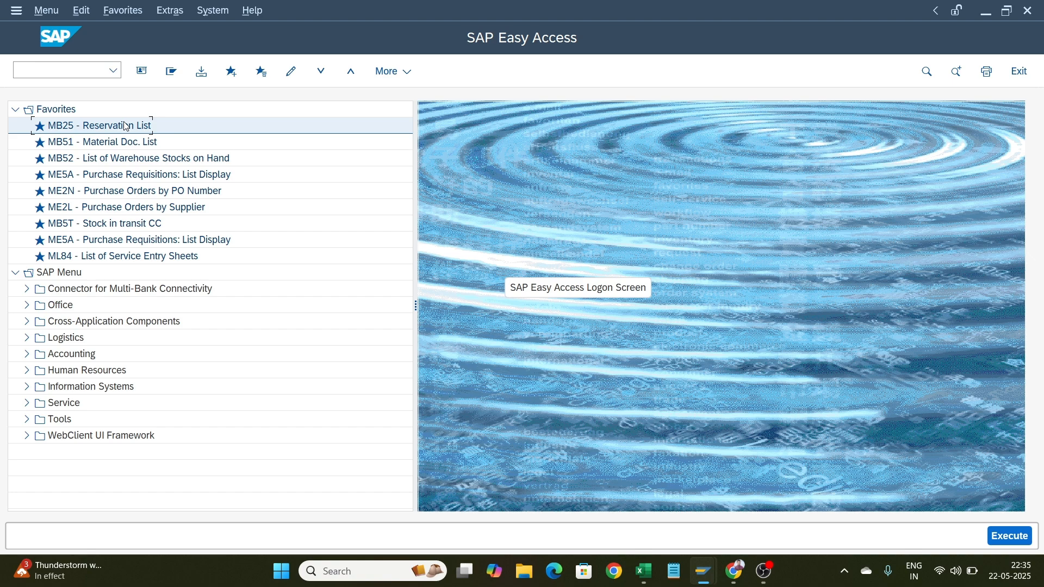
{"action": "key", "text": "Down"}
{"action": "key", "text": "Down"}
{"action": "key", "text": "Down"}
{"action": "key", "text": "Down"}
{"action": "key", "text": "Down"}
{"action": "key", "text": "Down"}
{"action": "key", "text": "Down"}
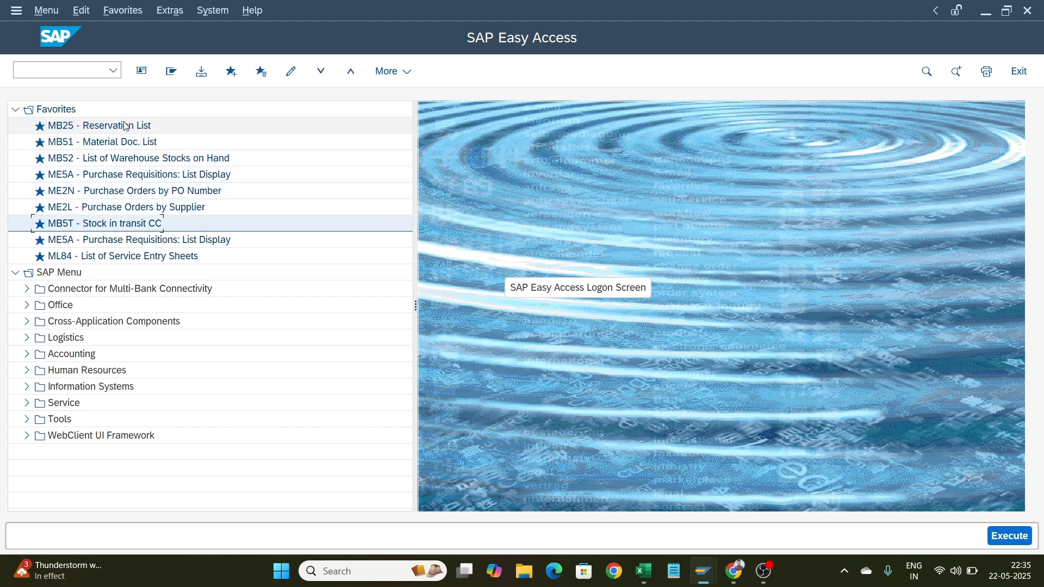
{"action": "key", "text": "Down"}
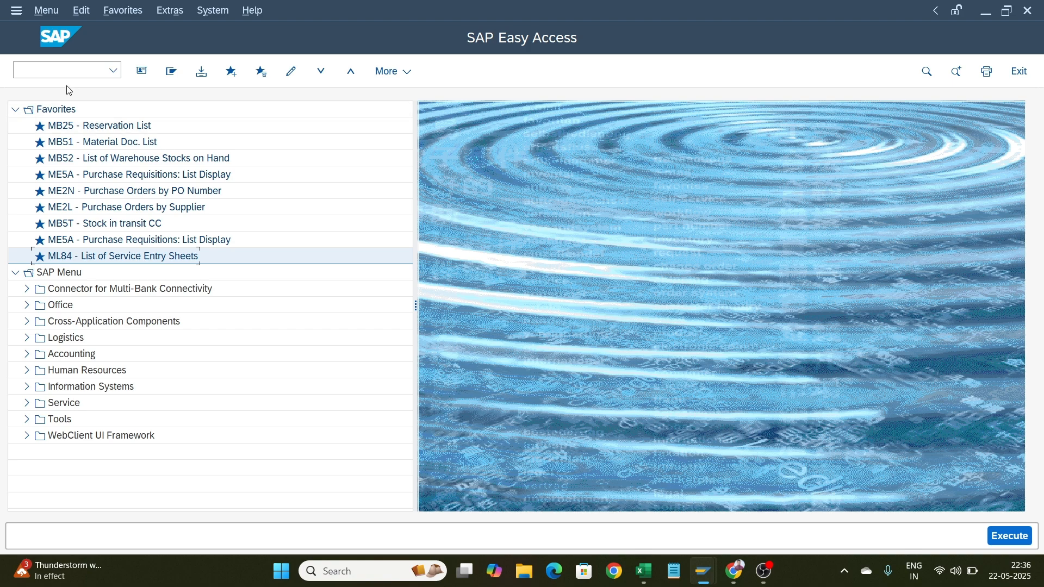
{"action": "left_click", "coordinate": [61, 70]}
{"action": "double_click", "coordinate": [96, 133]}
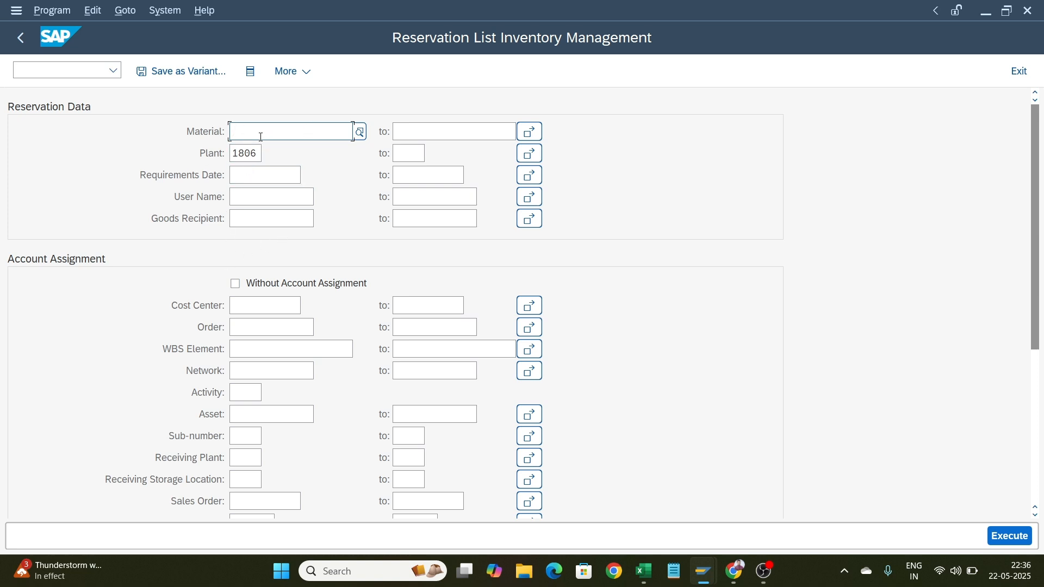
Try to filter the reservation list by a user name and execute it
{"action": "left_click", "coordinate": [273, 175]}
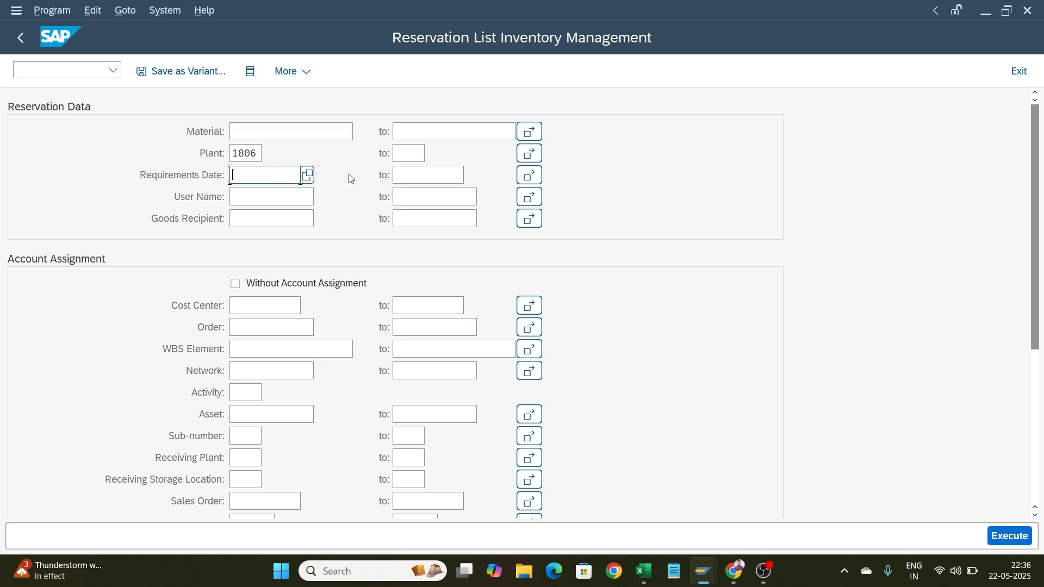
{"action": "left_click", "coordinate": [264, 195]}
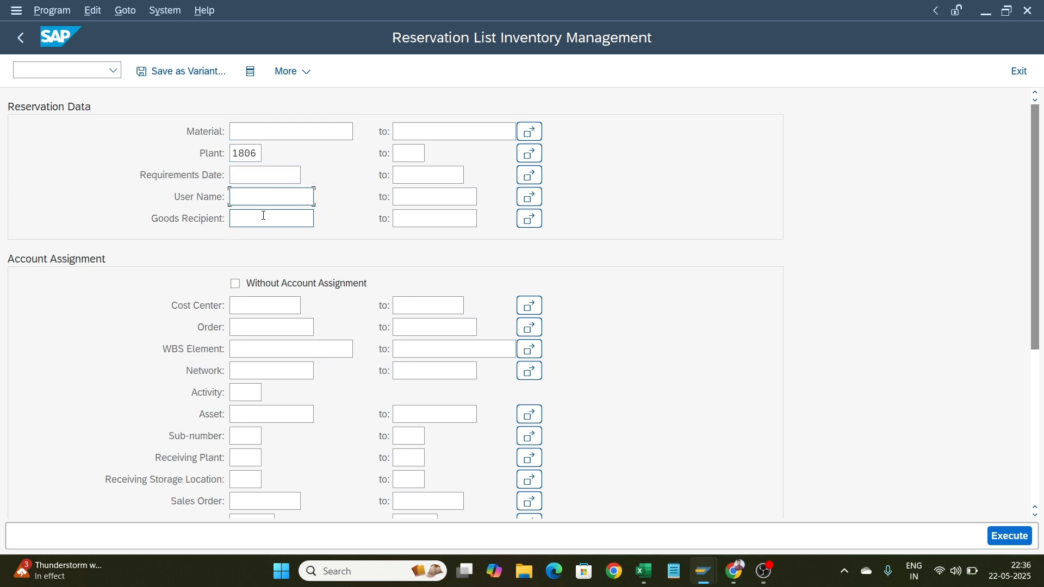
{"action": "left_click", "coordinate": [264, 215]}
{"action": "left_click", "coordinate": [266, 197]}
{"action": "type", "text": "s4ugi29"}
{"action": "key", "text": "Return"}
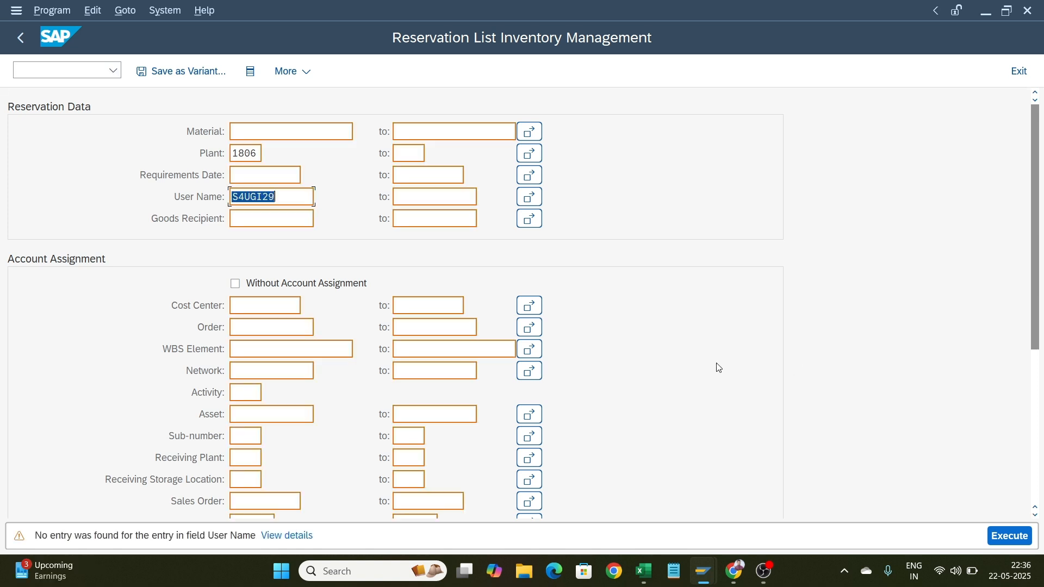
{"action": "key", "text": "Return"}
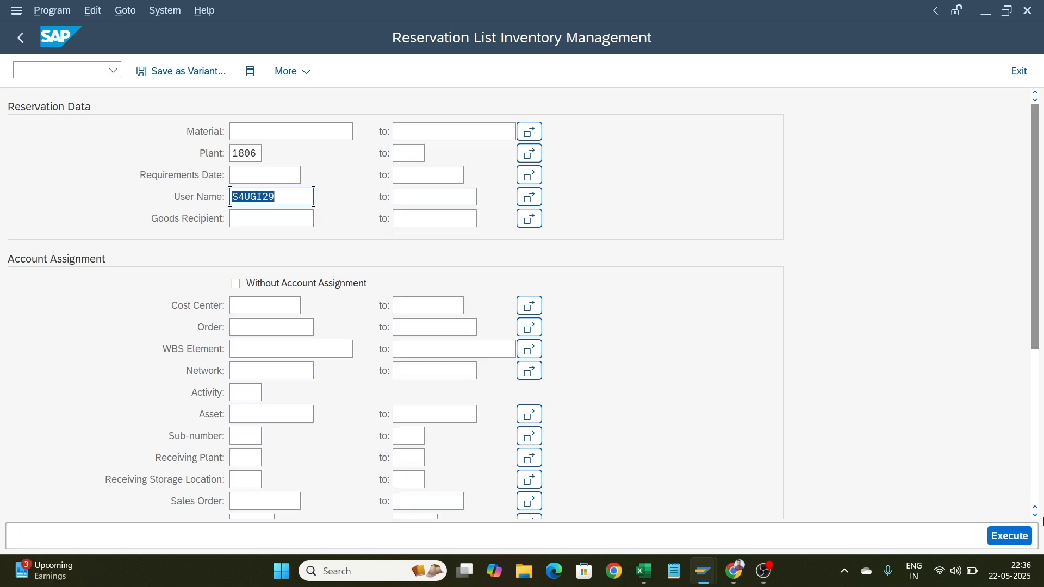
{"action": "left_click", "coordinate": [1009, 533]}
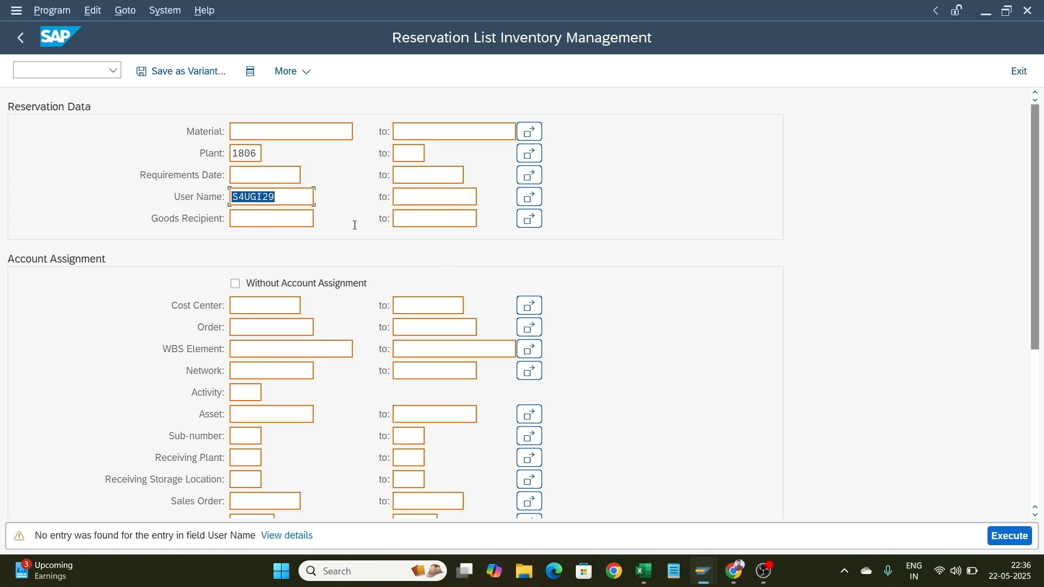
Correct the user name filter and execute the reservation list for plant 1806
{"action": "left_click", "coordinate": [262, 196]}
{"action": "key", "text": "BackSpace"}
{"action": "key", "text": "BackSpace"}
{"action": "key", "text": "BackSpace"}
{"action": "type", "text": "gui"}
{"action": "key", "text": "Return"}
{"action": "key", "text": "F8"}
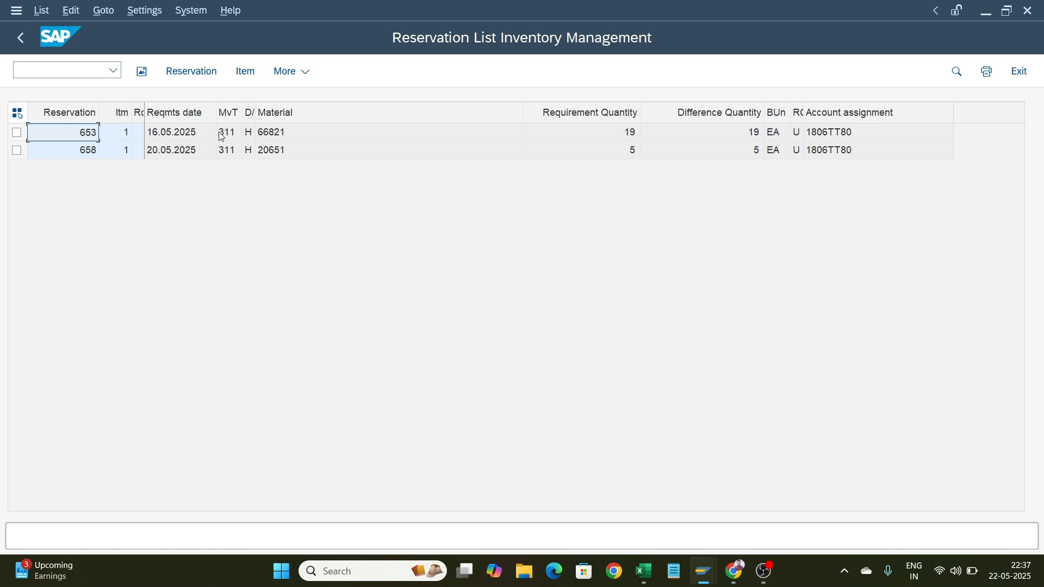
Inspect the material, movement type and requirements date of the first reservation
{"action": "left_click", "coordinate": [280, 133]}
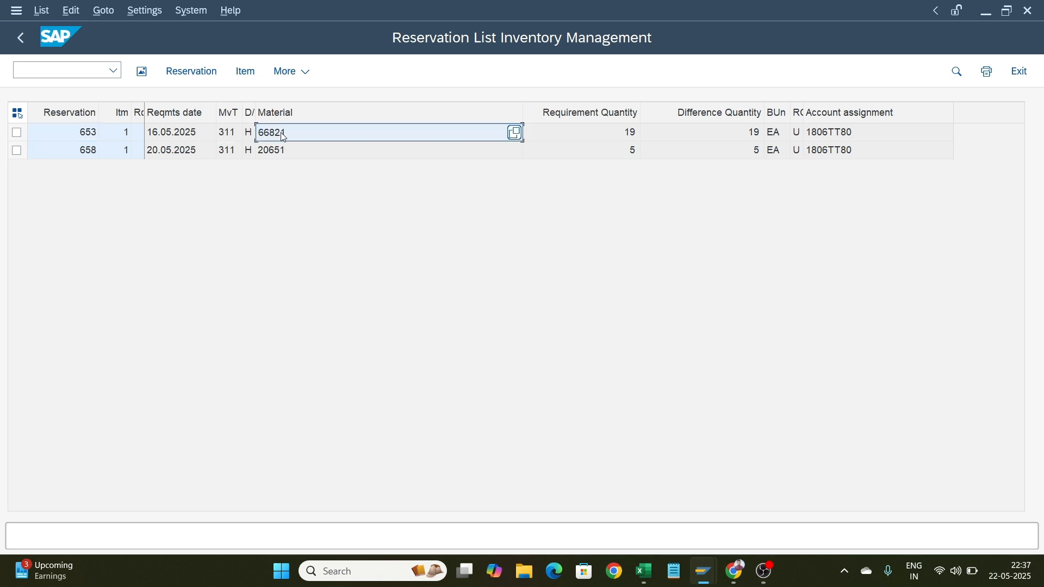
{"action": "left_click", "coordinate": [231, 132]}
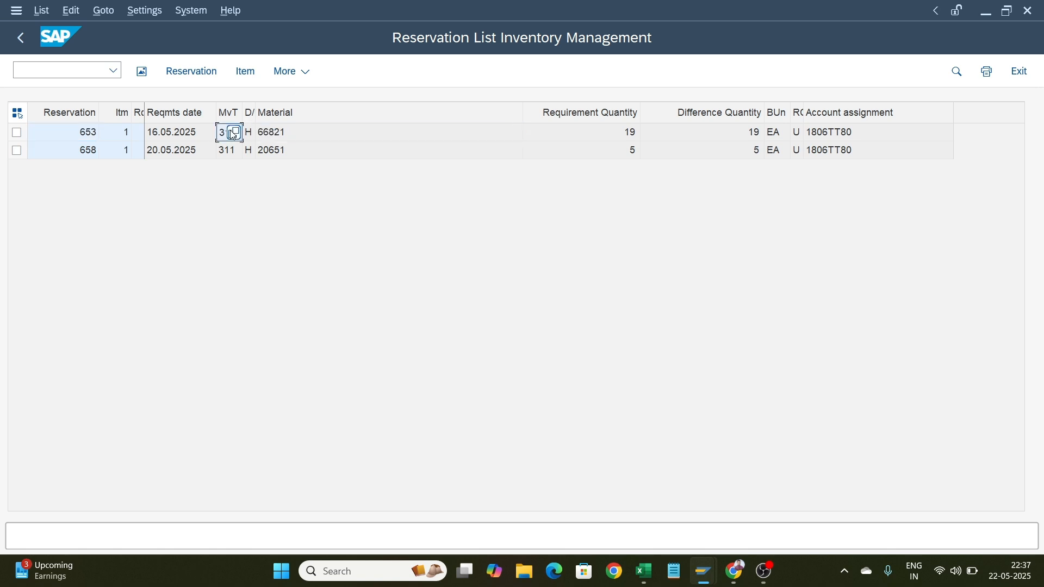
{"action": "left_click", "coordinate": [177, 130]}
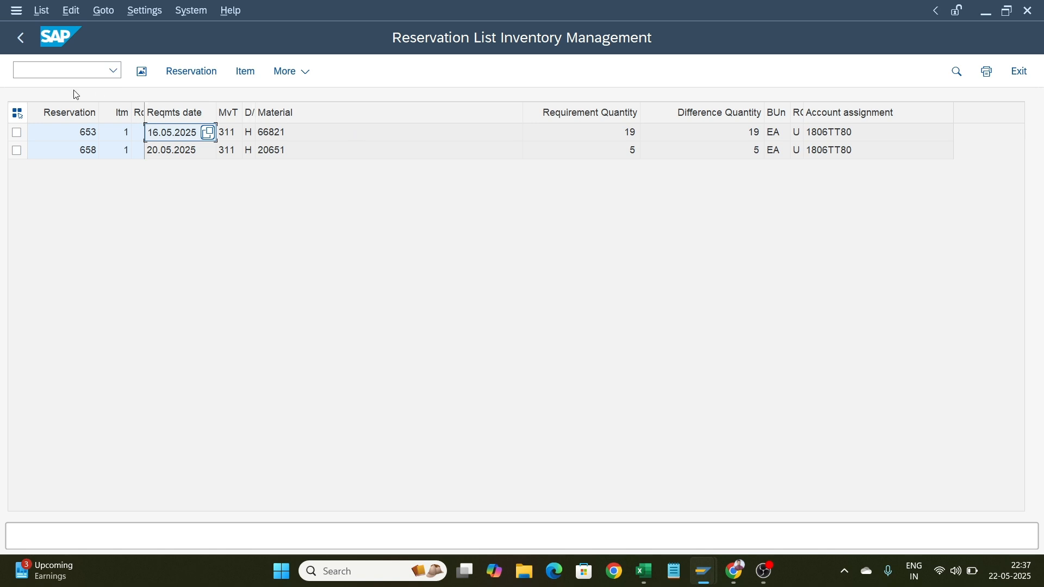
Return to the selection screen, include Cancellable Reservations and Goods Movement Not Possible, and rerun the list
{"action": "left_click", "coordinate": [26, 38]}
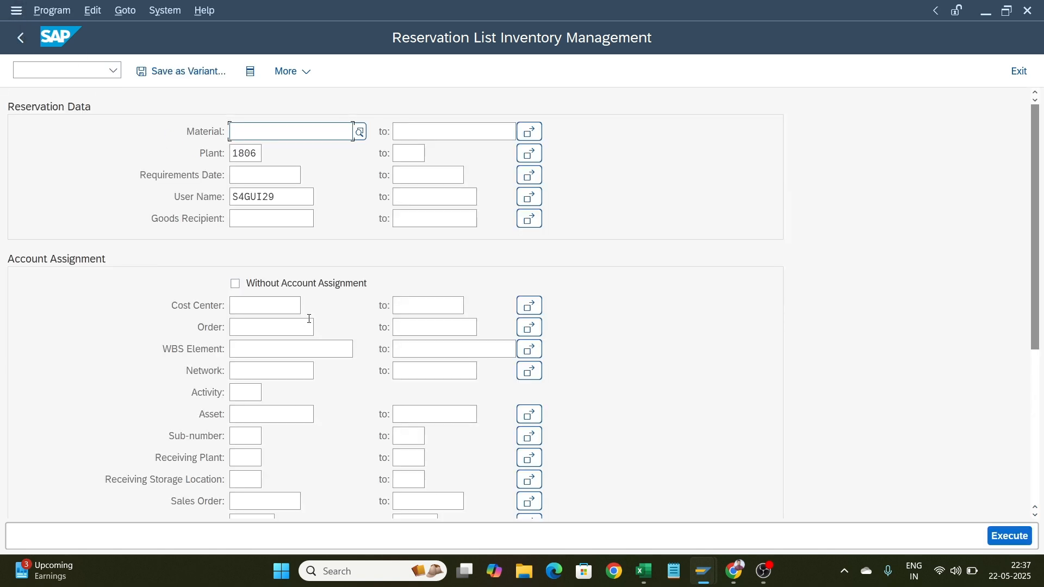
{"action": "scroll", "coordinate": [319, 405], "scroll_direction": "down", "scroll_amount": 5}
{"action": "scroll", "coordinate": [320, 405], "scroll_direction": "down", "scroll_amount": 3}
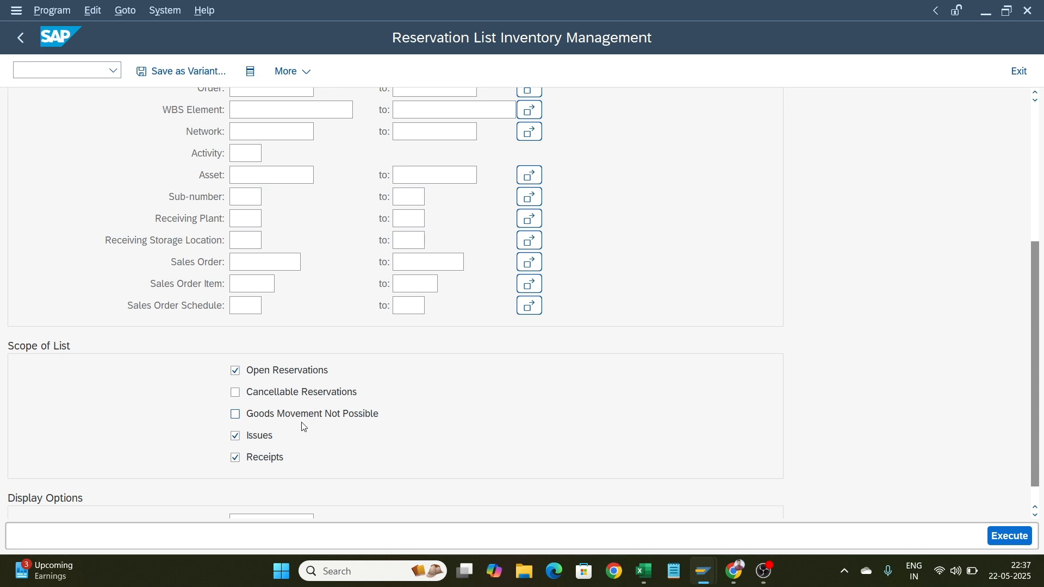
{"action": "left_click", "coordinate": [277, 395]}
{"action": "left_click", "coordinate": [276, 415]}
{"action": "scroll", "coordinate": [289, 429], "scroll_direction": "down", "scroll_amount": 1}
{"action": "scroll", "coordinate": [289, 429], "scroll_direction": "up", "scroll_amount": 10}
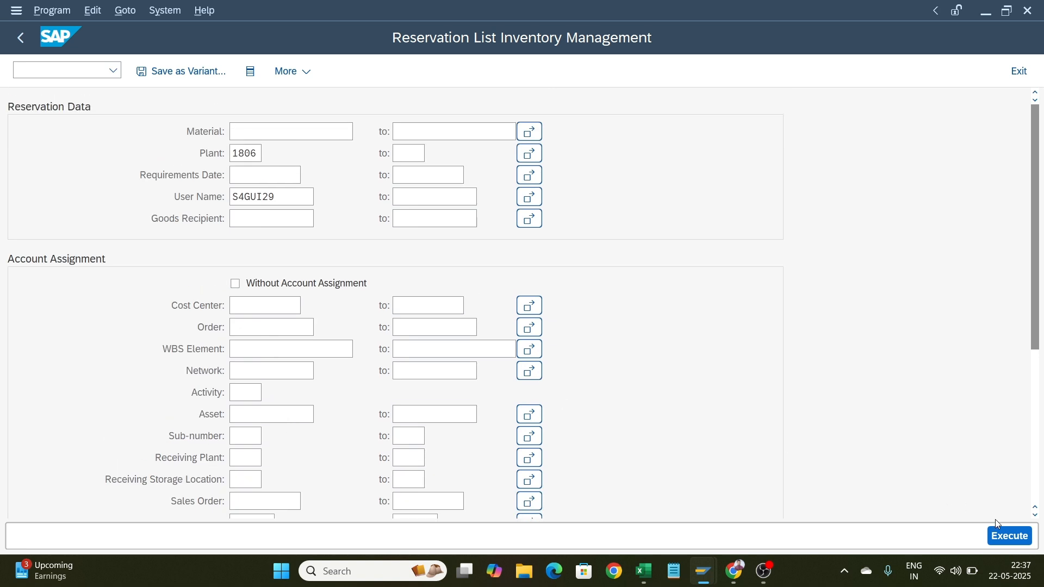
{"action": "left_click", "coordinate": [1008, 537]}
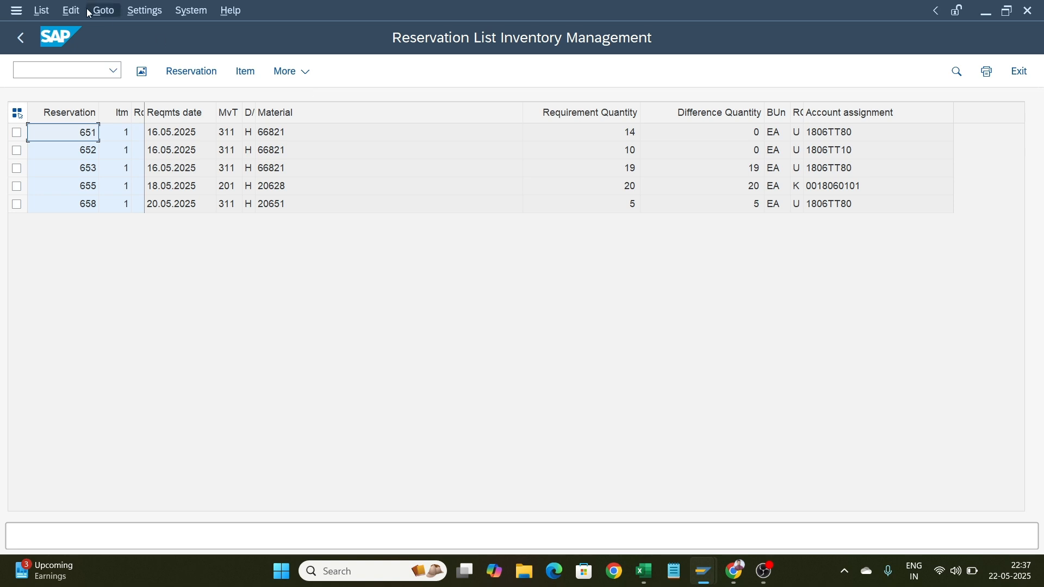
Clear the user name and plant filters and rerun the reservation list
{"action": "left_click", "coordinate": [22, 36]}
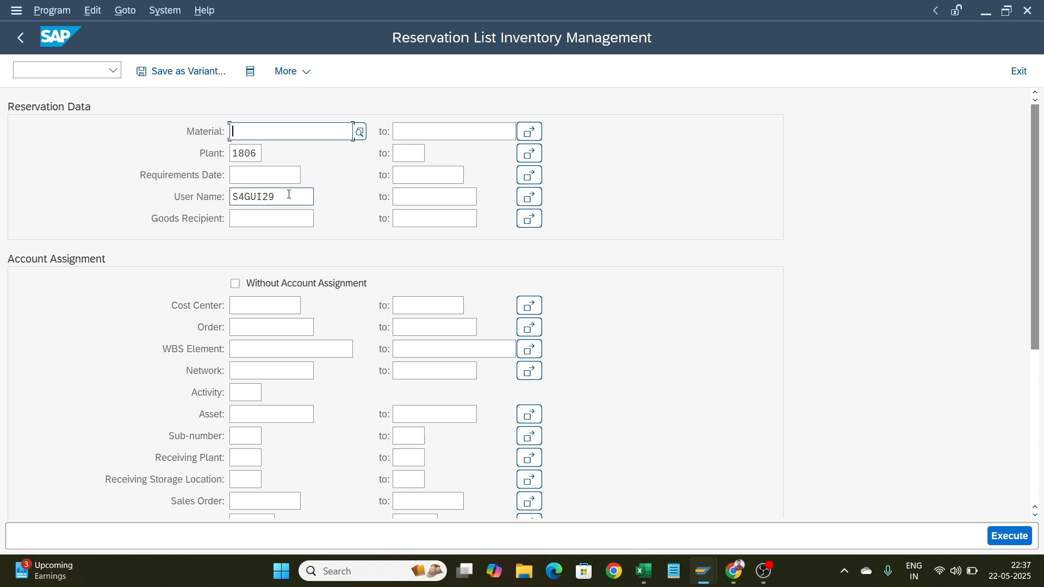
{"action": "left_click_drag", "start_coordinate": [291, 196], "coordinate": [160, 197]}
{"action": "key", "text": "BackSpace"}
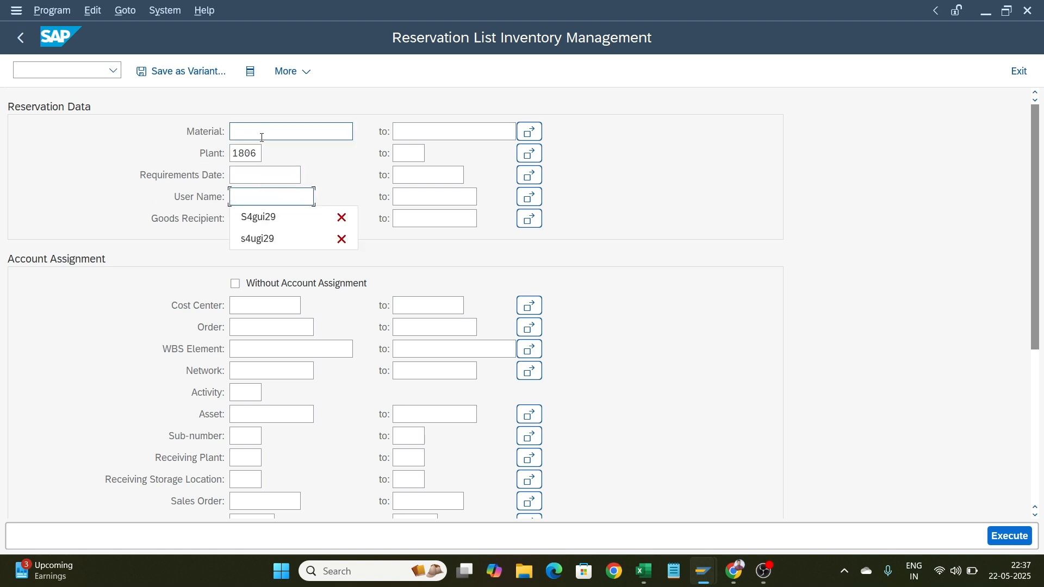
{"action": "left_click", "coordinate": [261, 153]}
{"action": "left_click_drag", "start_coordinate": [261, 153], "coordinate": [205, 166]}
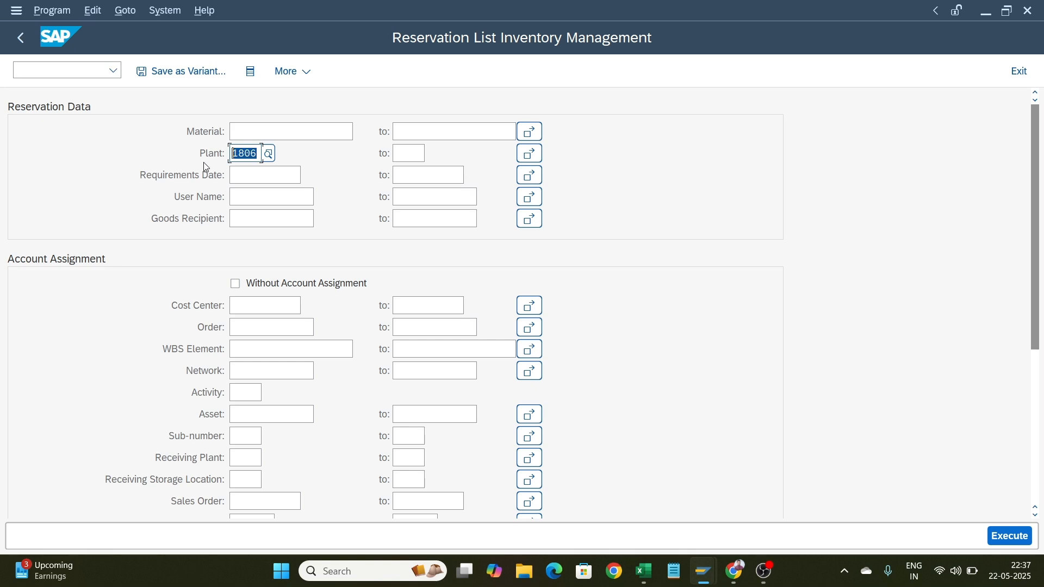
{"action": "key", "text": "BackSpace"}
{"action": "left_click", "coordinate": [1010, 537]}
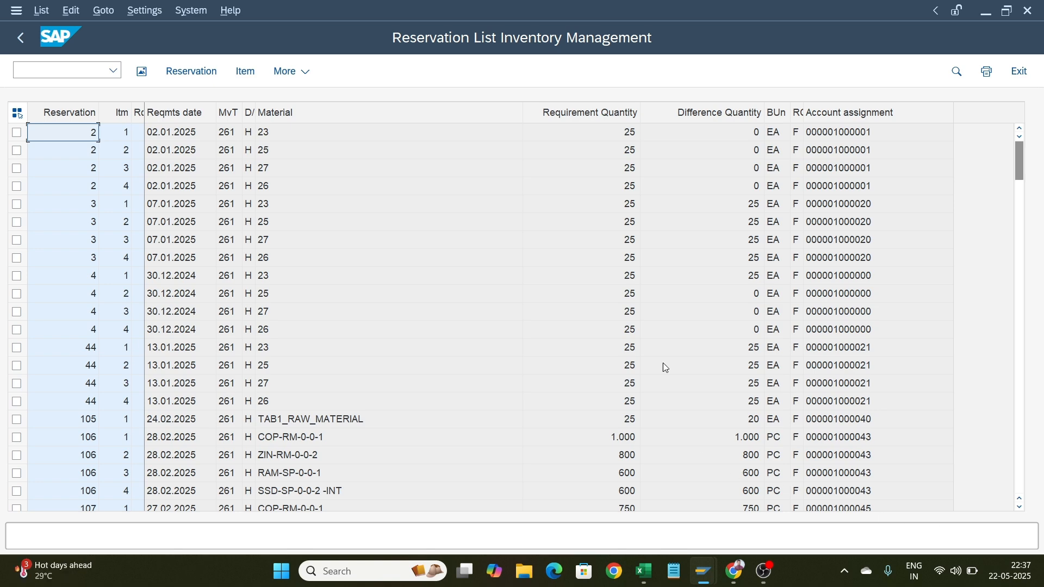
Scroll through the full list of reservations
{"action": "scroll", "coordinate": [439, 348], "scroll_direction": "down", "scroll_amount": 20}
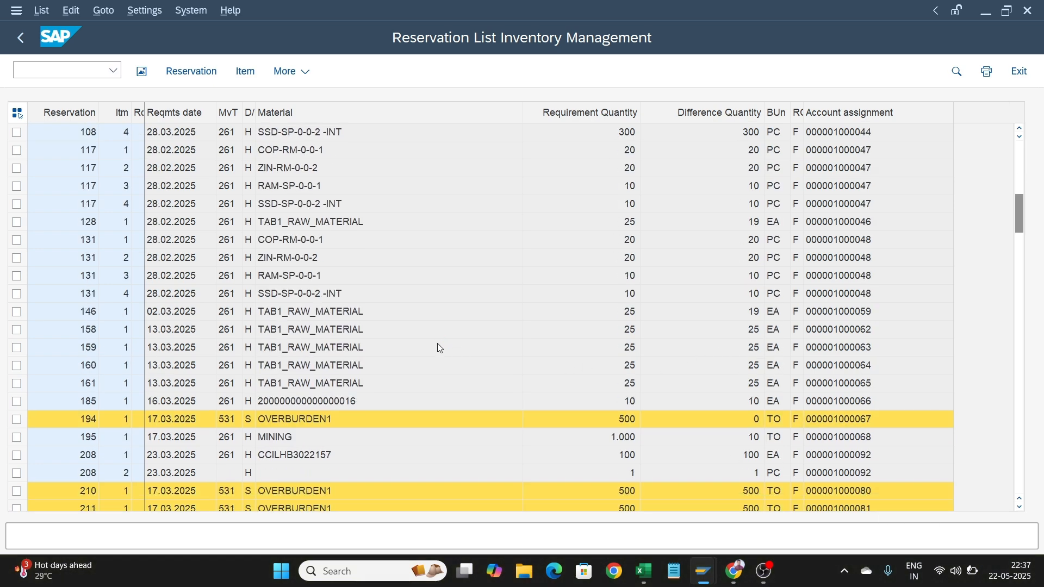
{"action": "scroll", "coordinate": [438, 348], "scroll_direction": "down", "scroll_amount": 7}
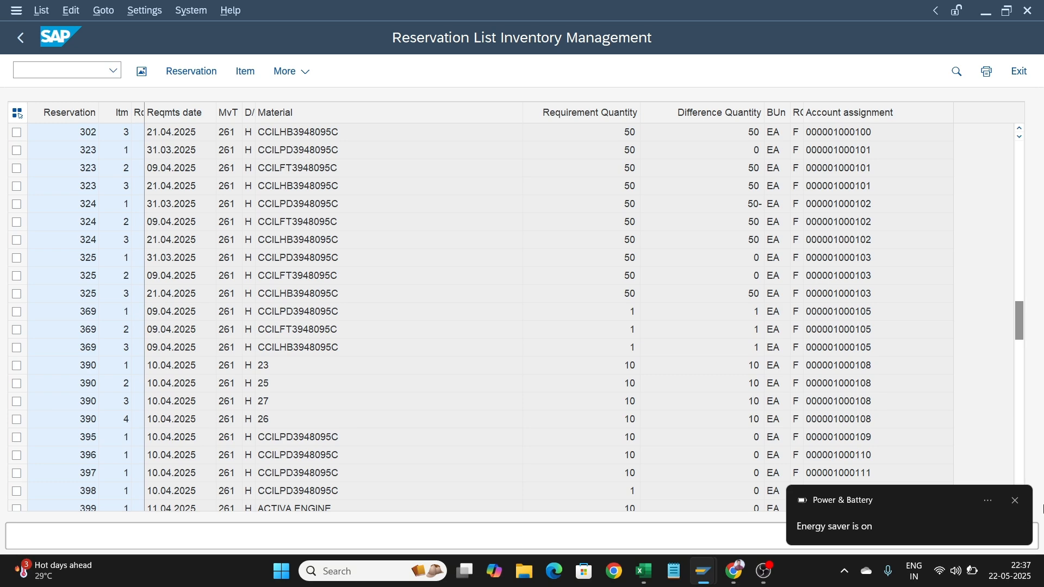
{"action": "left_click", "coordinate": [1016, 501]}
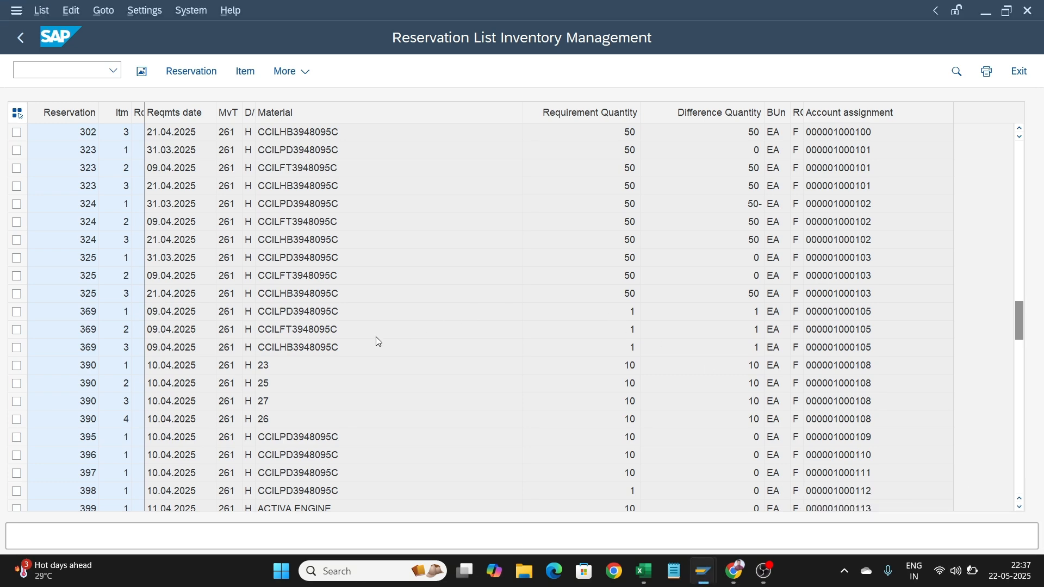
{"action": "scroll", "coordinate": [377, 341], "scroll_direction": "down", "scroll_amount": 5}
{"action": "scroll", "coordinate": [378, 341], "scroll_direction": "down", "scroll_amount": 15}
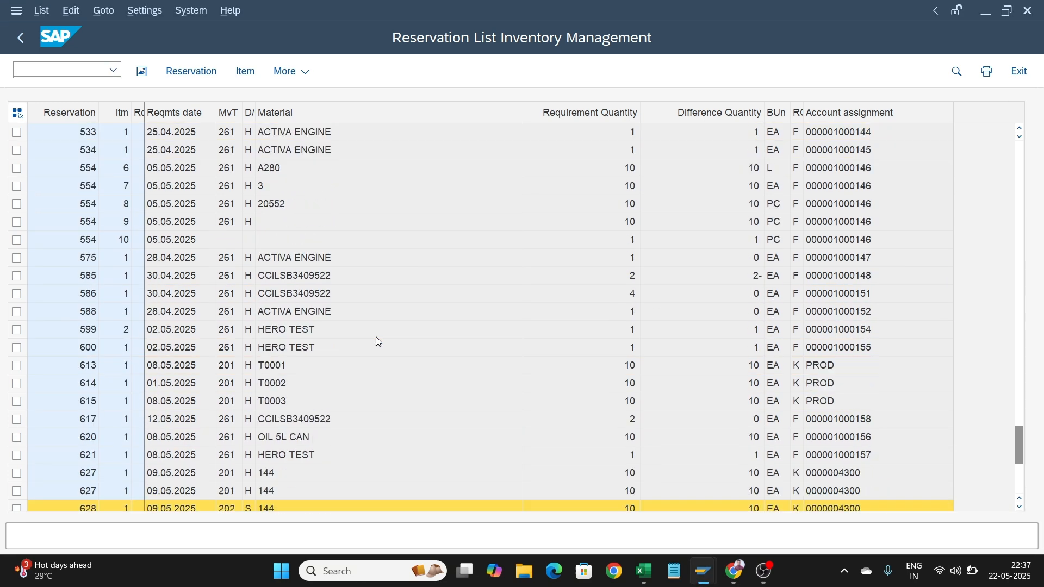
{"action": "scroll", "coordinate": [378, 341], "scroll_direction": "up", "scroll_amount": 20}
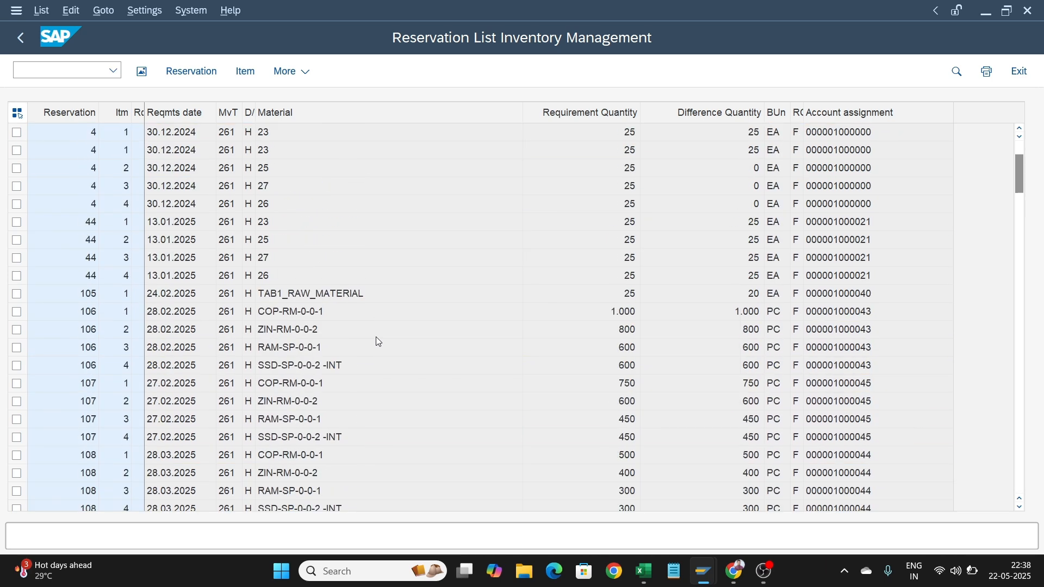
Go back and open the MB51 Material Doc. List transaction from the favorites
{"action": "left_click", "coordinate": [19, 40]}
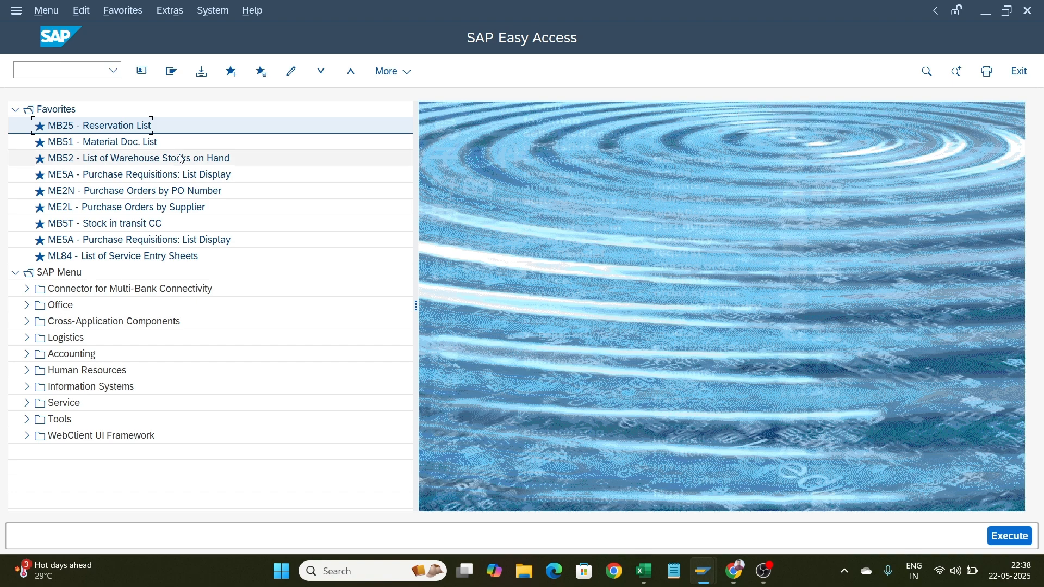
{"action": "left_click", "coordinate": [134, 141]}
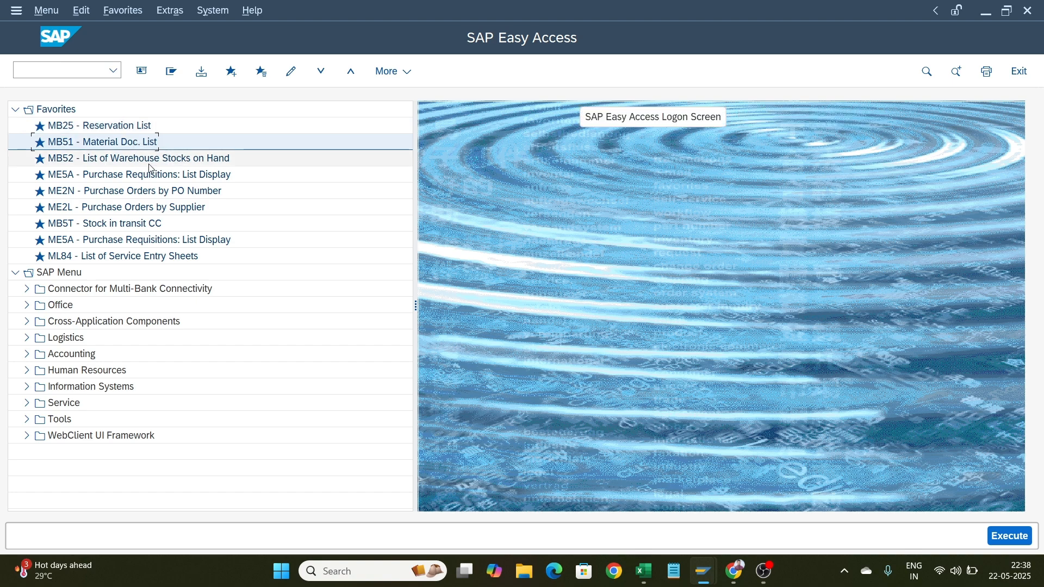
{"action": "double_click", "coordinate": [112, 148]}
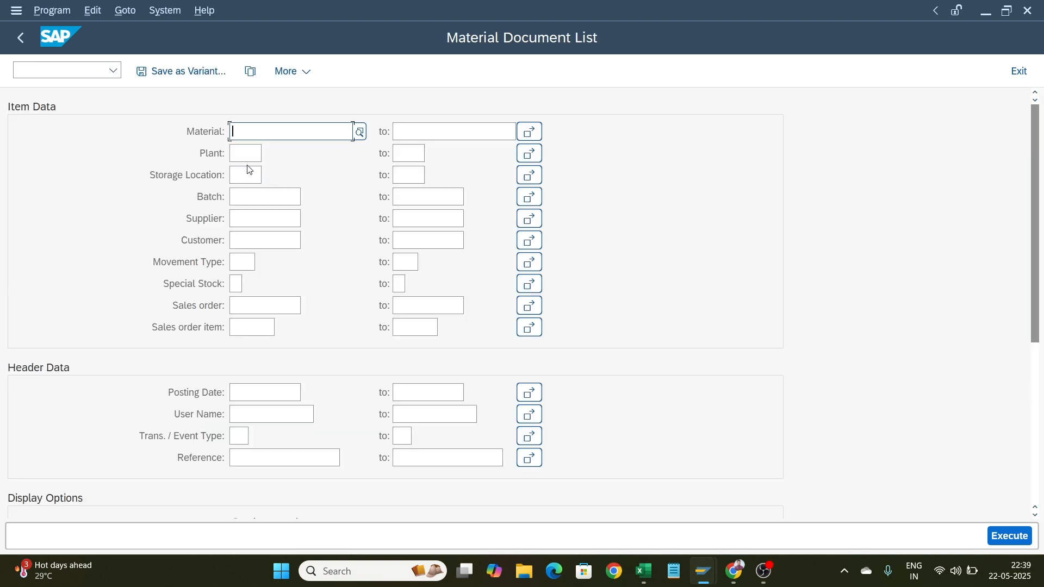
Filter material documents by plant 1806 and movement type 101, then execute the report
{"action": "left_click", "coordinate": [249, 156]}
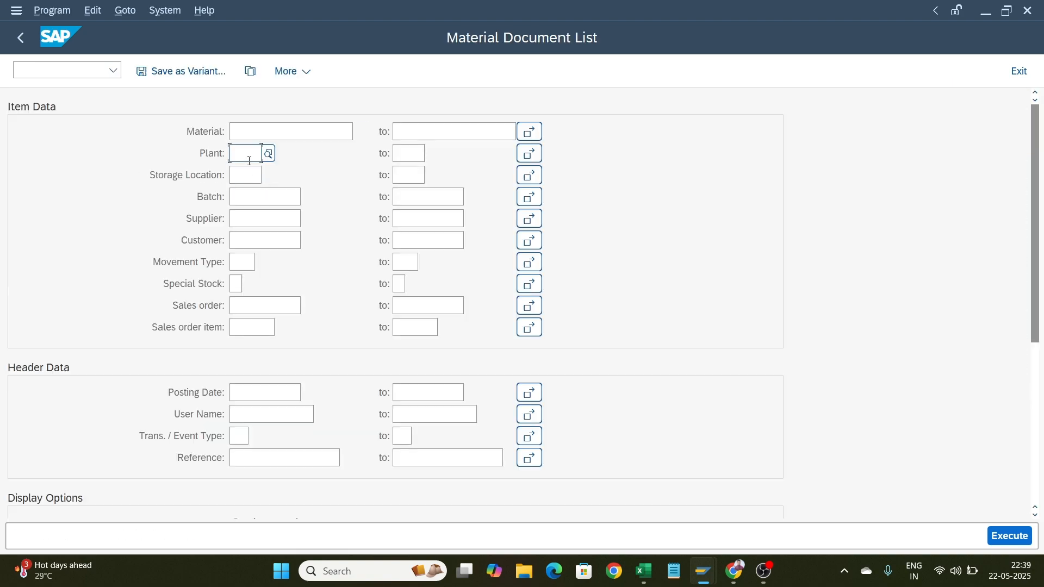
{"action": "left_click", "coordinate": [278, 132]}
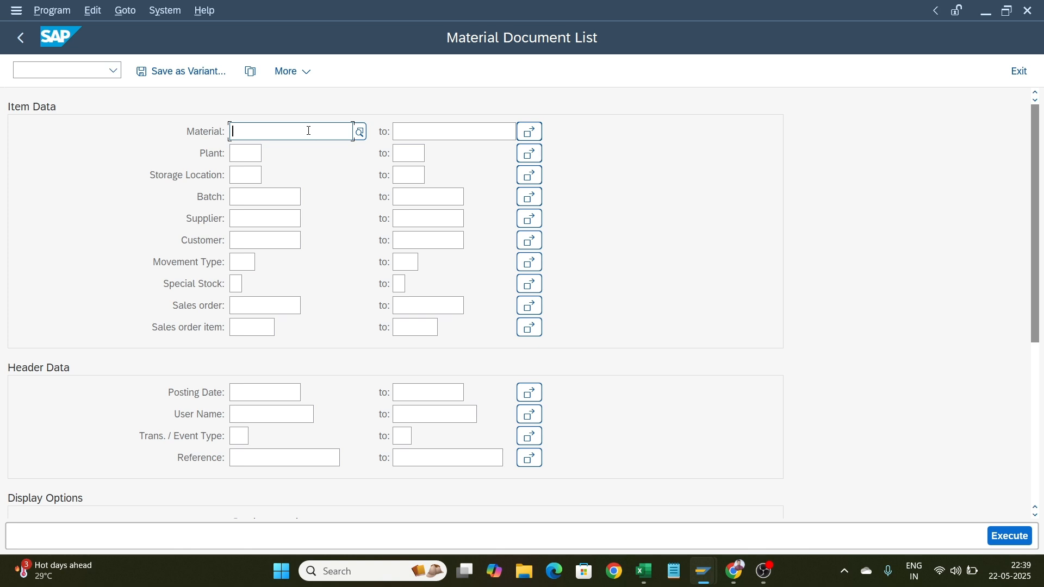
{"action": "left_click", "coordinate": [249, 153]}
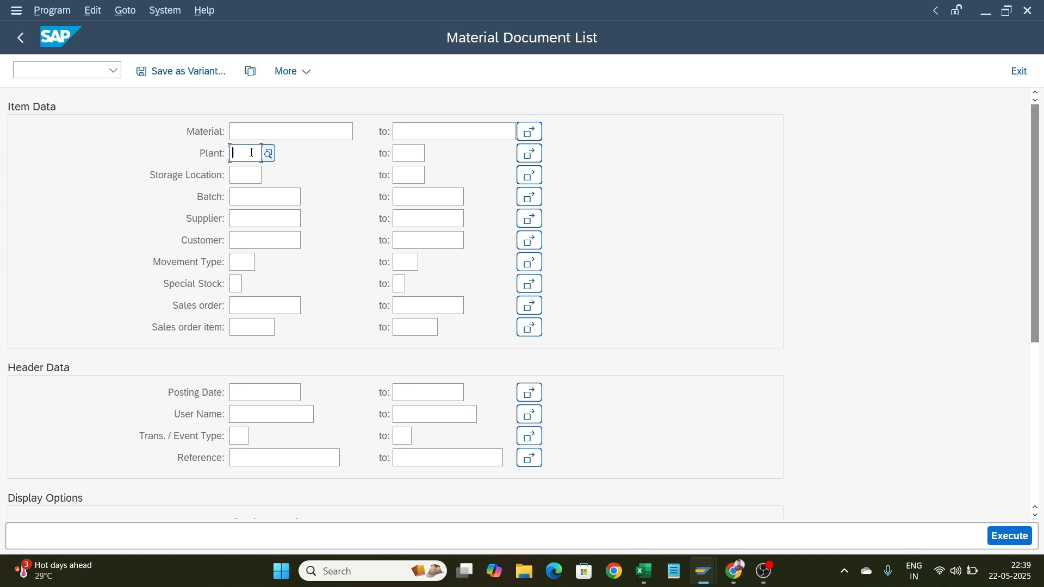
{"action": "type", "text": "180"}
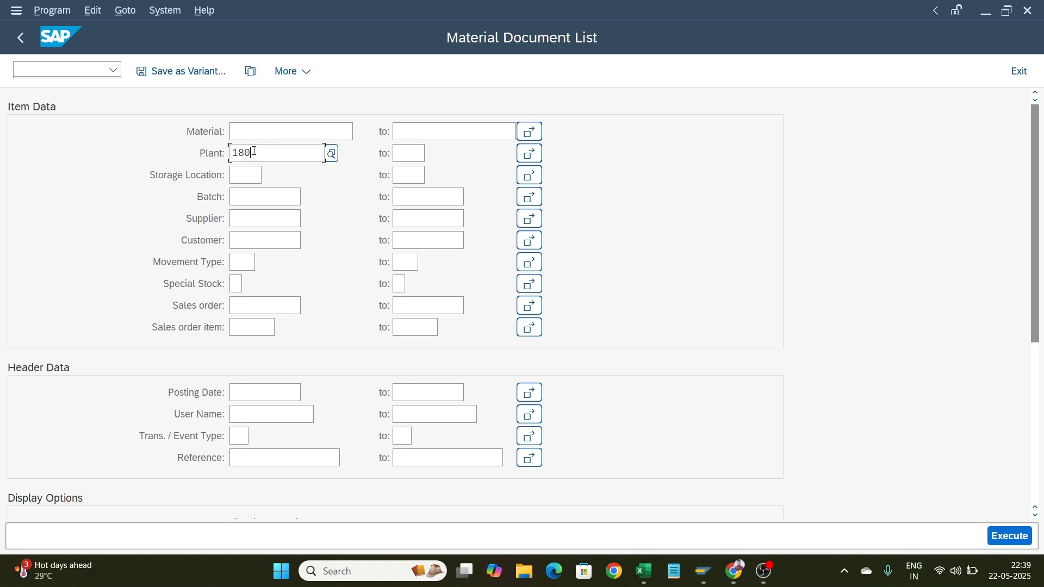
{"action": "type", "text": "6"}
{"action": "left_click", "coordinate": [299, 236]}
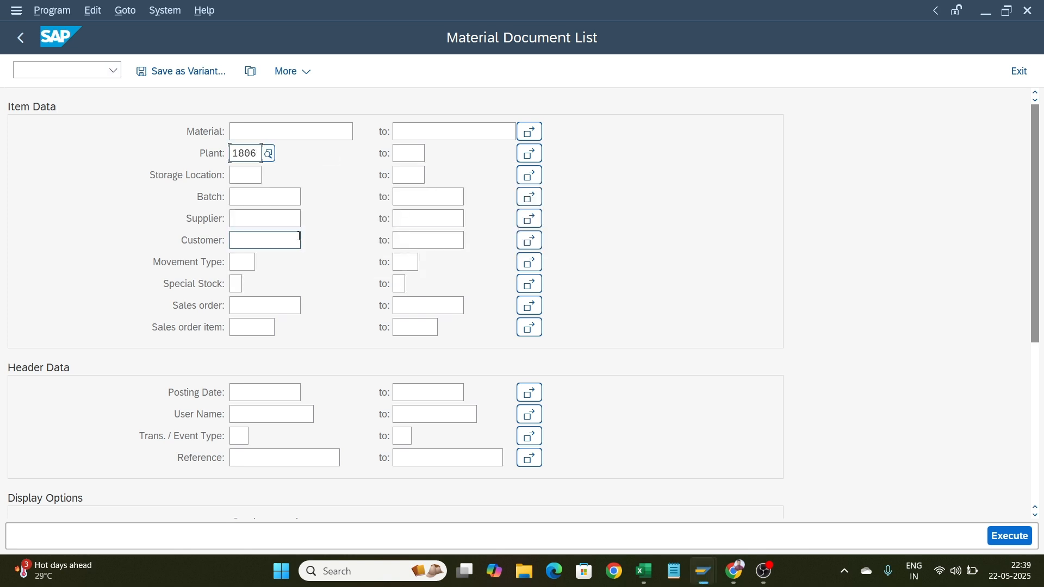
{"action": "left_click", "coordinate": [248, 257]}
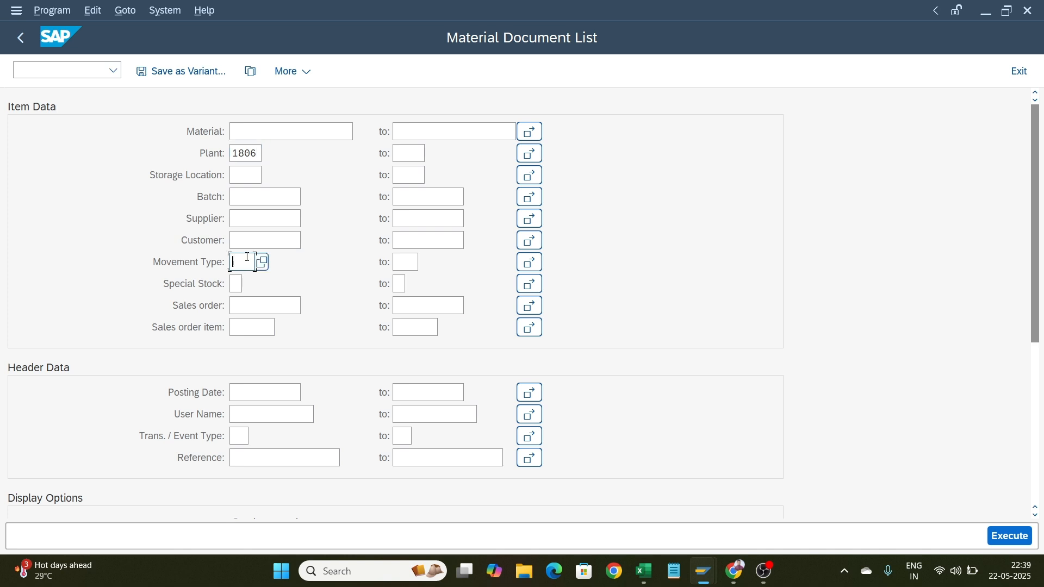
{"action": "type", "text": "101"}
{"action": "left_click", "coordinate": [1011, 537]}
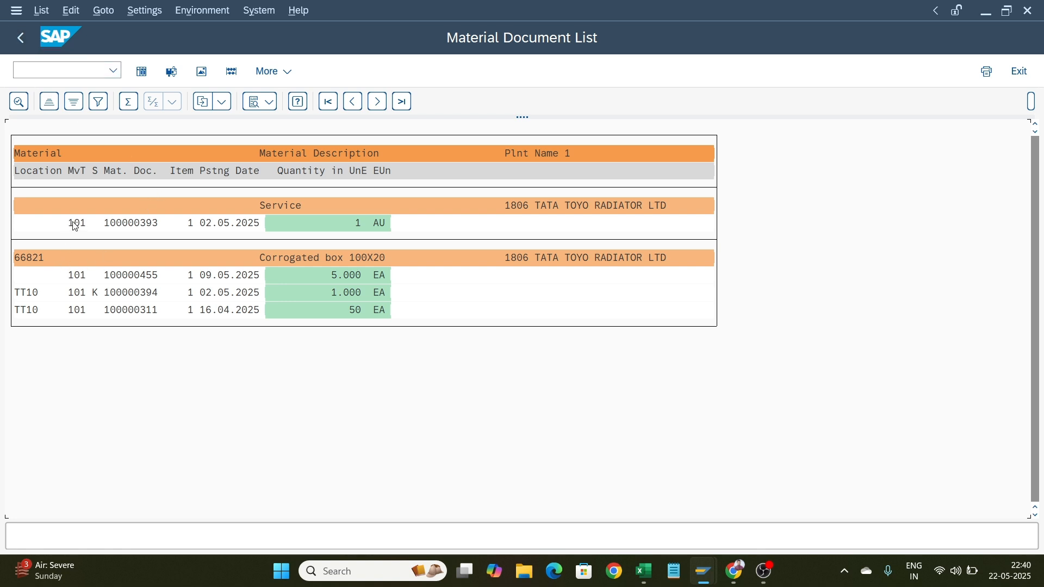
Go back and rerun the material document list for plant 1806 with movement type 201
{"action": "left_click", "coordinate": [21, 40]}
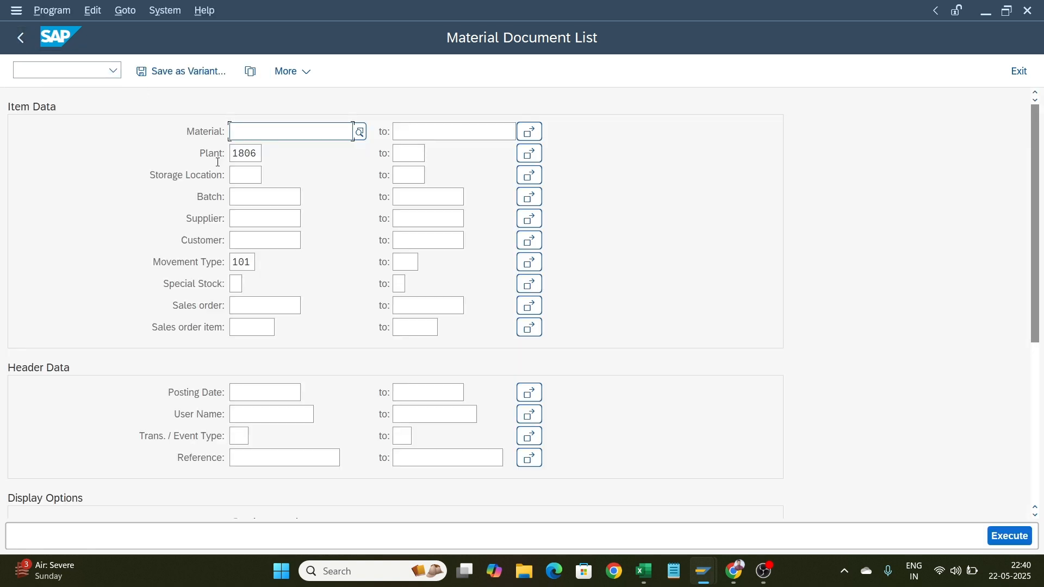
{"action": "left_click", "coordinate": [255, 259]}
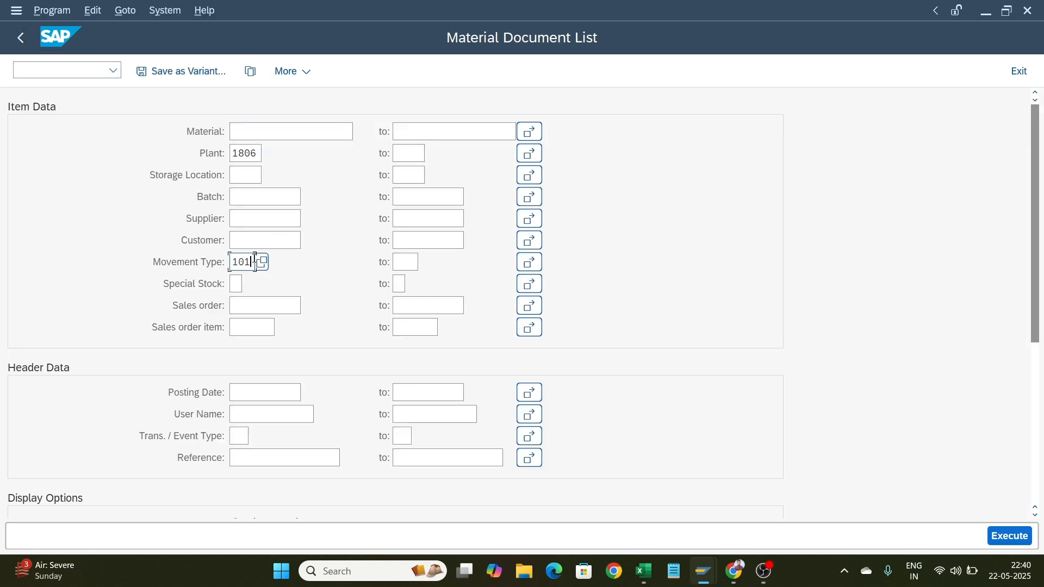
{"action": "key", "text": "BackSpace"}
{"action": "key", "text": "BackSpace"}
{"action": "key", "text": "BackSpace"}
{"action": "type", "text": "201"}
{"action": "left_click", "coordinate": [1022, 538]}
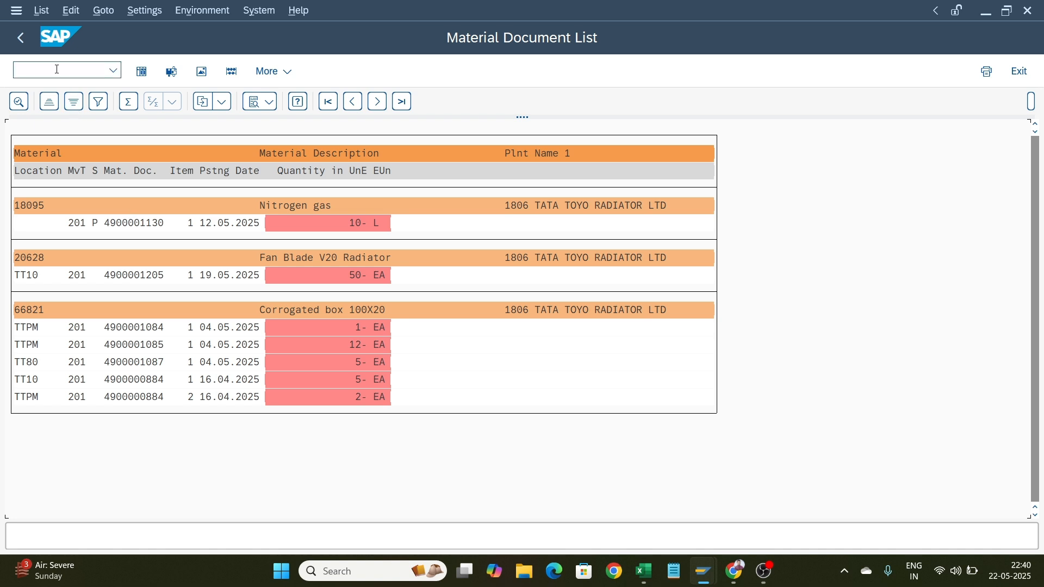
Go back and rerun the material document list with movement type 311
{"action": "left_click", "coordinate": [27, 41]}
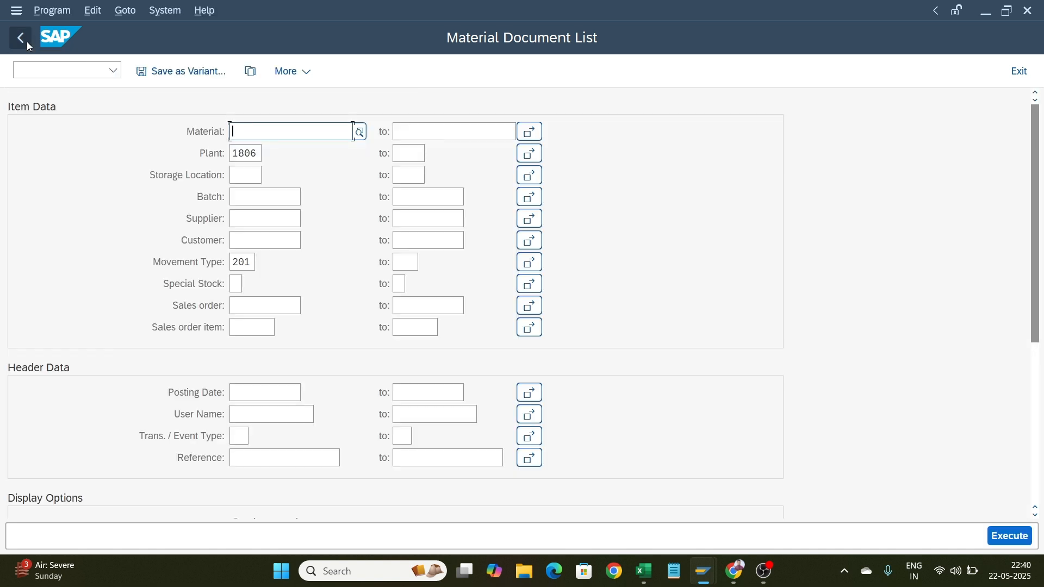
{"action": "left_click", "coordinate": [253, 263]}
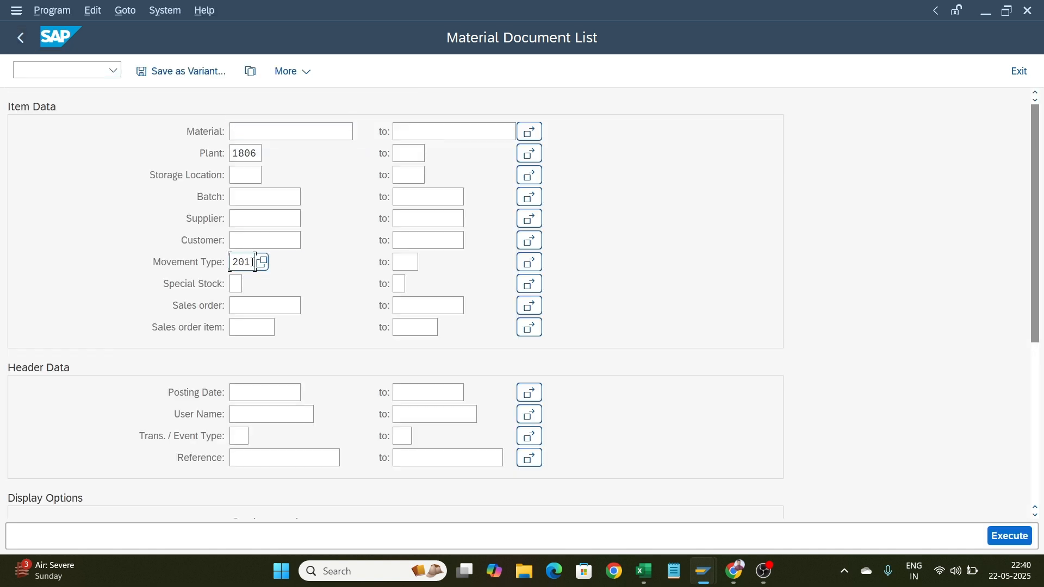
{"action": "key", "text": "BackSpace"}
{"action": "key", "text": "BackSpace"}
{"action": "key", "text": "BackSpace"}
{"action": "type", "text": "311"}
{"action": "left_click", "coordinate": [1010, 537]}
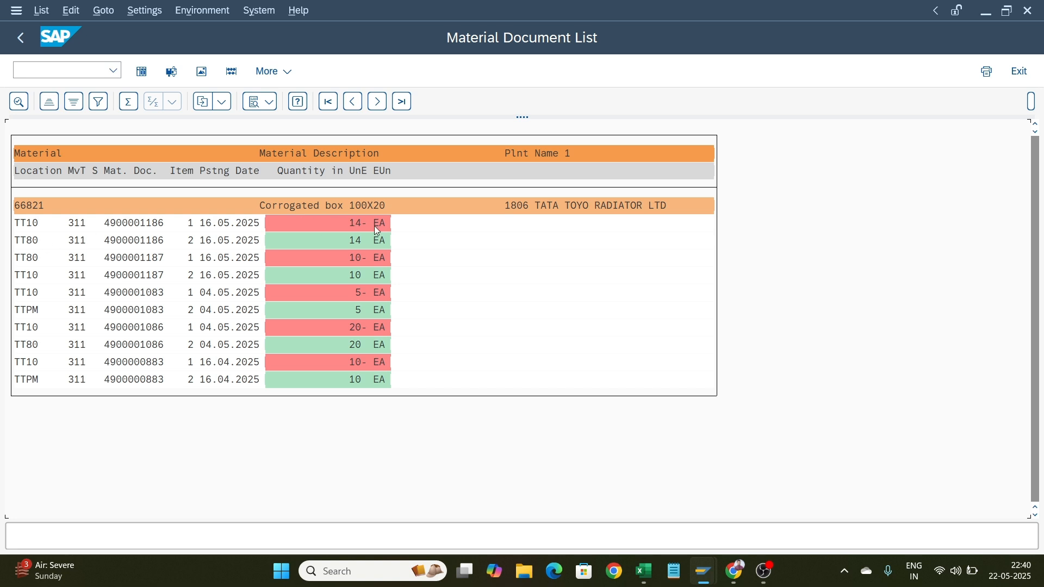
Return to the main menu and open MB52 List of Warehouse Stocks on Hand from the favorites
{"action": "left_click", "coordinate": [137, 223]}
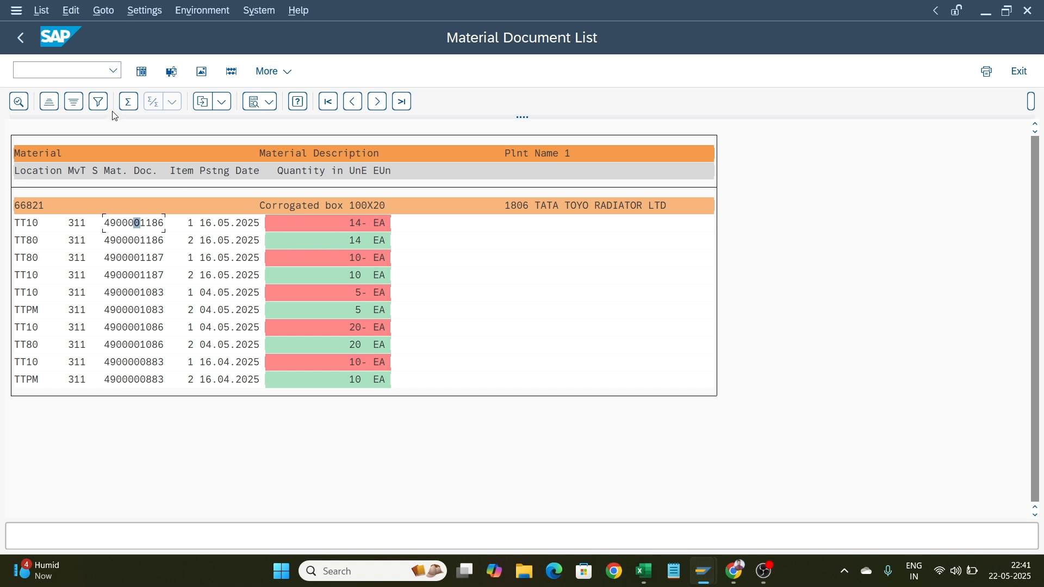
{"action": "left_click", "coordinate": [27, 48]}
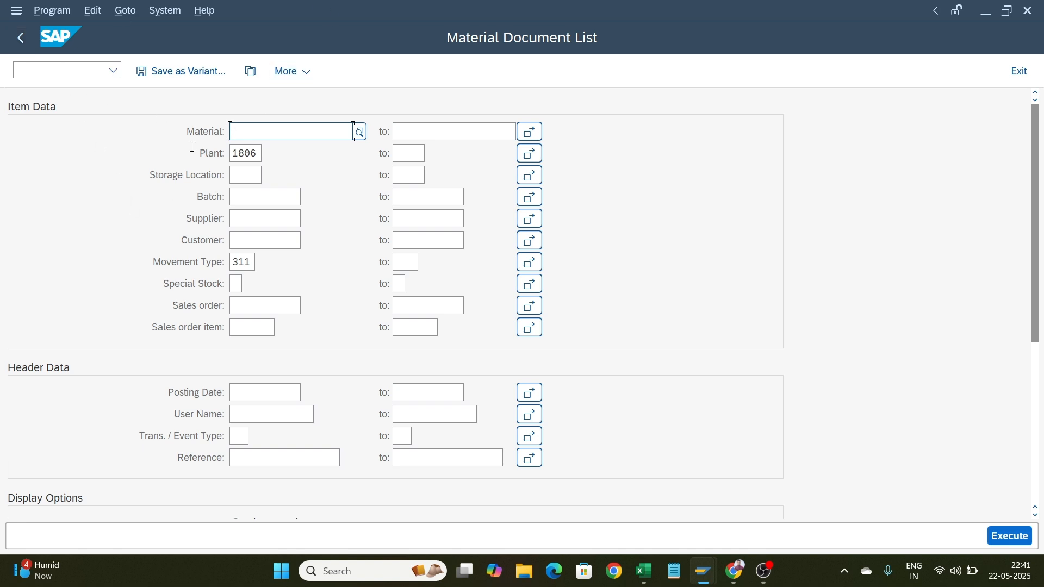
{"action": "left_click", "coordinate": [20, 38]}
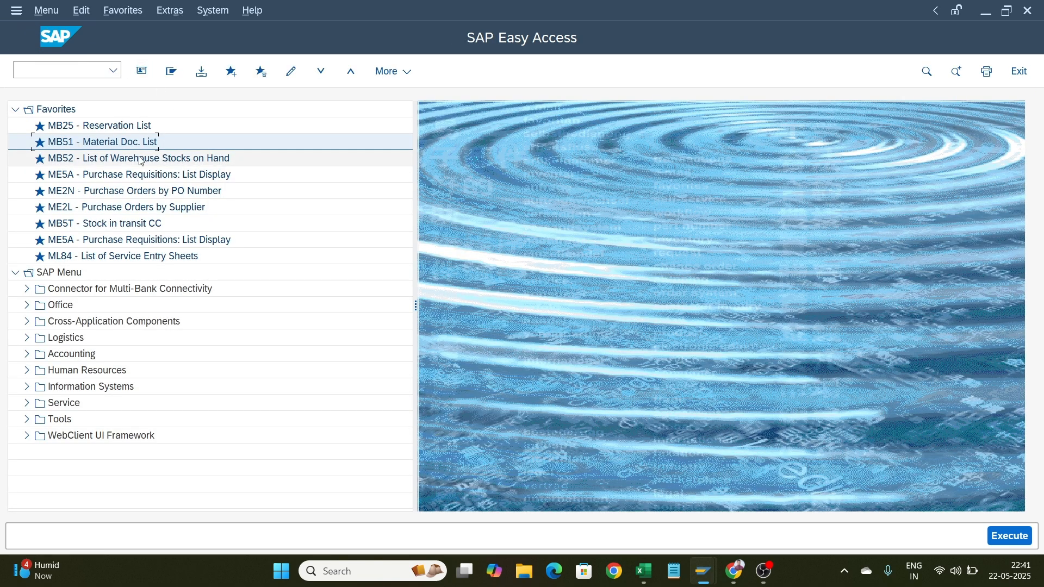
{"action": "left_click", "coordinate": [140, 159]}
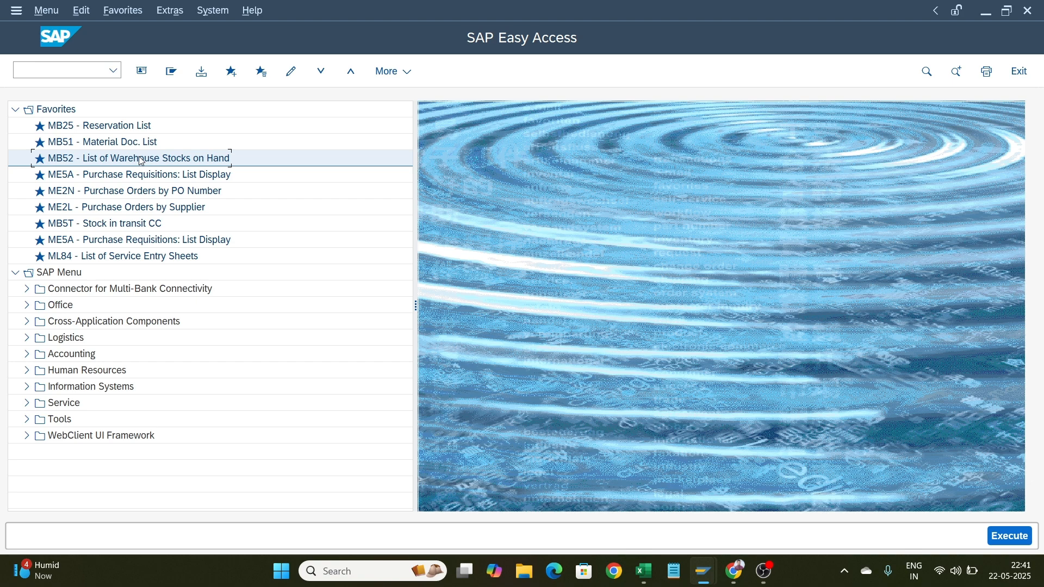
{"action": "double_click", "coordinate": [140, 158]}
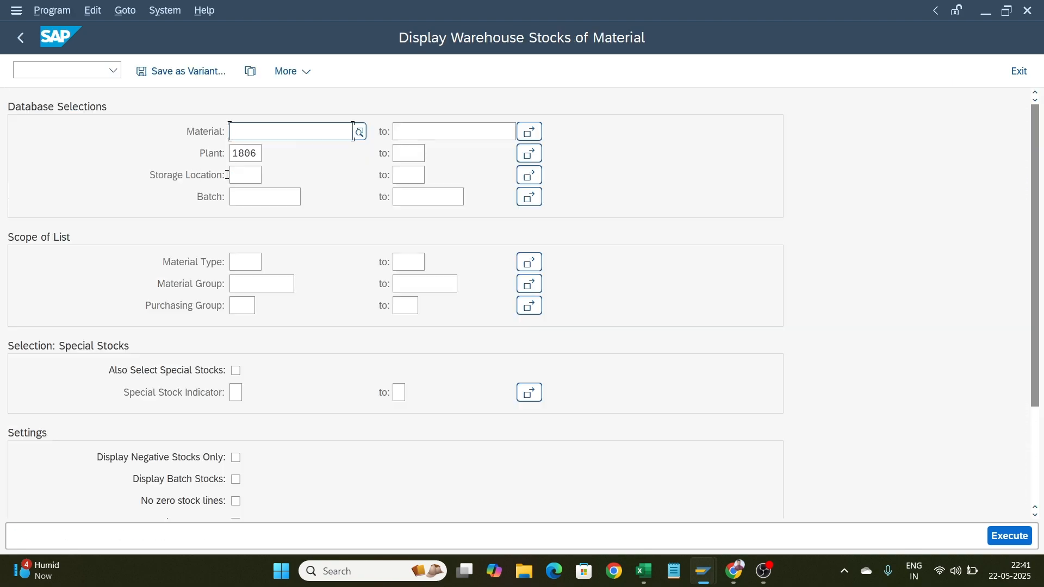
{"action": "left_click", "coordinate": [235, 175]}
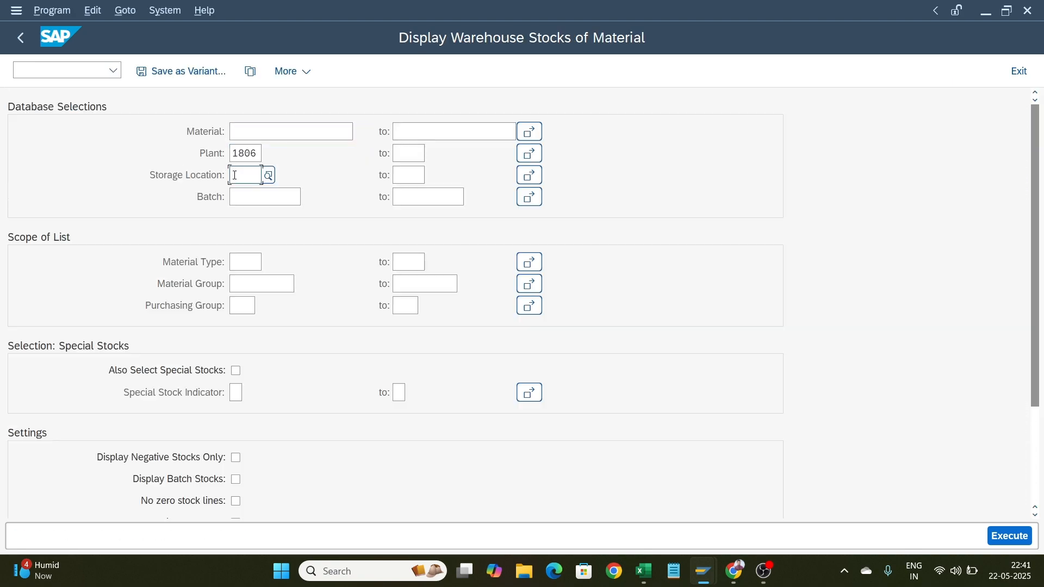
{"action": "type", "text": "st"}
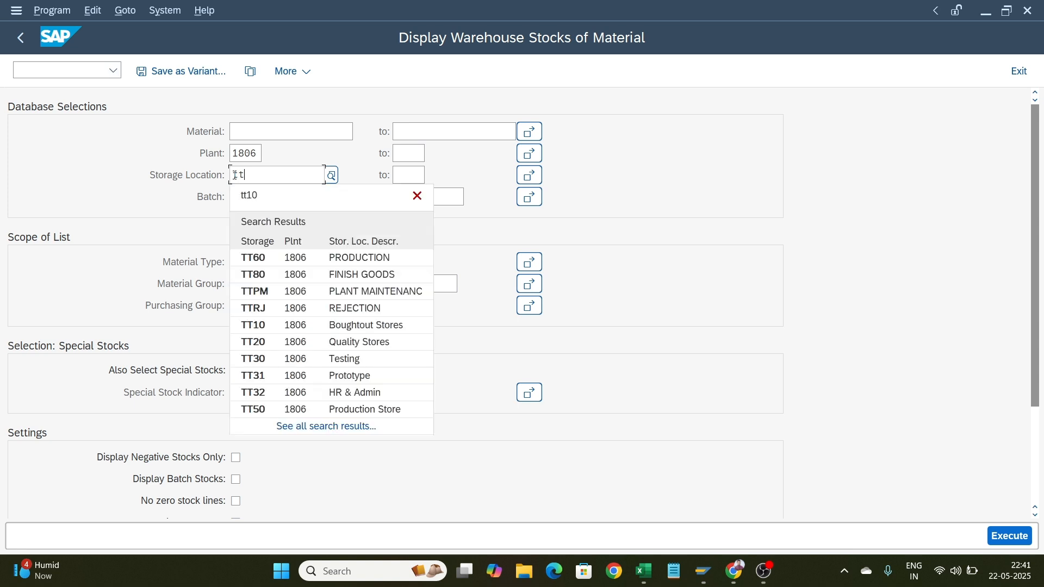
{"action": "key", "text": "ctrl+a"}
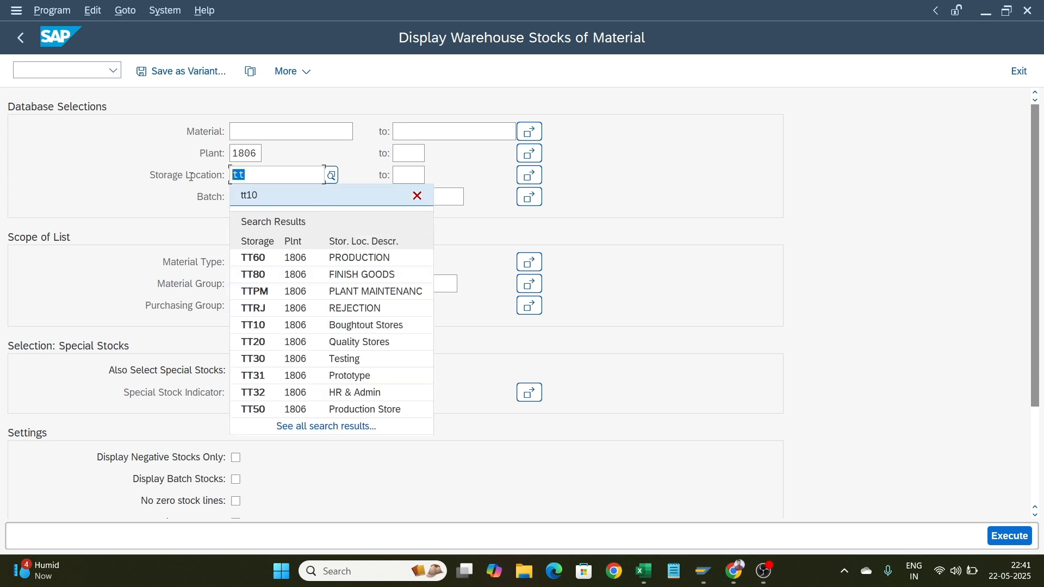
{"action": "key", "text": "BackSpace"}
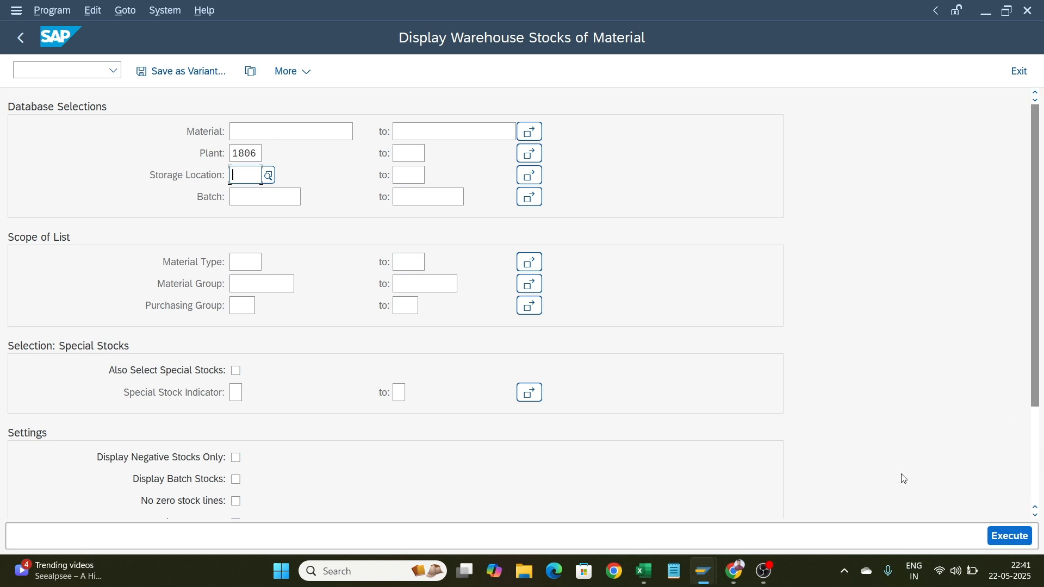
Execute the warehouse stock report for plant 1806 and scroll through the results
{"action": "left_click", "coordinate": [1007, 548]}
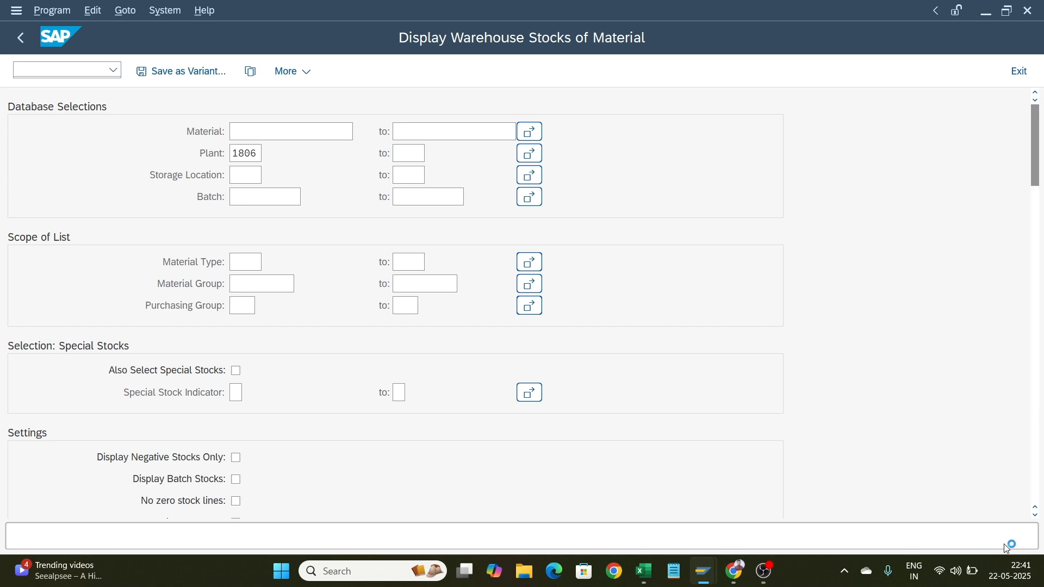
{"action": "scroll", "coordinate": [753, 480], "scroll_direction": "down", "scroll_amount": 5}
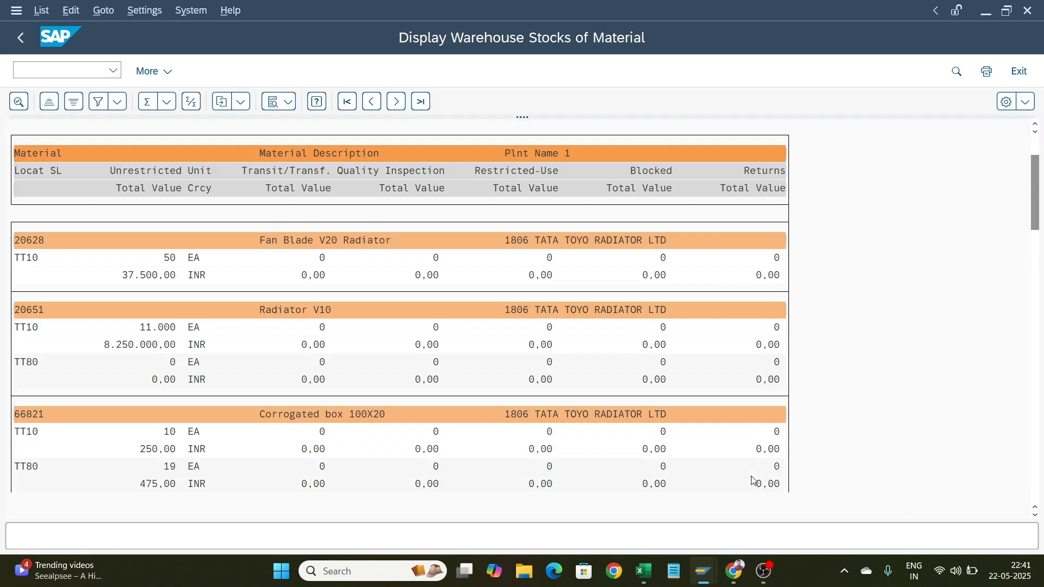
Go back and rerun the warehouse stock report restricted to storage location TT80
{"action": "left_click", "coordinate": [20, 40]}
{"action": "left_click", "coordinate": [236, 176]}
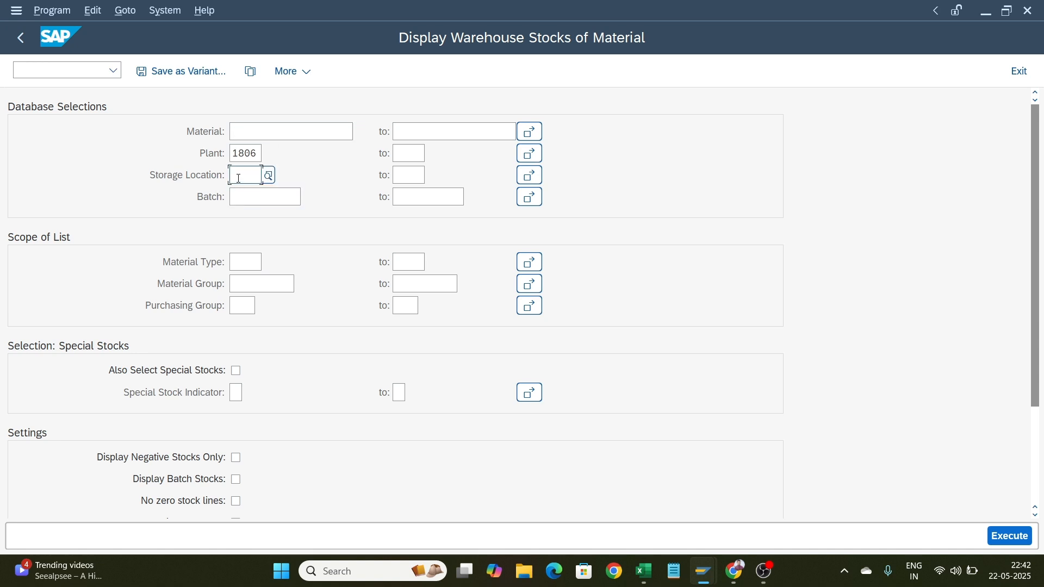
{"action": "type", "text": "tt80"}
{"action": "key", "text": "Return"}
{"action": "left_click", "coordinate": [1006, 537]}
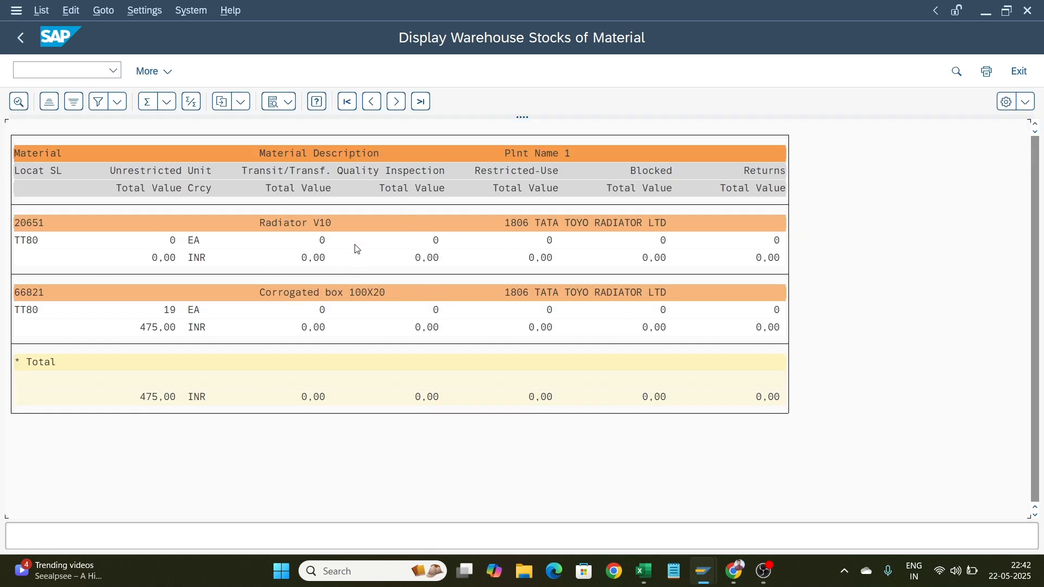
Go back and re-execute the TT80 warehouse stock report with the non-hierarchical representation
{"action": "left_click", "coordinate": [19, 39]}
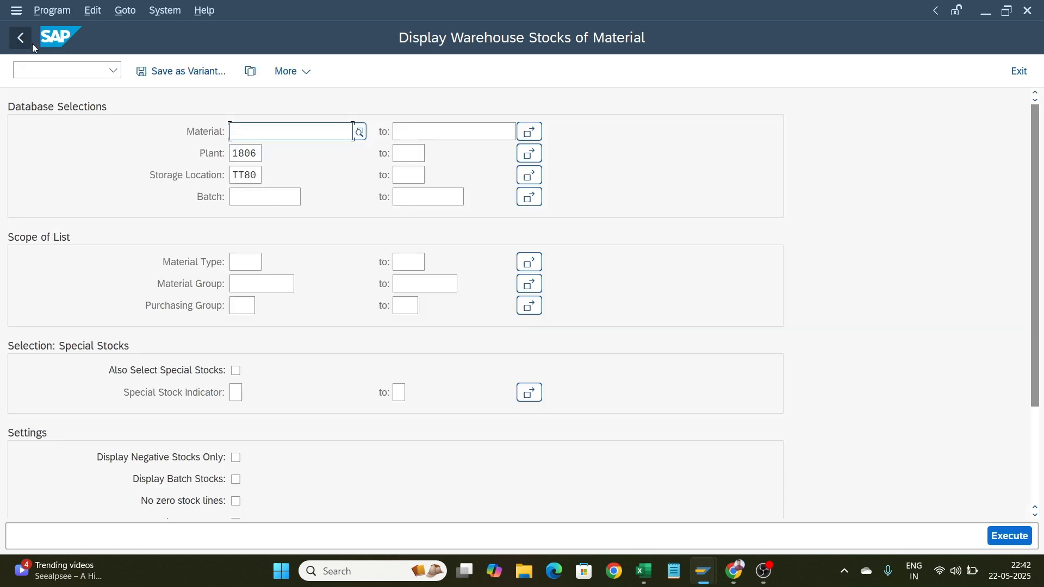
{"action": "scroll", "coordinate": [311, 262], "scroll_direction": "down", "scroll_amount": 3}
{"action": "scroll", "coordinate": [310, 262], "scroll_direction": "down", "scroll_amount": 1}
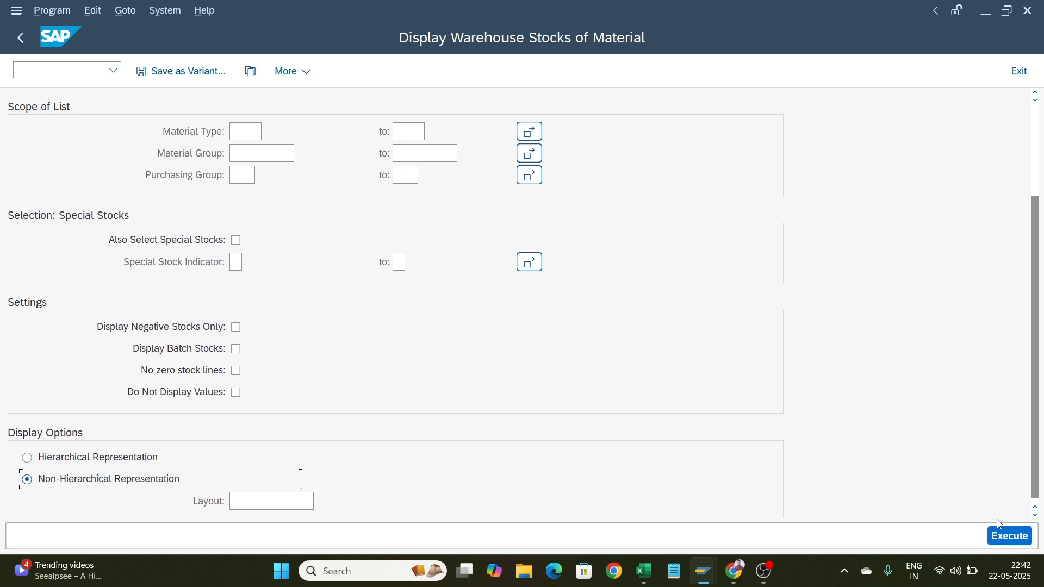
{"action": "left_click", "coordinate": [1002, 538]}
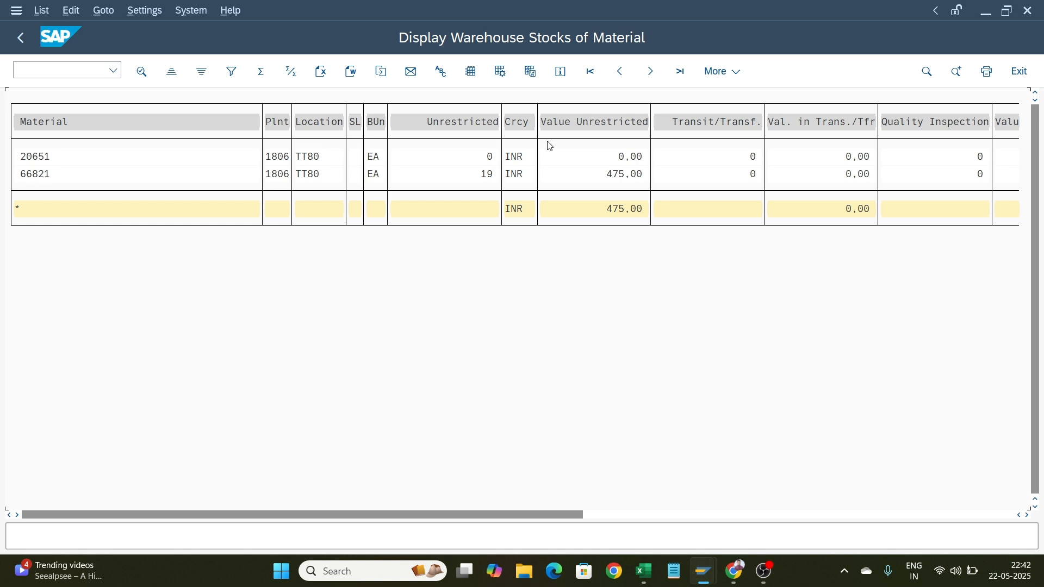
Open the change layout dialog and move Material Description from the hidden fields into the displayed columns
{"action": "left_click", "coordinate": [472, 73]}
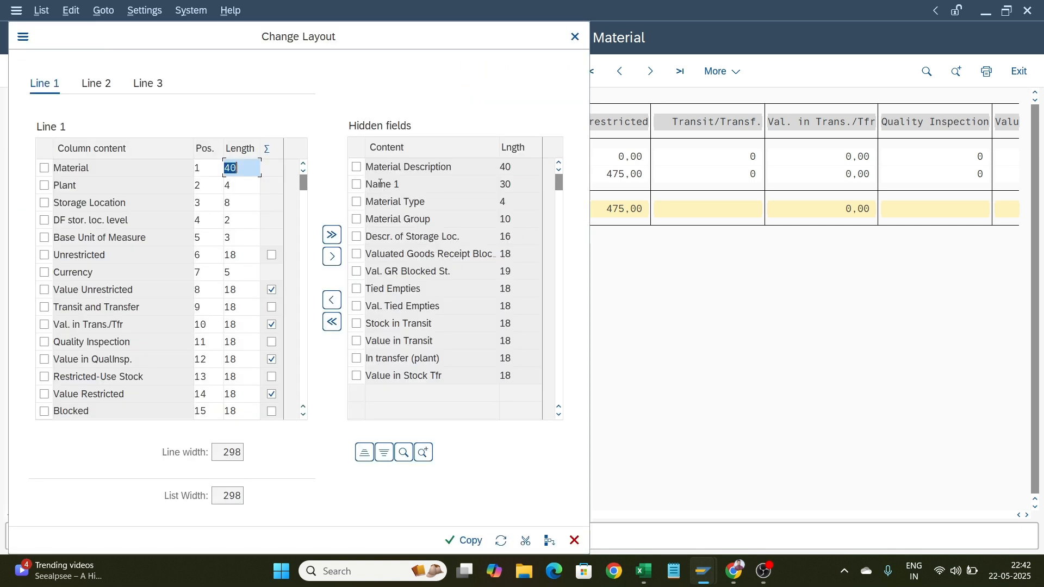
{"action": "left_click", "coordinate": [357, 166]}
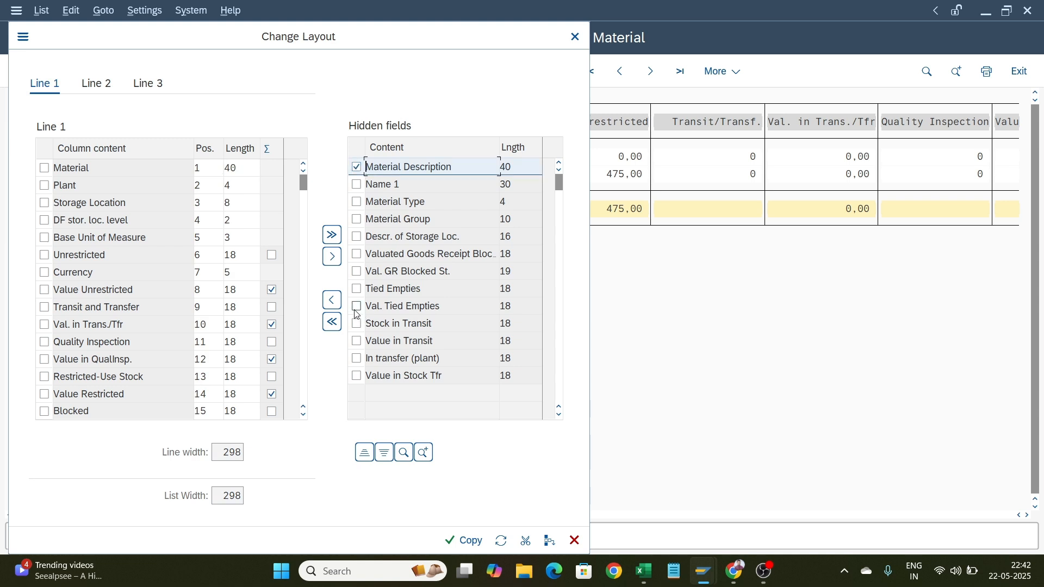
{"action": "left_click", "coordinate": [332, 300]}
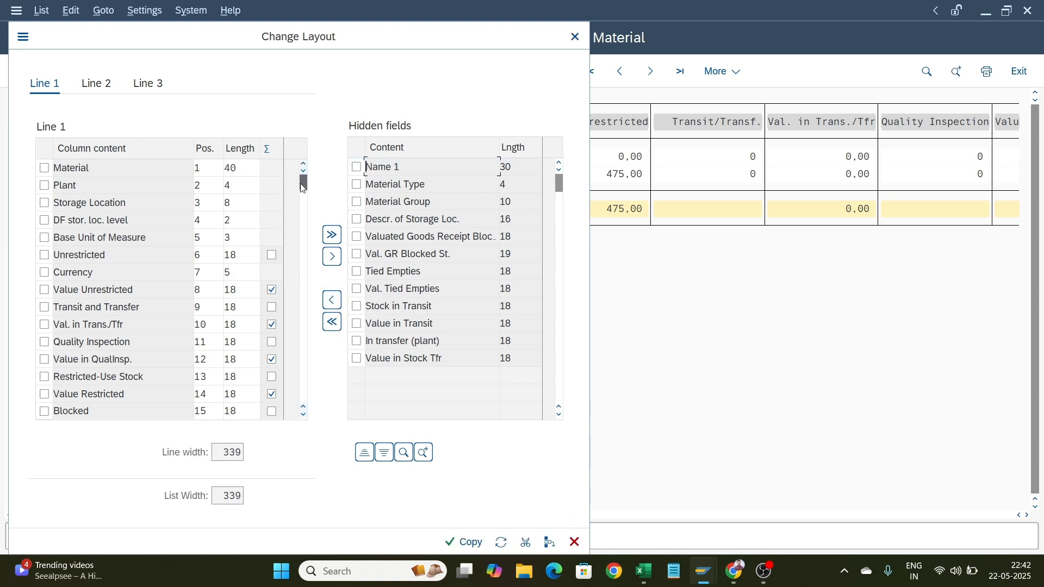
Select the Material Description column at the end of the column list and cut it to the clipboard
{"action": "left_click_drag", "start_coordinate": [303, 188], "coordinate": [308, 408]}
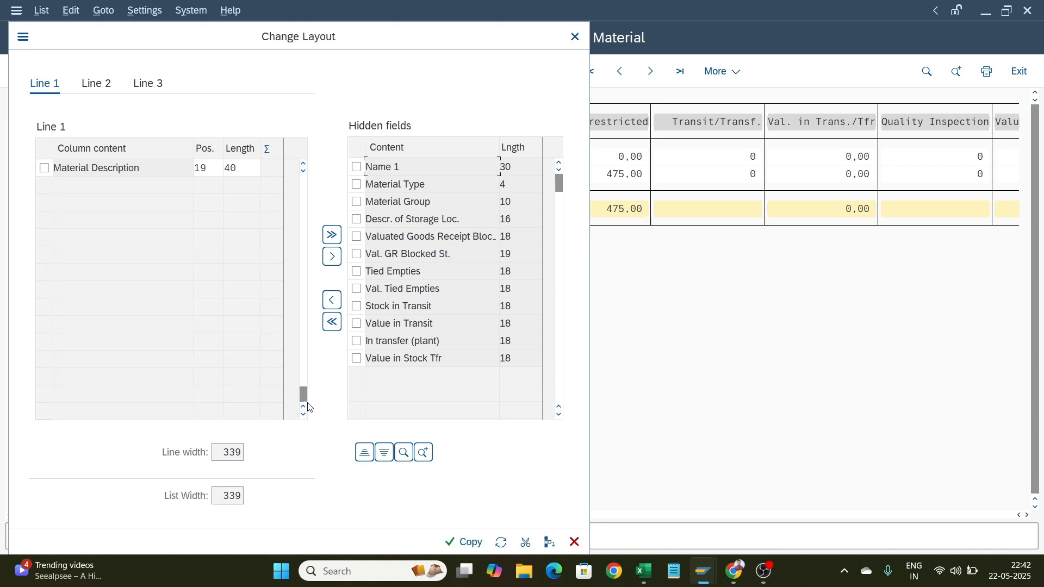
{"action": "scroll", "coordinate": [145, 220], "scroll_direction": "up", "scroll_amount": 1}
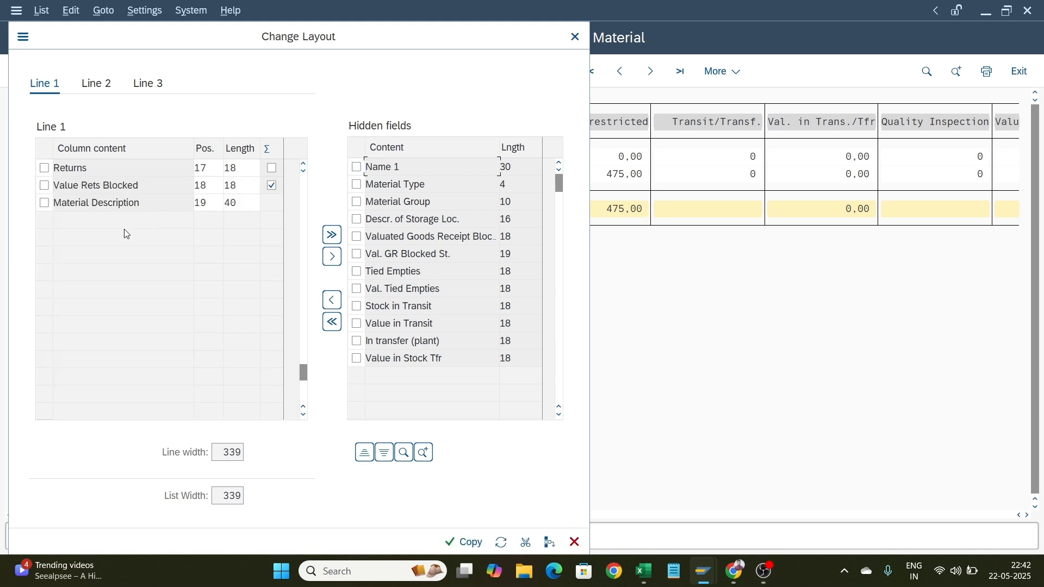
{"action": "left_click", "coordinate": [44, 202]}
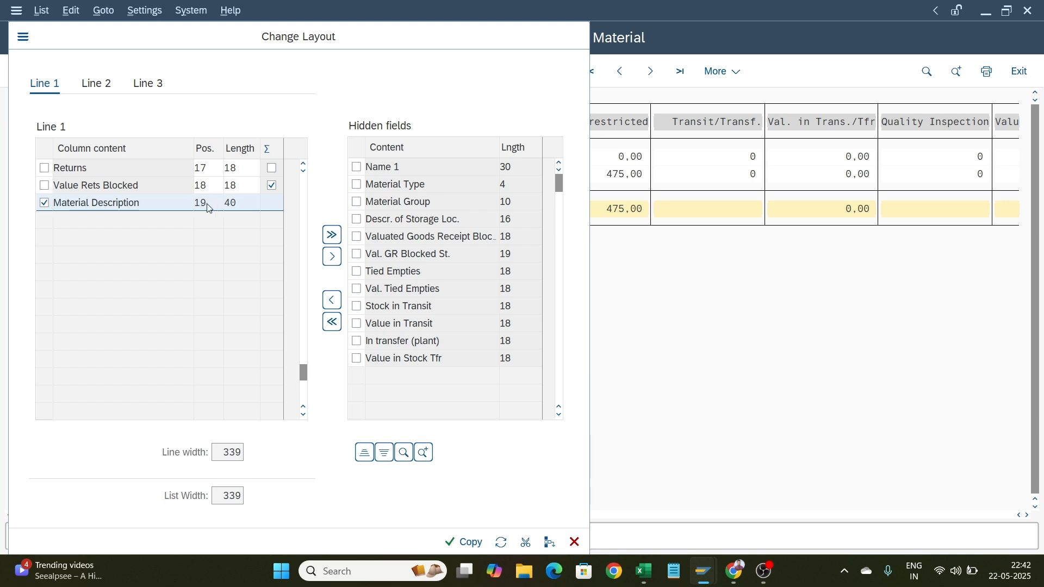
{"action": "key", "text": "ctrl+x"}
{"action": "scroll", "coordinate": [209, 200], "scroll_direction": "up", "scroll_amount": 5}
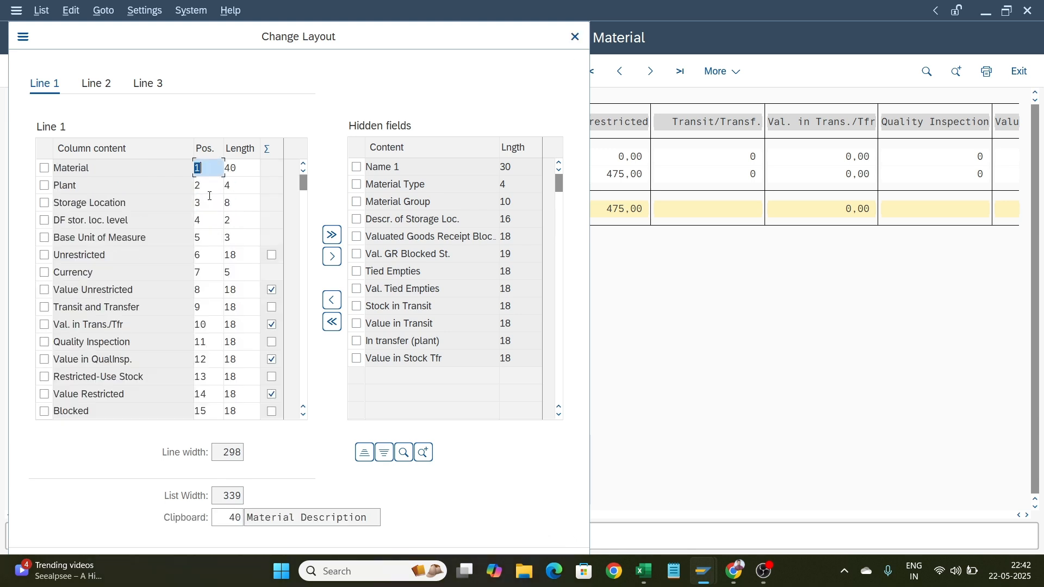
{"action": "scroll", "coordinate": [209, 196], "scroll_direction": "down", "scroll_amount": 4}
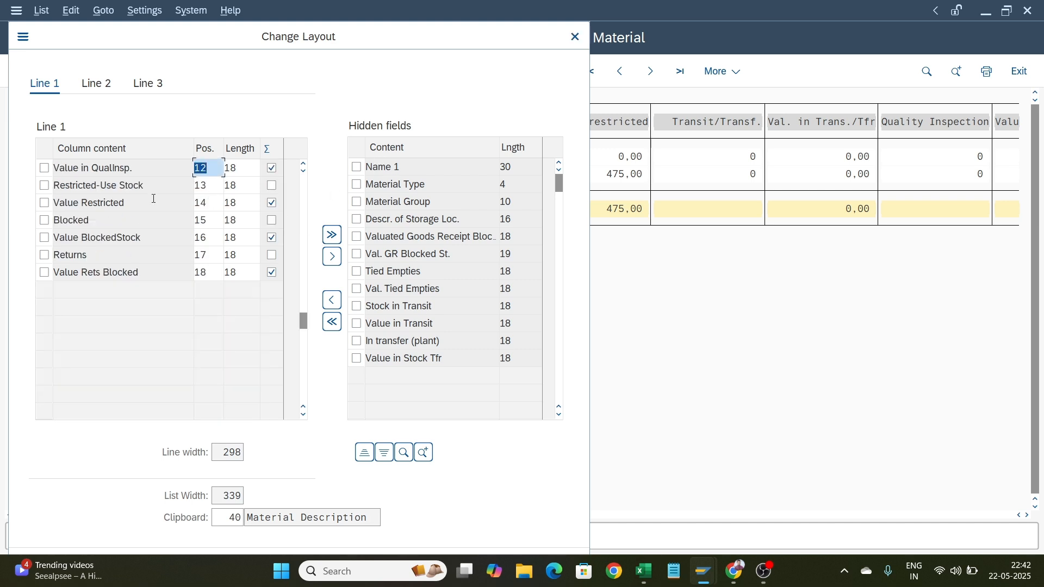
{"action": "left_click", "coordinate": [304, 164]}
{"action": "left_click", "coordinate": [303, 164]}
{"action": "left_click", "coordinate": [303, 164]}
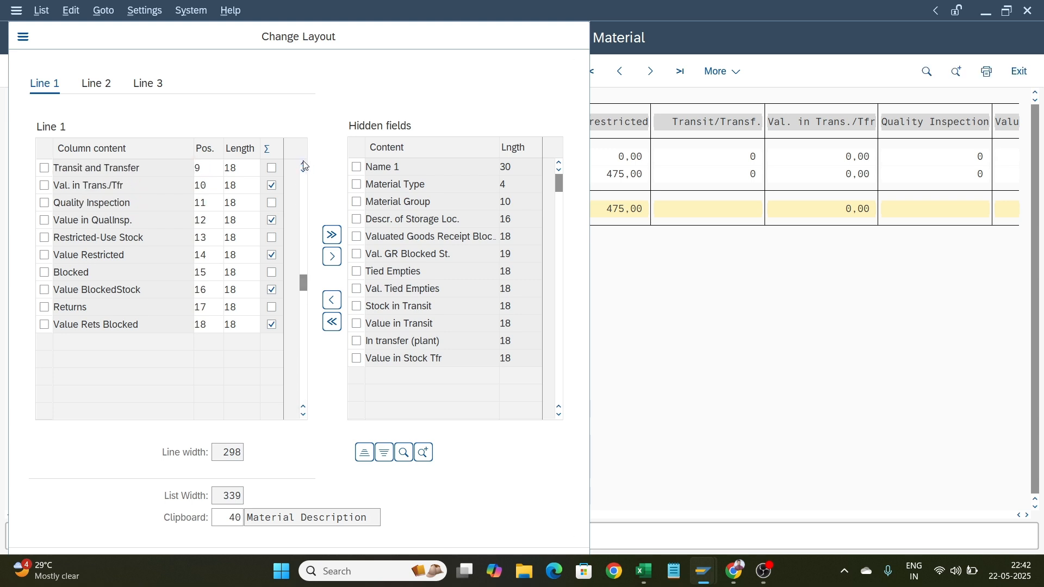
{"action": "left_click", "coordinate": [303, 164]}
{"action": "left_click", "coordinate": [304, 164]}
{"action": "left_click", "coordinate": [304, 164]}
{"action": "left_click", "coordinate": [303, 165]}
{"action": "left_click", "coordinate": [303, 164]}
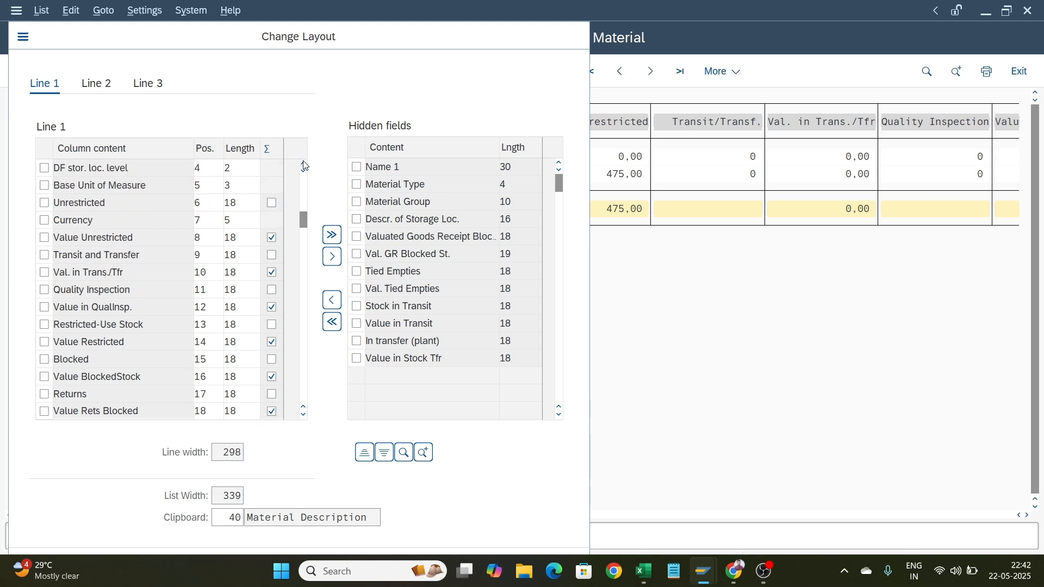
{"action": "left_click", "coordinate": [303, 165]}
{"action": "left_click", "coordinate": [303, 165]}
{"action": "left_click", "coordinate": [303, 164]}
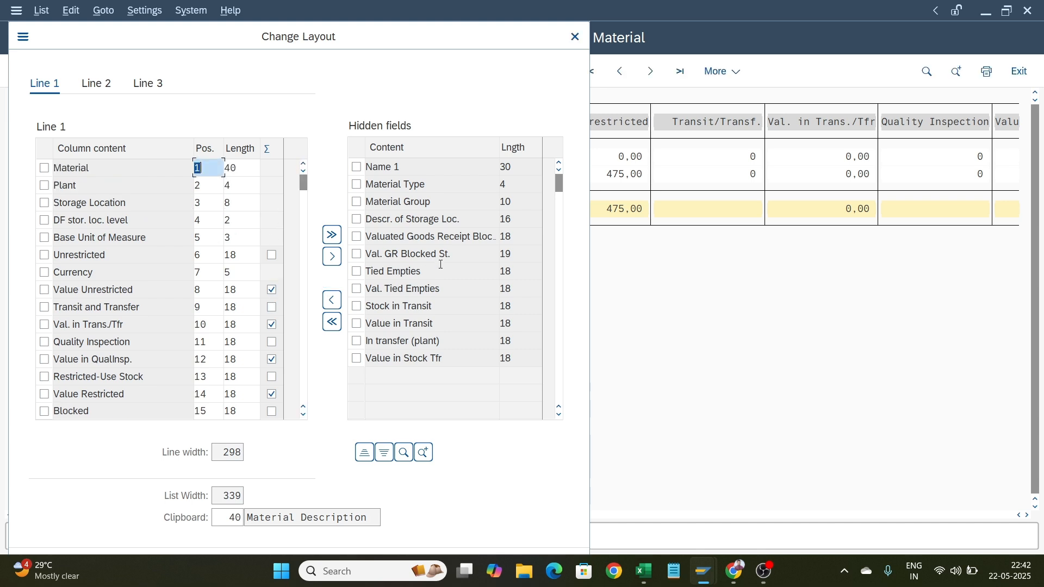
{"action": "scroll", "coordinate": [440, 264], "scroll_direction": "down", "scroll_amount": 4}
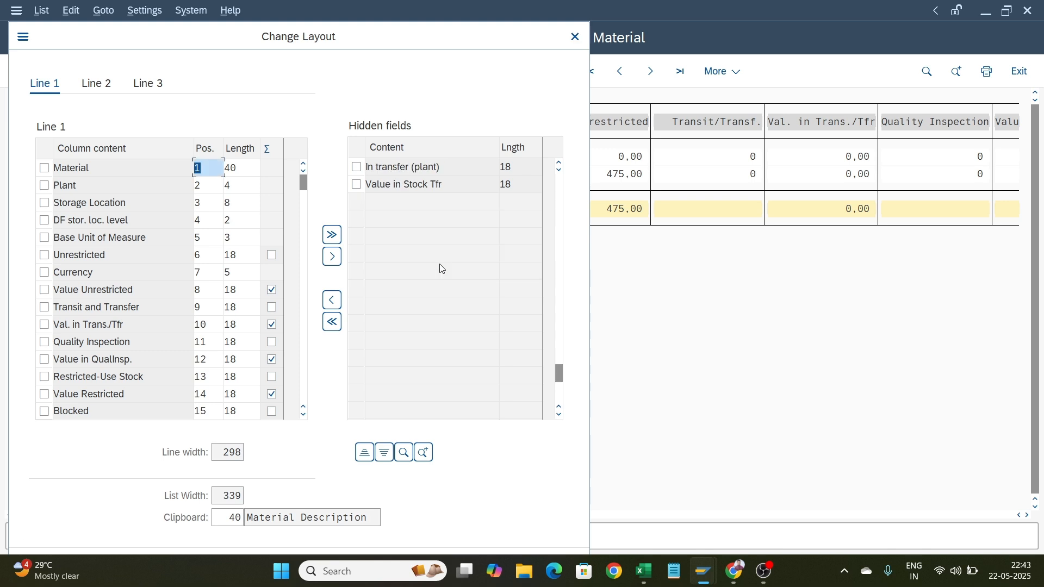
{"action": "scroll", "coordinate": [439, 264], "scroll_direction": "up", "scroll_amount": 4}
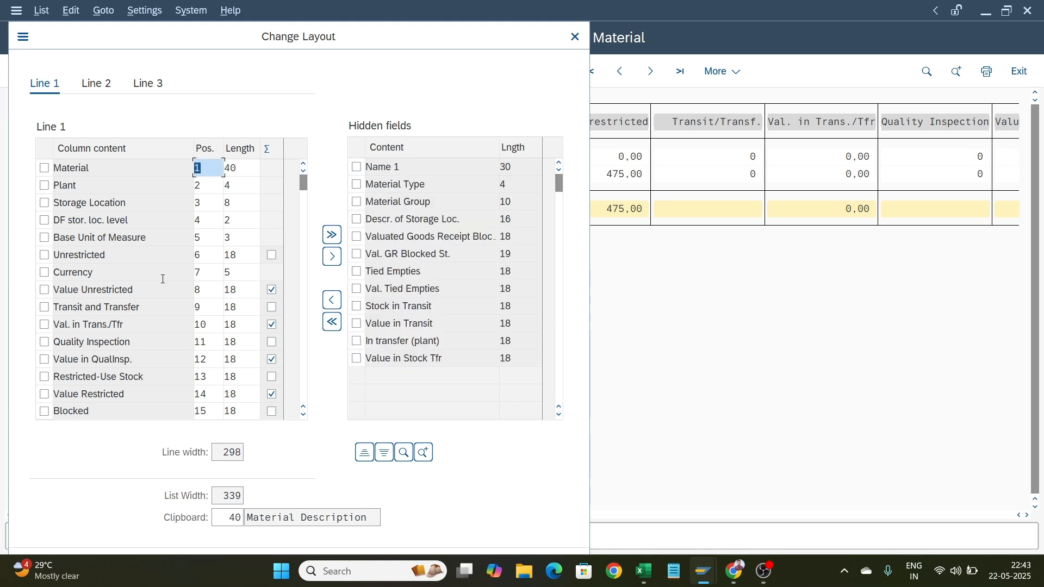
{"action": "scroll", "coordinate": [162, 279], "scroll_direction": "down", "scroll_amount": 3}
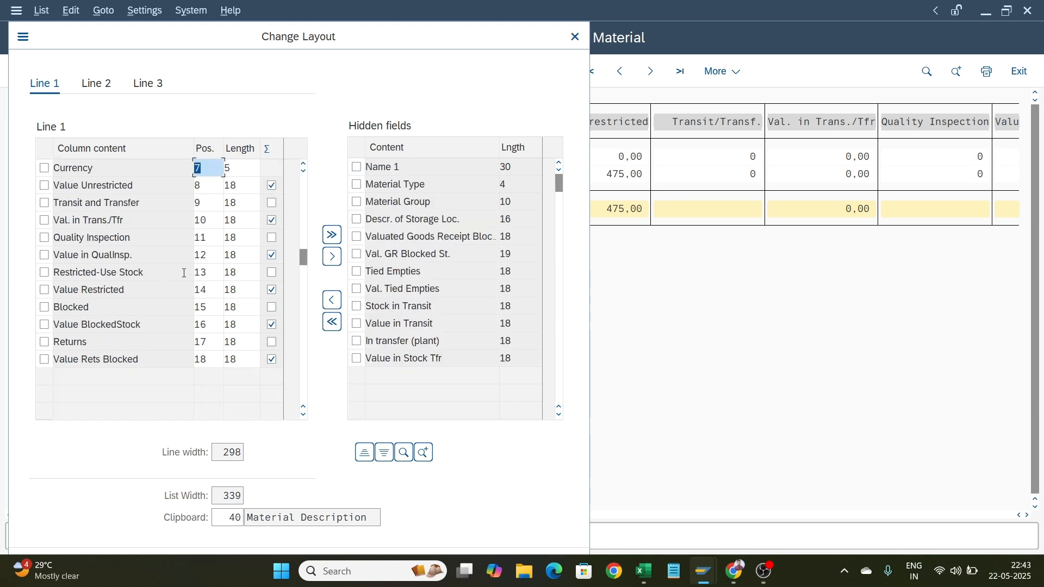
{"action": "left_click", "coordinate": [571, 42]}
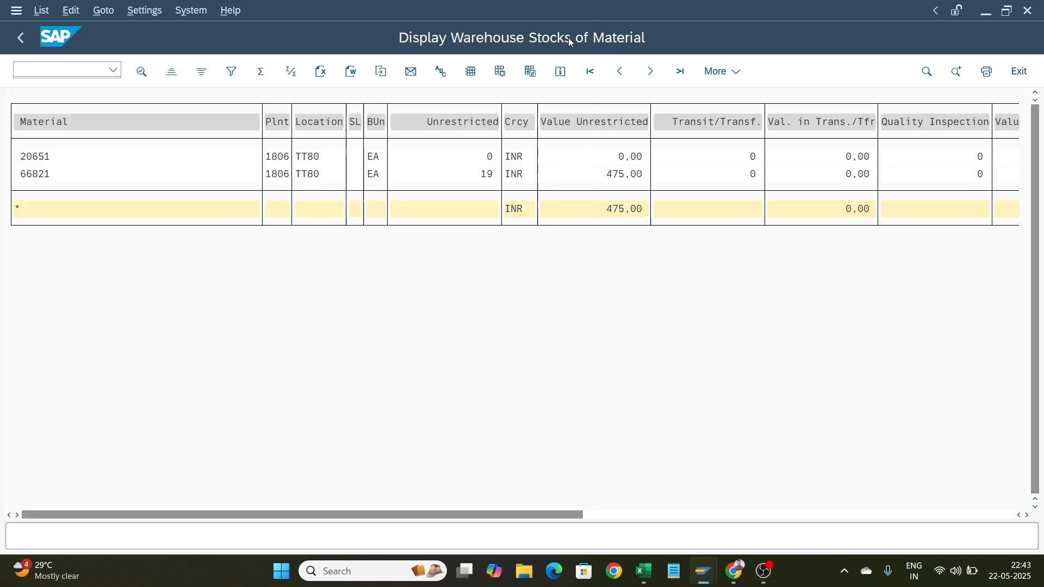
Reopen the layout dialog, move Material Description into the displayed columns and set its position to 1
{"action": "left_click", "coordinate": [470, 73]}
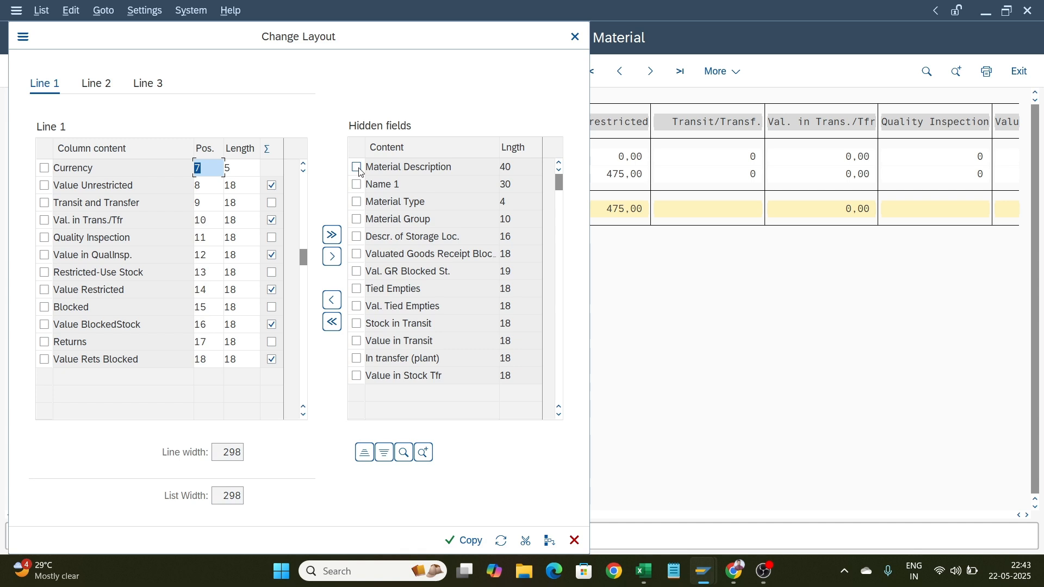
{"action": "left_click", "coordinate": [356, 167]}
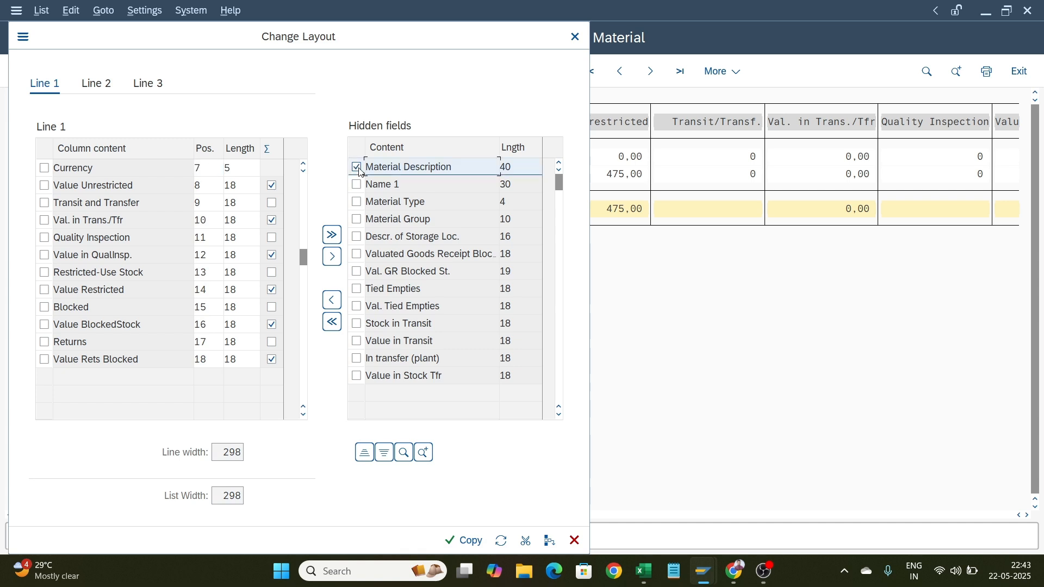
{"action": "left_click", "coordinate": [335, 303]}
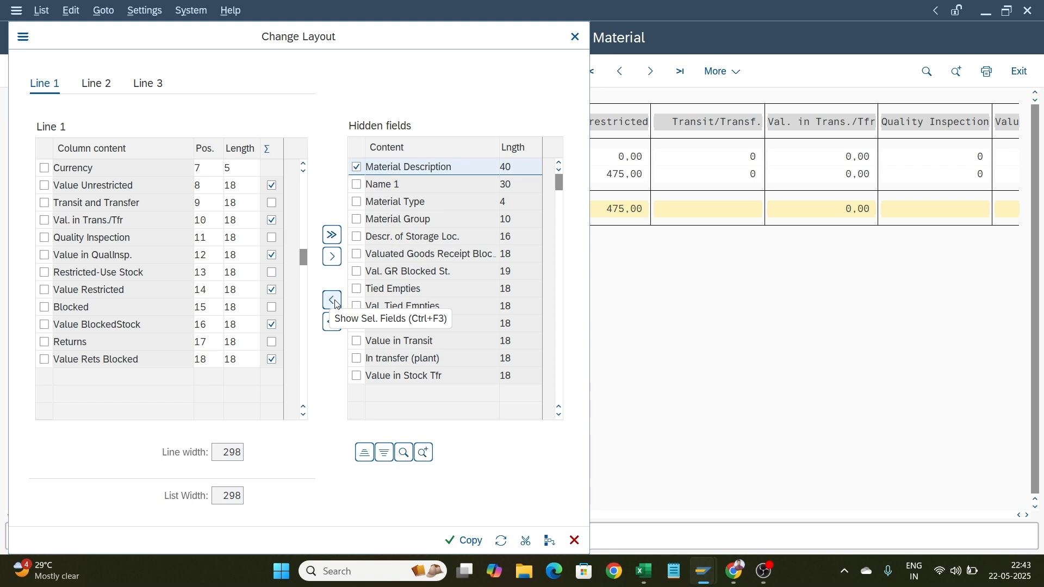
{"action": "left_click", "coordinate": [335, 304]}
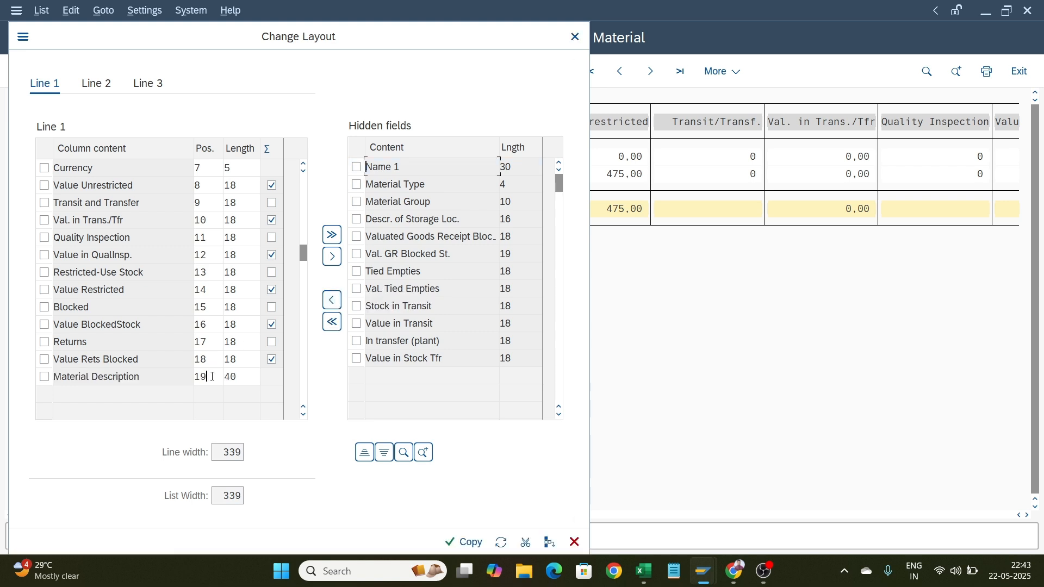
{"action": "left_click_drag", "start_coordinate": [212, 376], "coordinate": [180, 383]}
{"action": "type", "text": "01"}
{"action": "key", "text": "Return"}
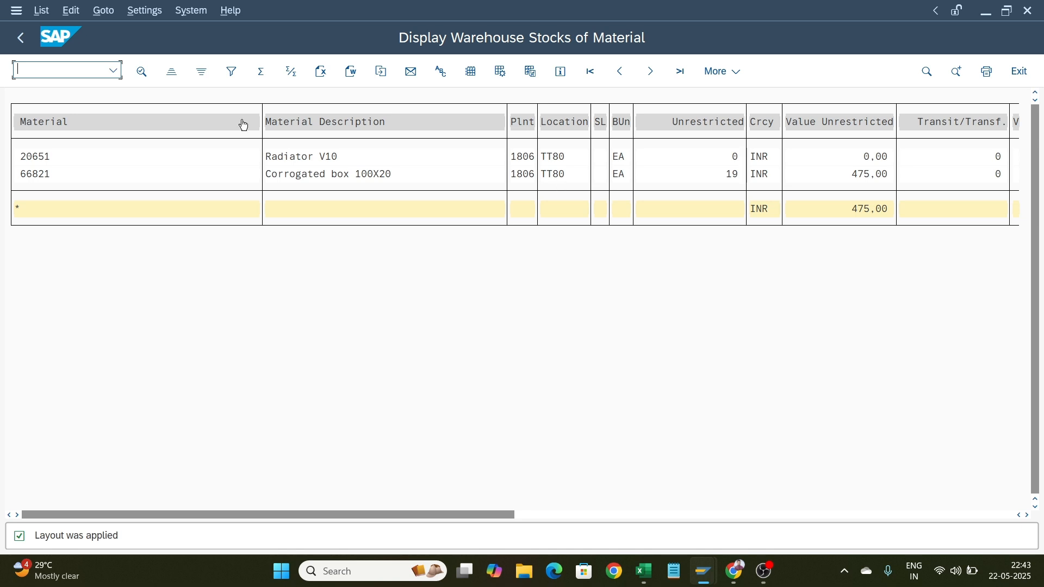
Go back and rerun the warehouse stock report for storage location TT10
{"action": "left_click", "coordinate": [21, 39]}
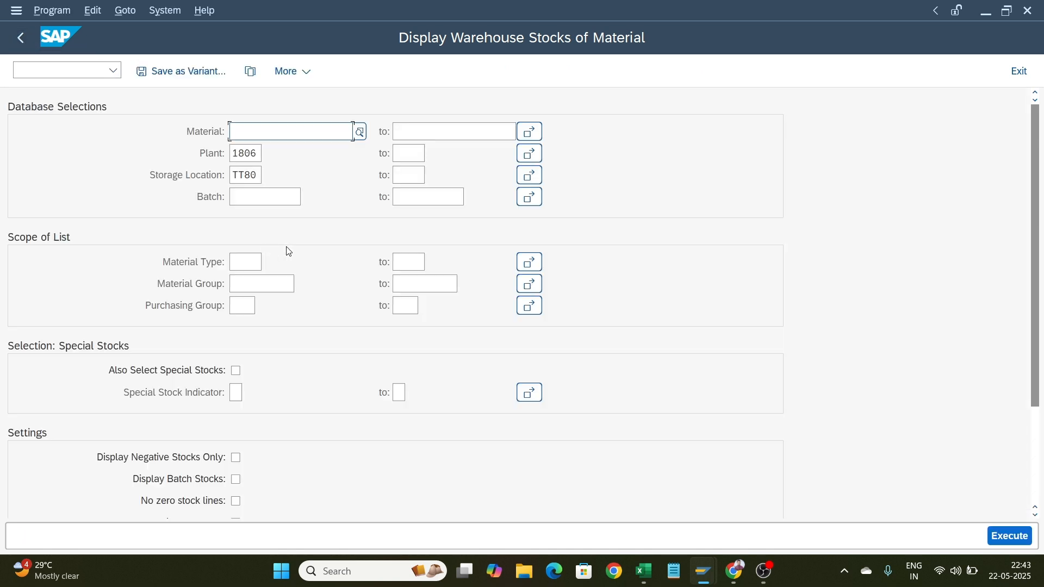
{"action": "left_click_drag", "start_coordinate": [260, 175], "coordinate": [200, 182]}
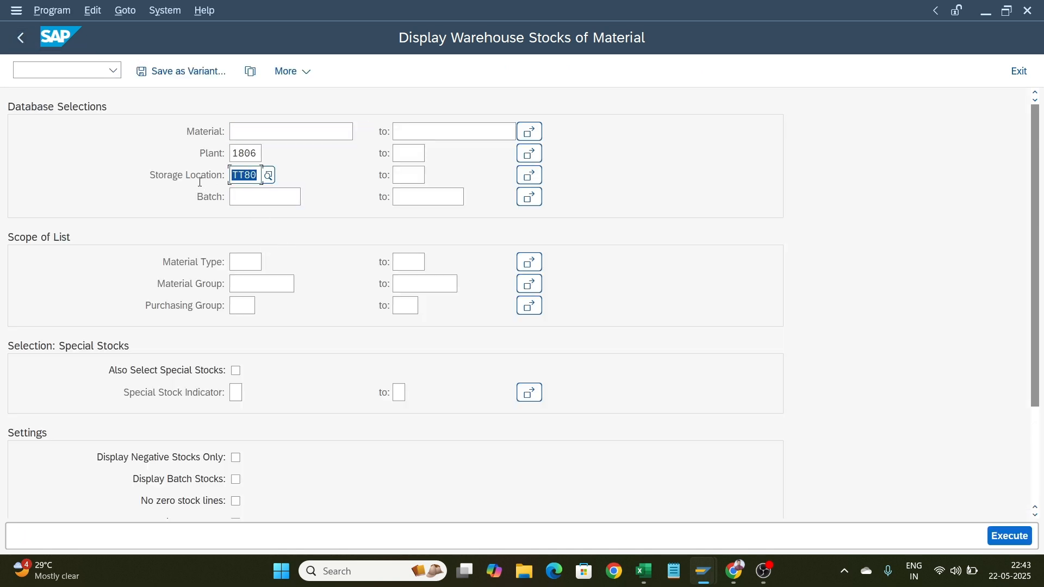
{"action": "type", "text": "TT10"}
{"action": "key", "text": "Return"}
{"action": "key", "text": "F8"}
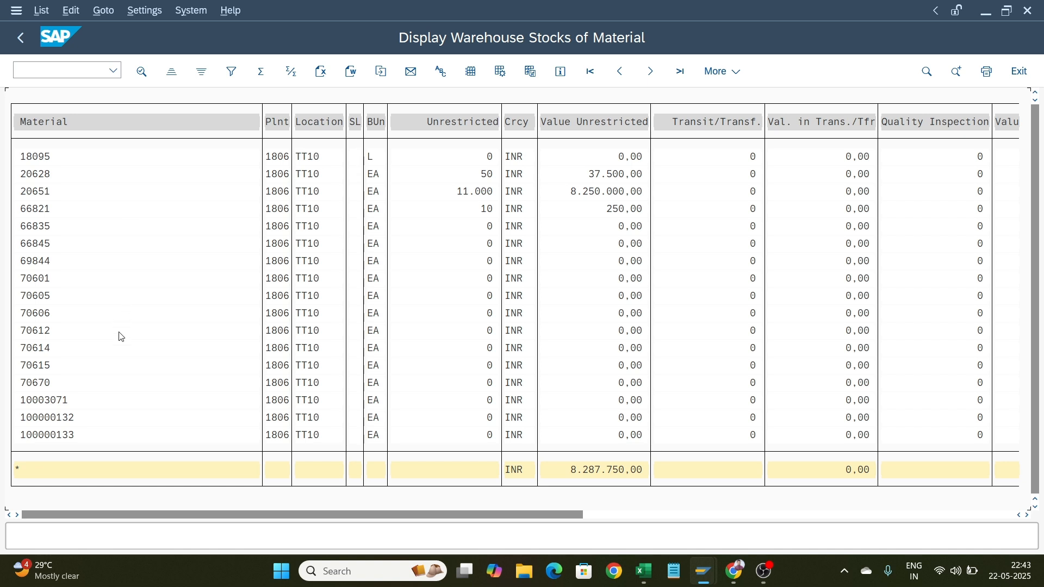
Show Material Description in the TT10 report layout at position 1 and apply the change
{"action": "scroll", "coordinate": [118, 334], "scroll_direction": "right", "scroll_amount": 3}
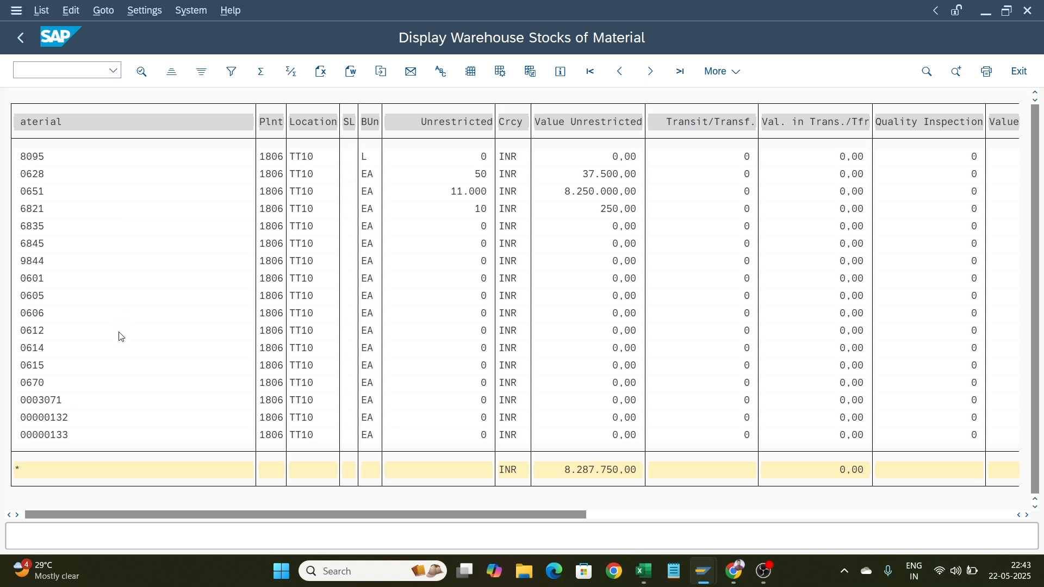
{"action": "left_click", "coordinate": [470, 71]}
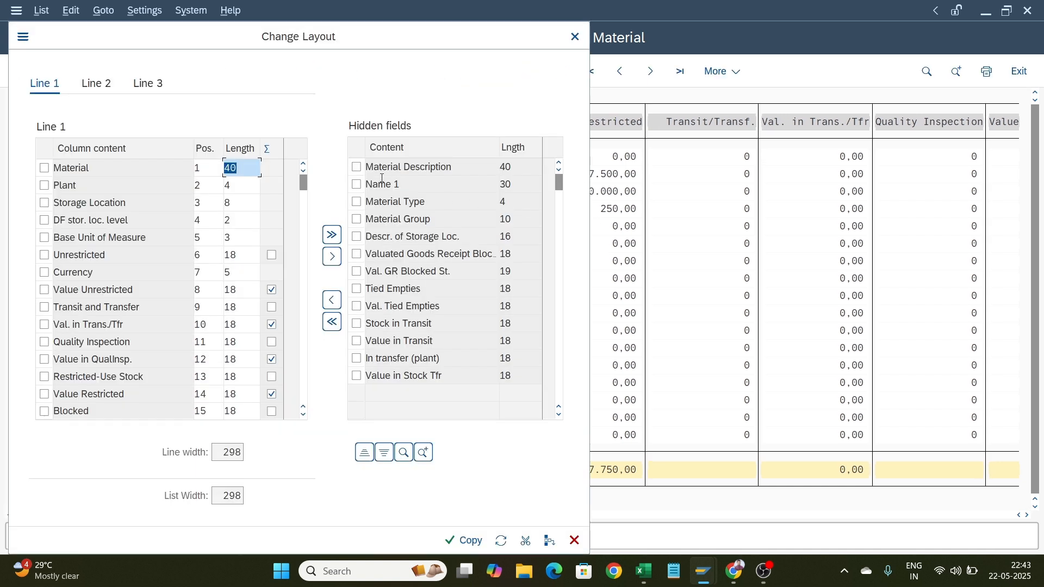
{"action": "left_click", "coordinate": [356, 167]}
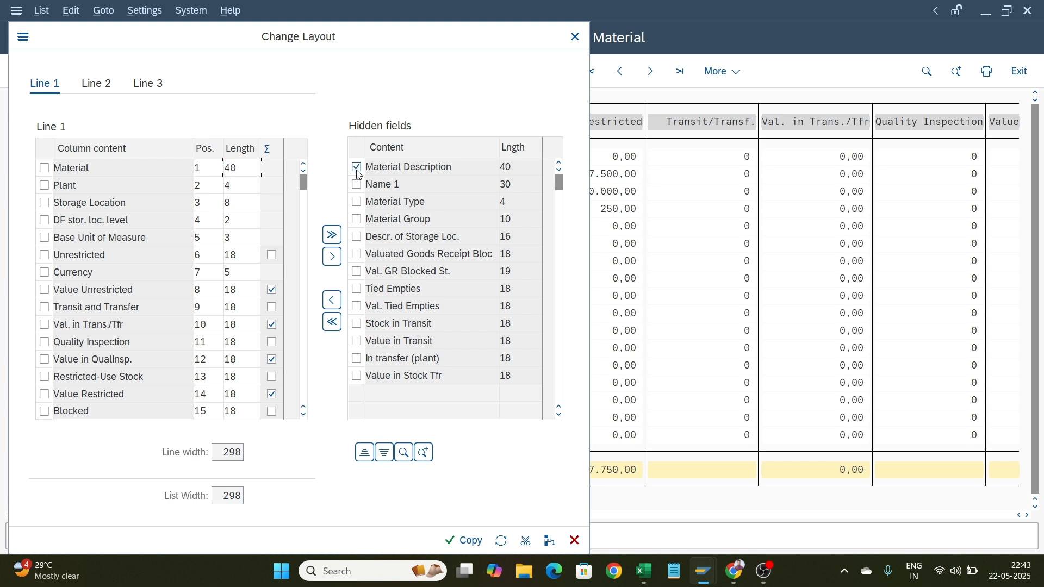
{"action": "left_click", "coordinate": [336, 306]}
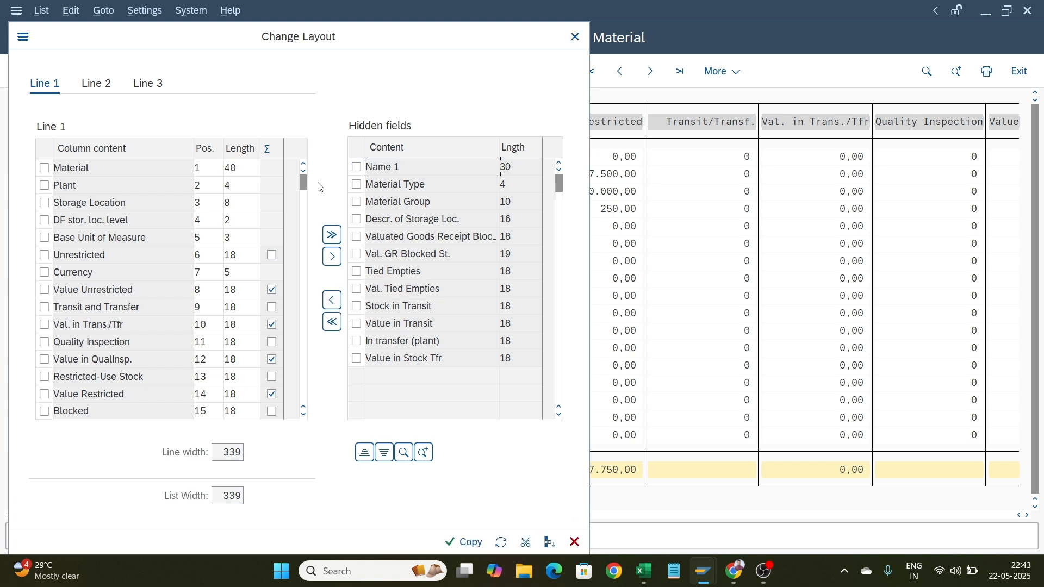
{"action": "left_click_drag", "start_coordinate": [305, 182], "coordinate": [315, 375]}
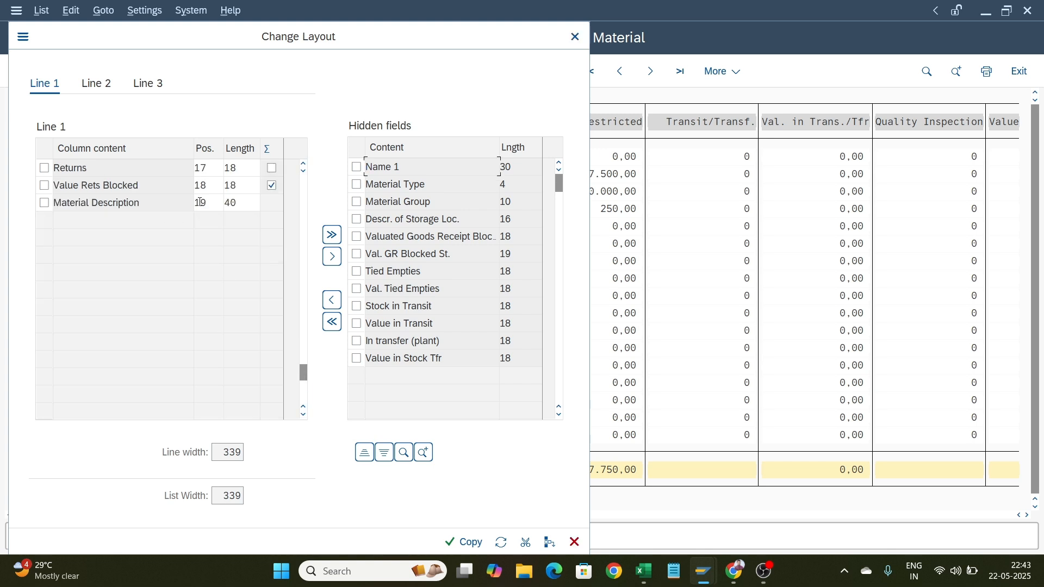
{"action": "left_click_drag", "start_coordinate": [216, 202], "coordinate": [184, 201]}
{"action": "type", "text": "1"}
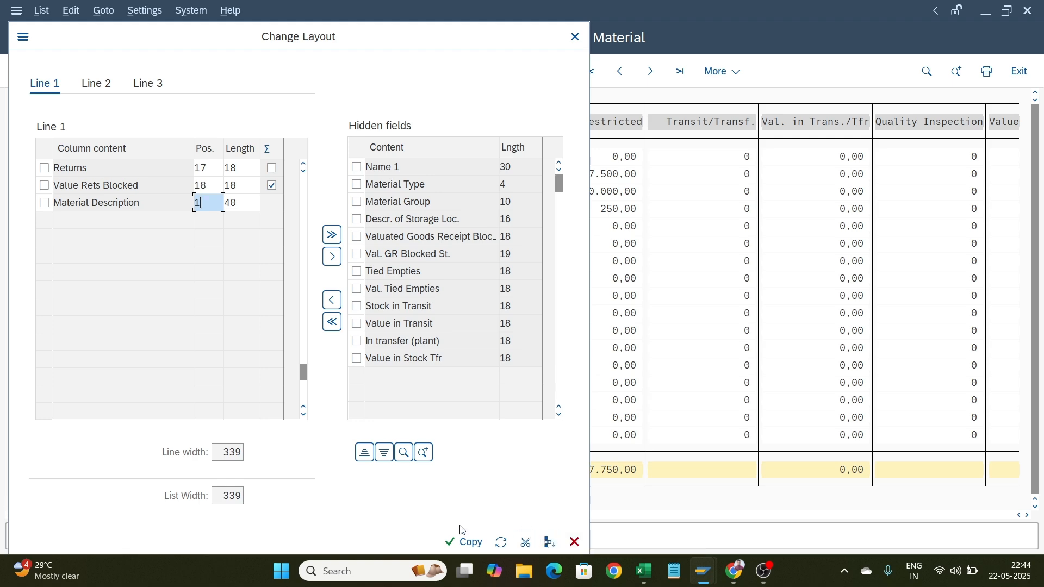
{"action": "left_click", "coordinate": [457, 543]}
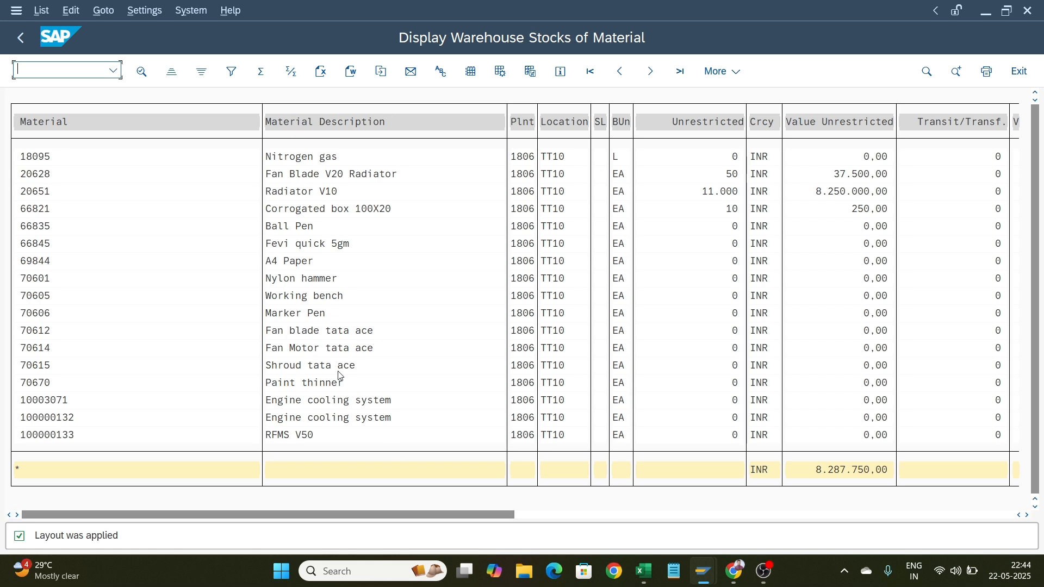
Save the current layout as user-specific layout mb52 with description mb52
{"action": "left_click", "coordinate": [529, 72]}
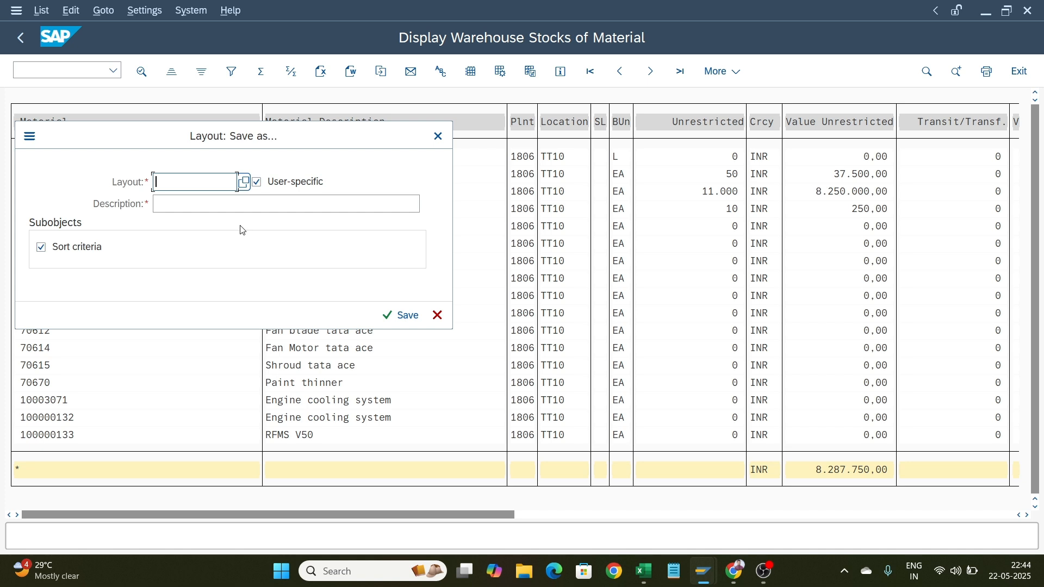
{"action": "type", "text": "mb52"}
{"action": "key", "text": "Tab"}
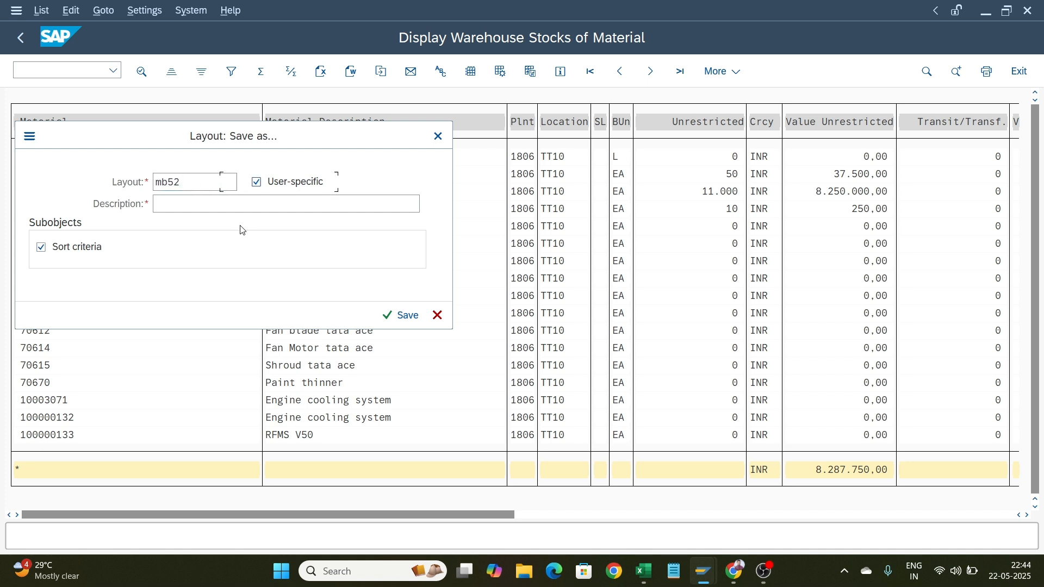
{"action": "key", "text": "Tab"}
{"action": "type", "text": "m"}
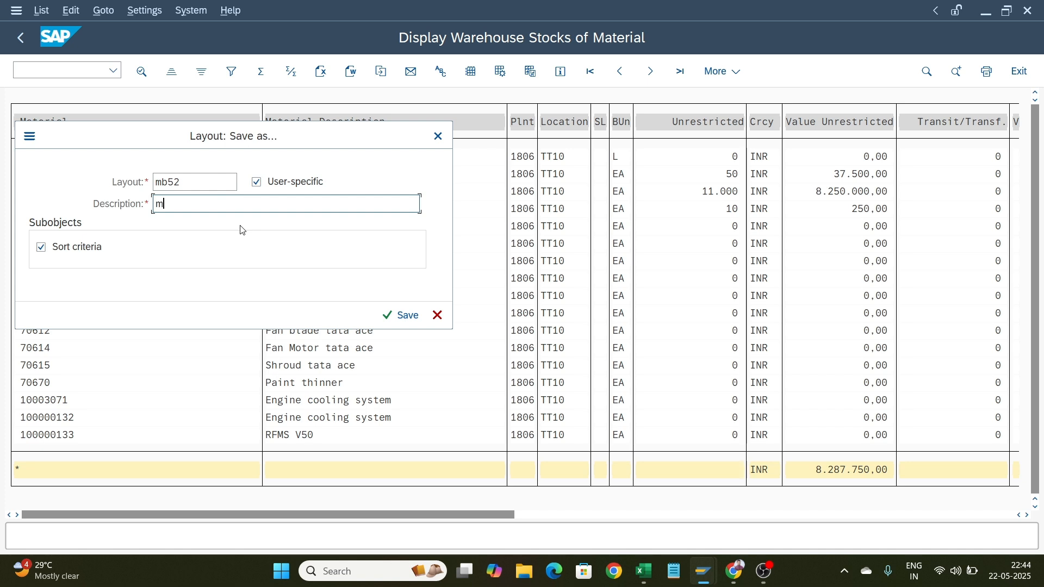
{"action": "type", "text": "b52"}
{"action": "key", "text": "Return"}
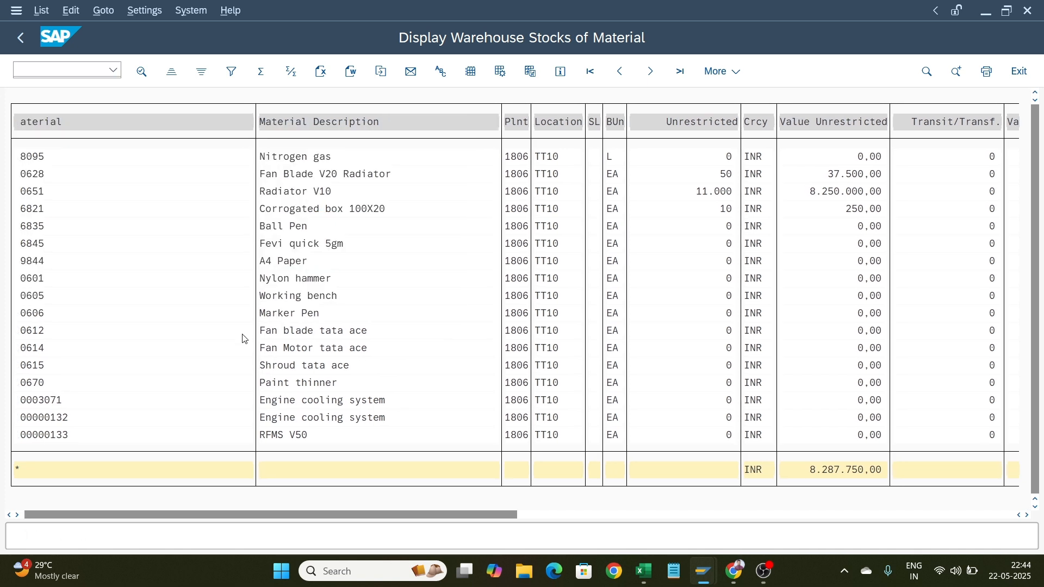
Go back, choose the saved MB52 layout on the selection screen, execute the report, and return
{"action": "left_click", "coordinate": [20, 37]}
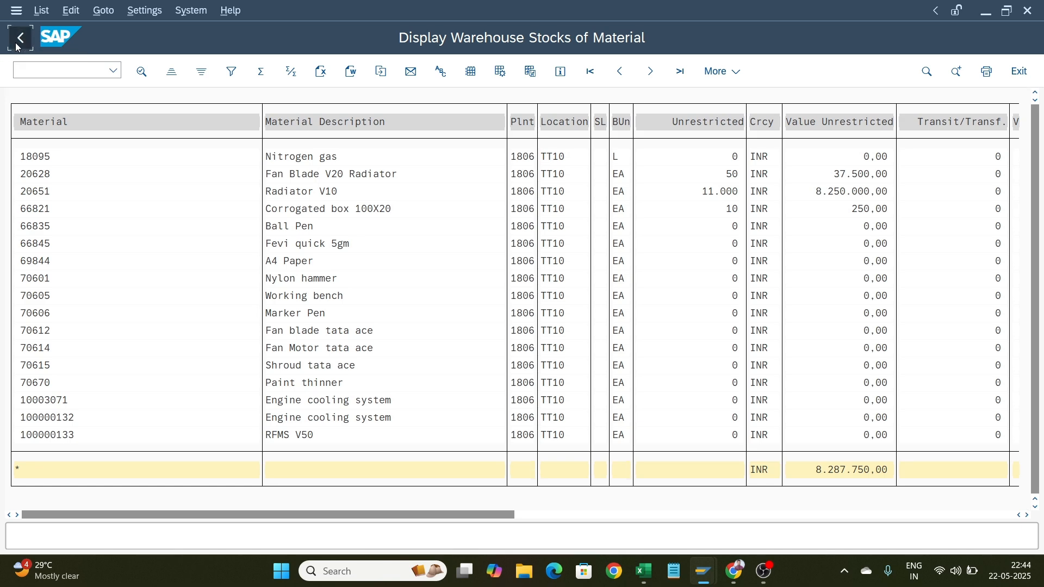
{"action": "scroll", "coordinate": [312, 413], "scroll_direction": "down", "scroll_amount": 5}
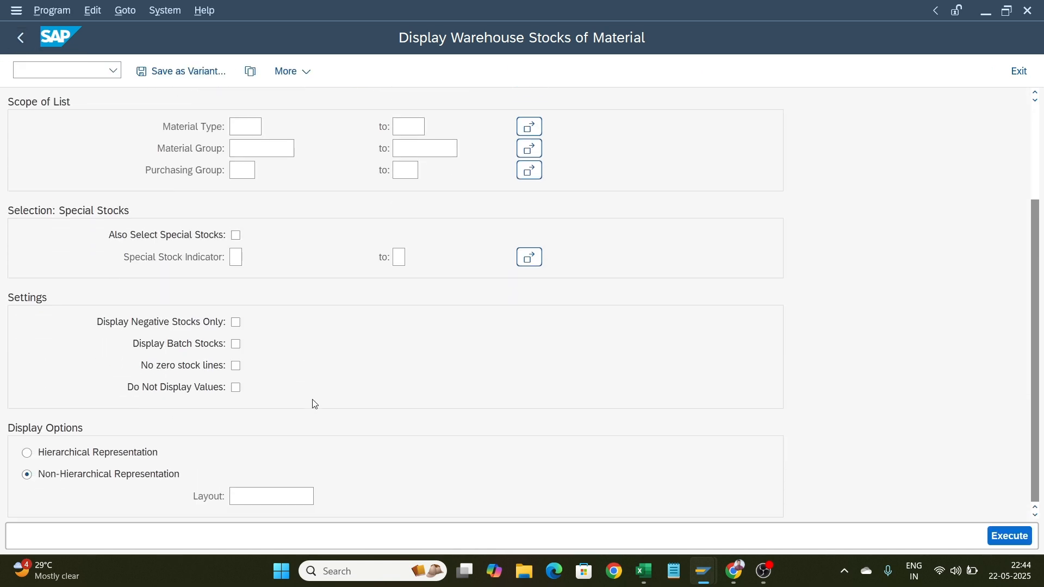
{"action": "left_click", "coordinate": [260, 492]}
{"action": "left_click", "coordinate": [322, 496]}
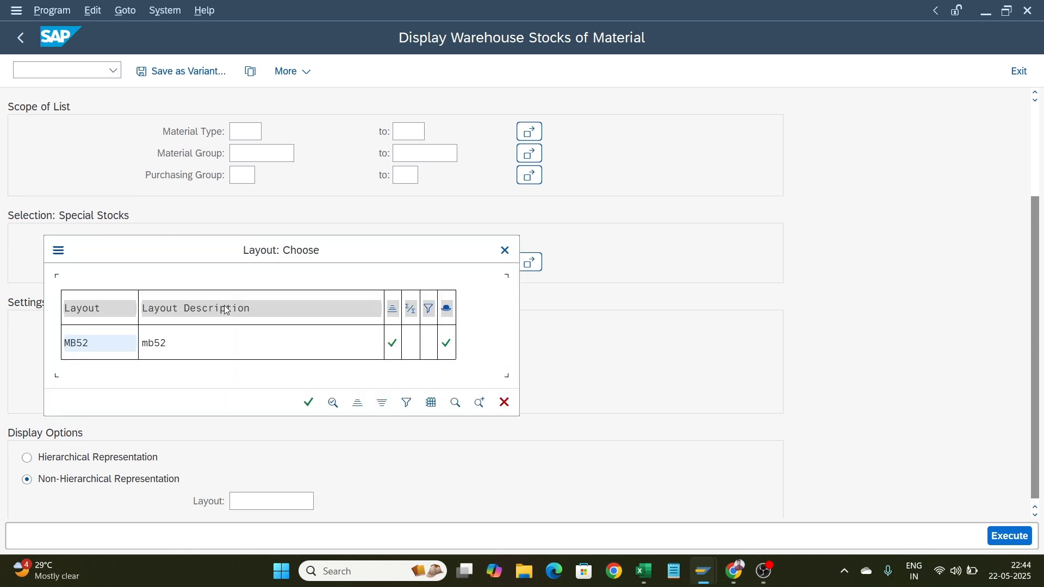
{"action": "double_click", "coordinate": [147, 348]}
{"action": "scroll", "coordinate": [379, 256], "scroll_direction": "up", "scroll_amount": 3}
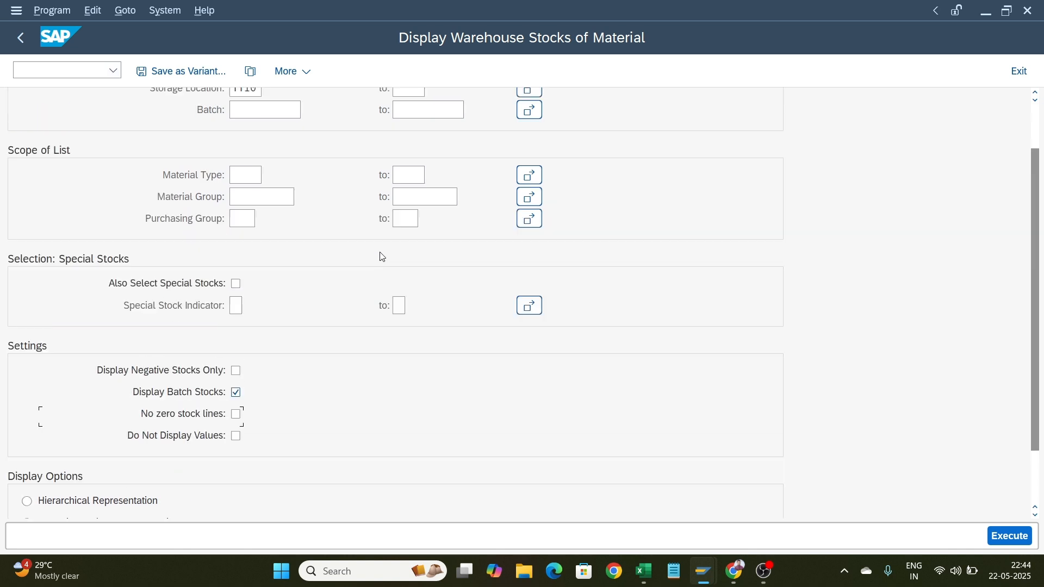
{"action": "left_click", "coordinate": [1007, 534]}
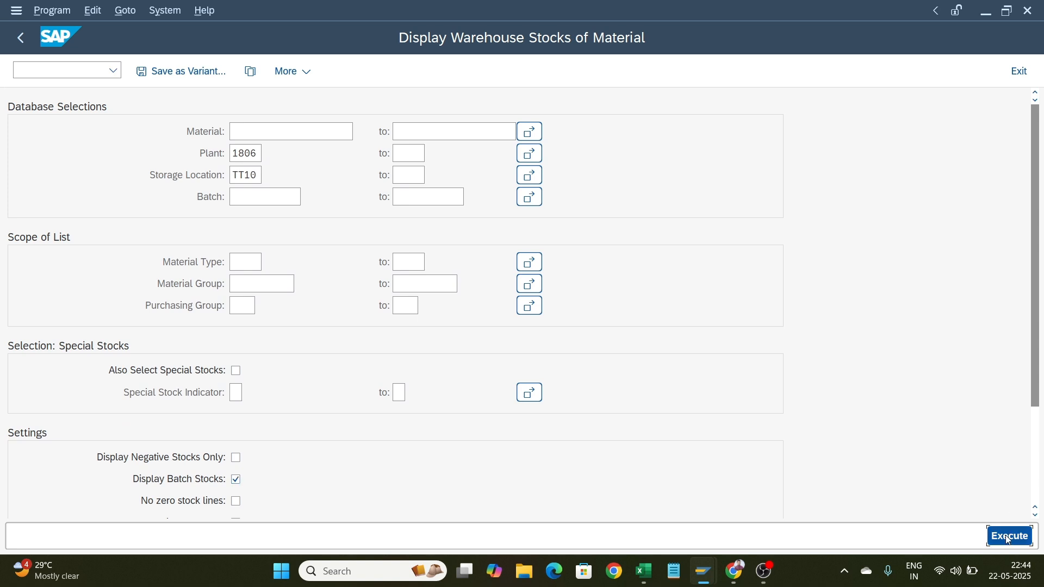
{"action": "scroll", "coordinate": [219, 235], "scroll_direction": "right", "scroll_amount": 1}
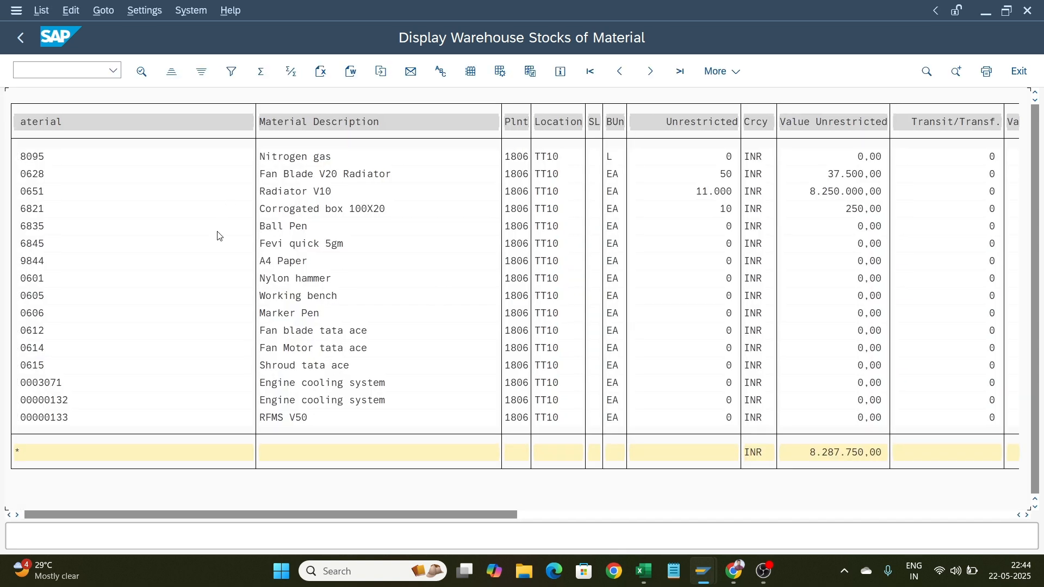
{"action": "left_click", "coordinate": [28, 40]}
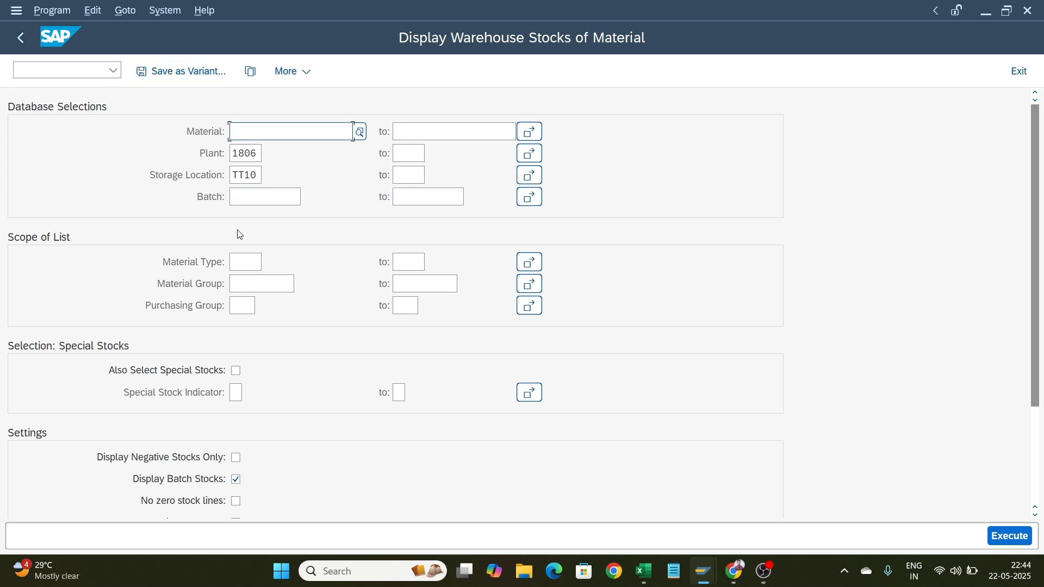
Return to the main menu and open the ME5A Purchase Requisitions: List Display transaction from favorites
{"action": "scroll", "coordinate": [240, 233], "scroll_direction": "down", "scroll_amount": 1}
{"action": "scroll", "coordinate": [239, 233], "scroll_direction": "up", "scroll_amount": 1}
{"action": "left_click", "coordinate": [21, 39]}
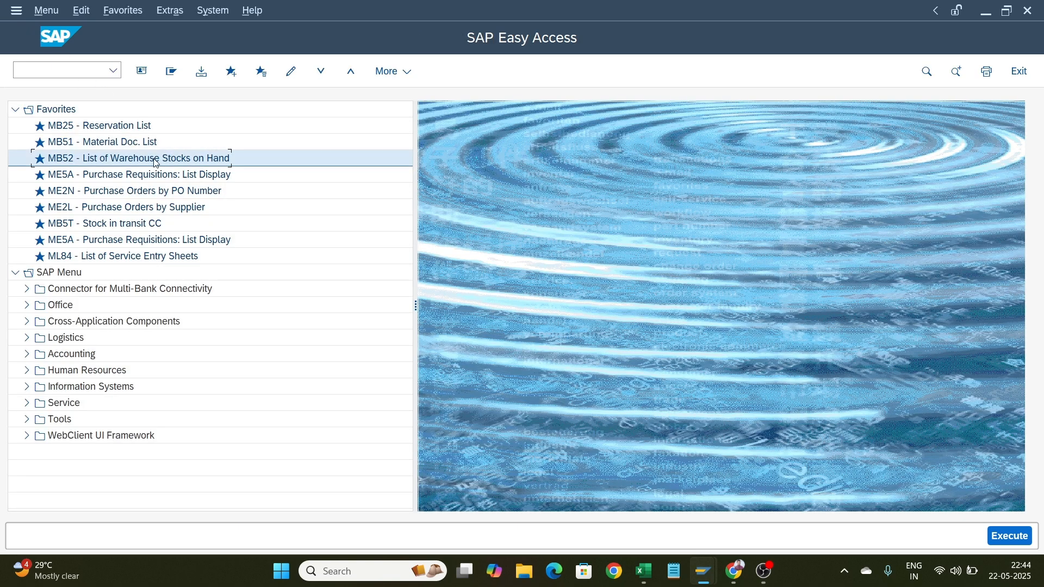
{"action": "left_click", "coordinate": [152, 183]}
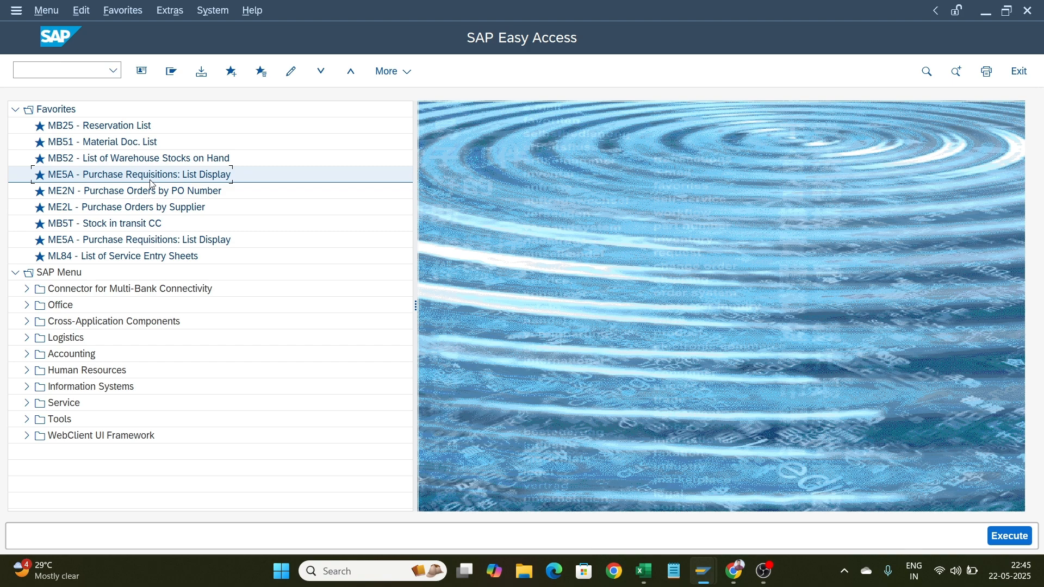
{"action": "double_click", "coordinate": [152, 184]}
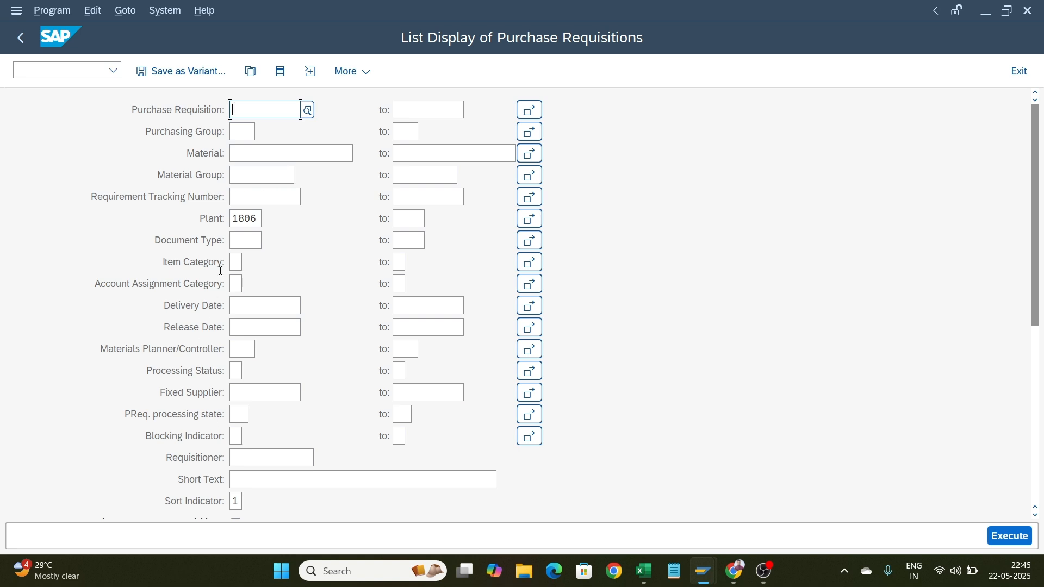
Execute the purchase requisition list for plant 1806 and go back to the main menu
{"action": "left_click", "coordinate": [254, 152]}
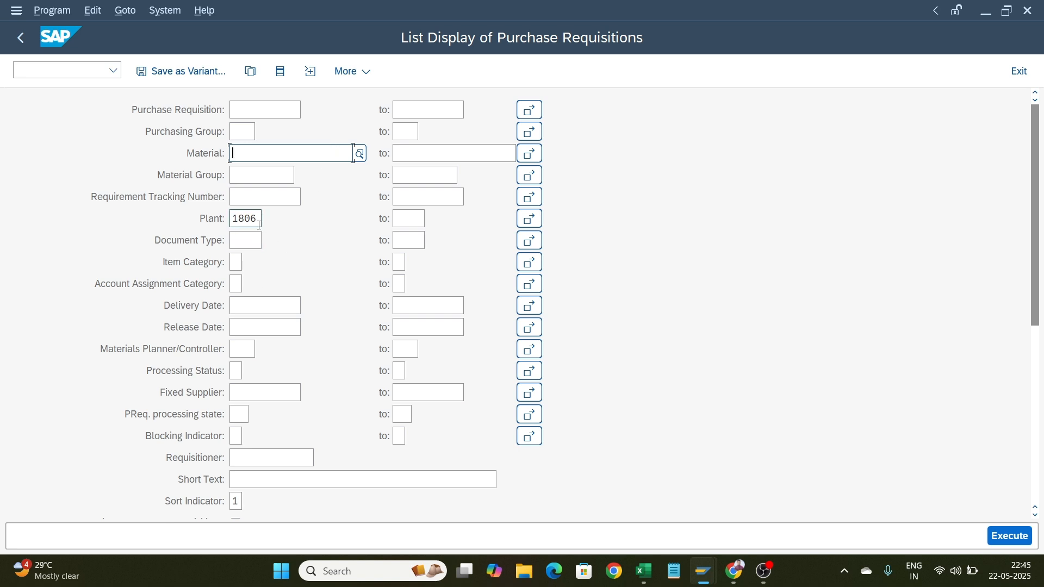
{"action": "scroll", "coordinate": [256, 228], "scroll_direction": "down", "scroll_amount": 3}
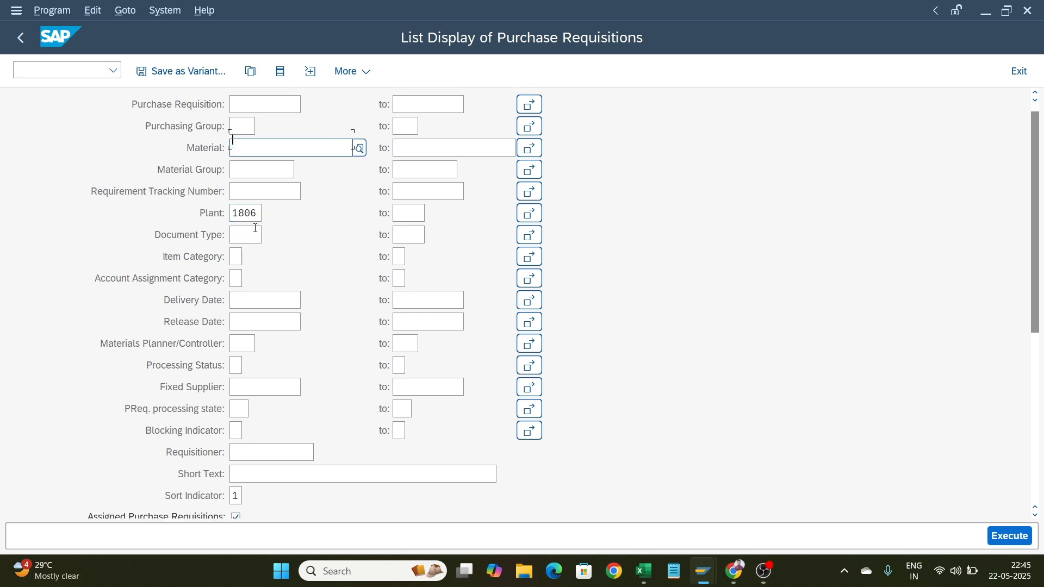
{"action": "scroll", "coordinate": [256, 229], "scroll_direction": "down", "scroll_amount": 6}
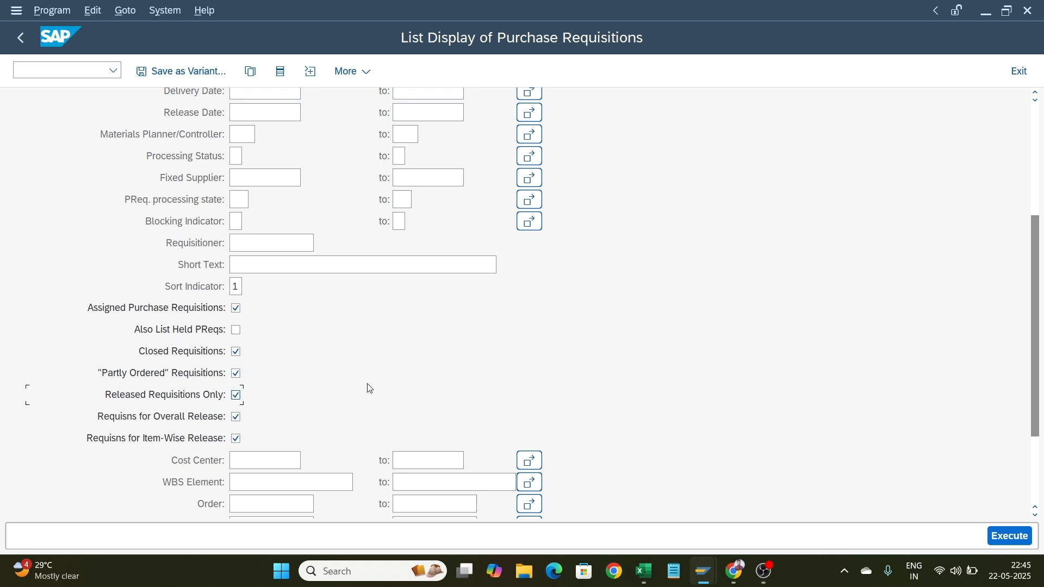
{"action": "left_click", "coordinate": [1020, 545]}
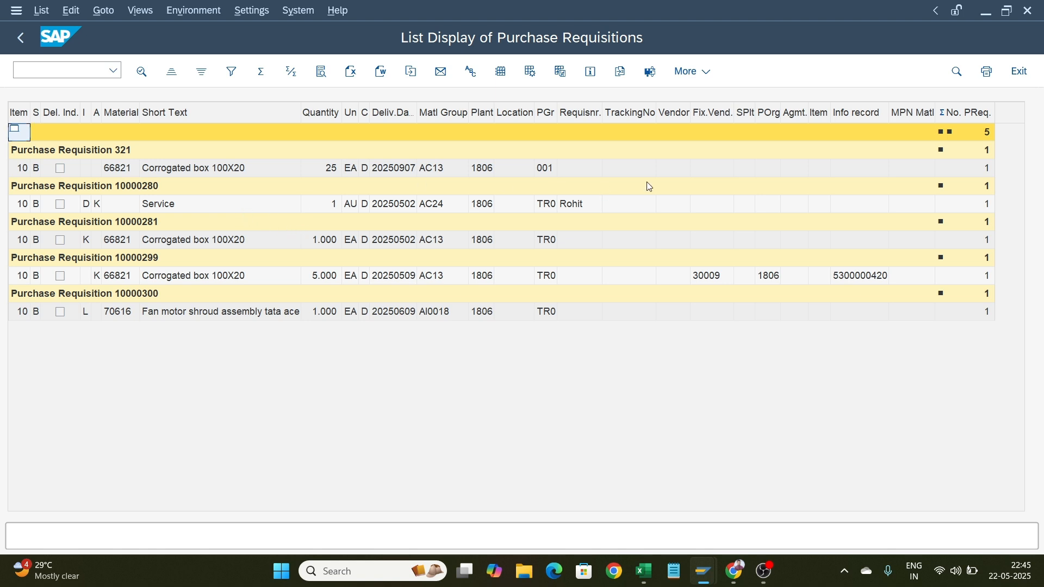
{"action": "left_click", "coordinate": [29, 50]}
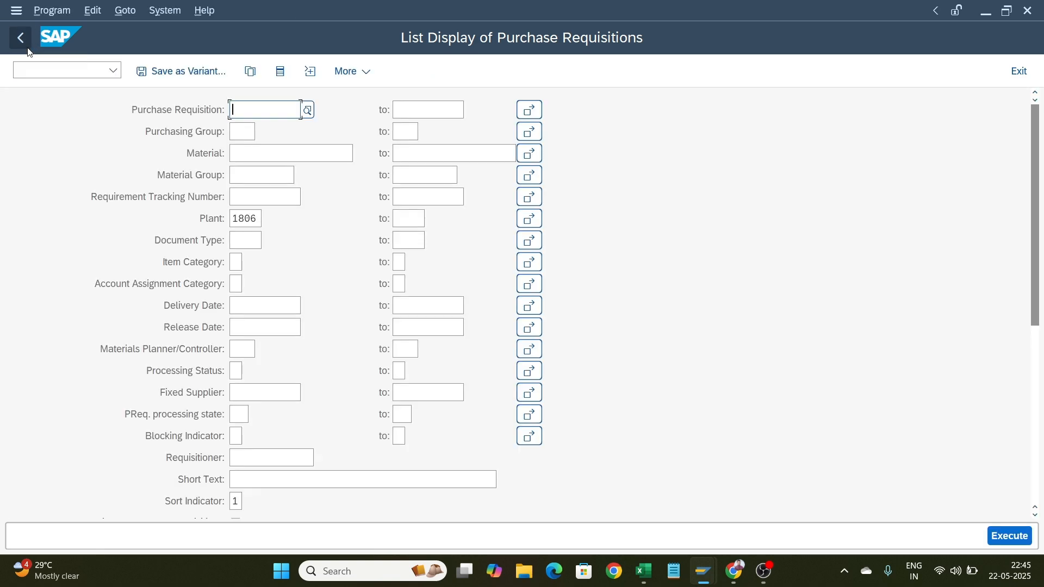
{"action": "left_click", "coordinate": [29, 50]}
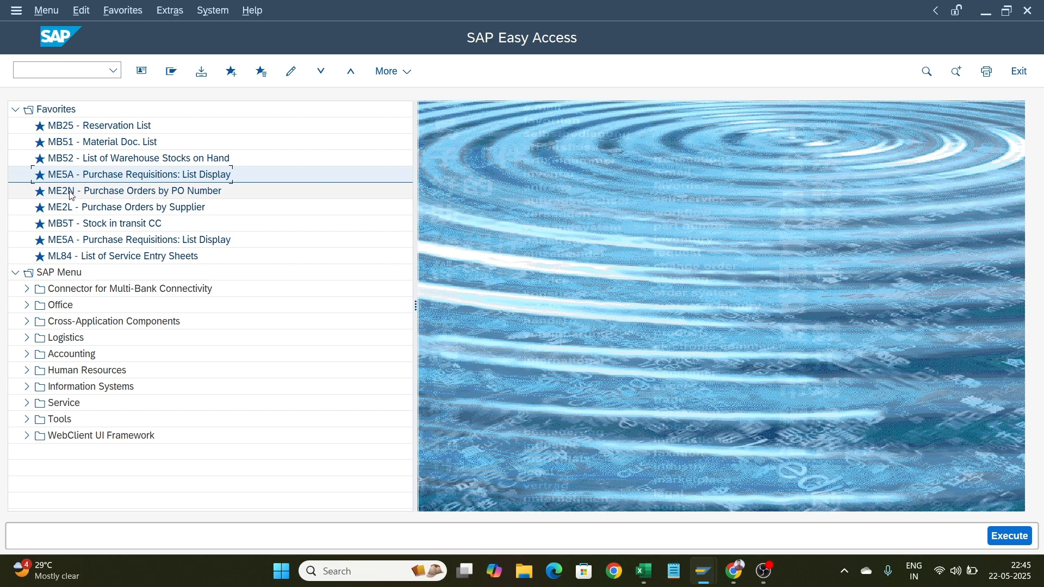
Open ME2N Purchase Orders by PO Number from favorites and execute it for plant 1806
{"action": "left_click", "coordinate": [70, 193]}
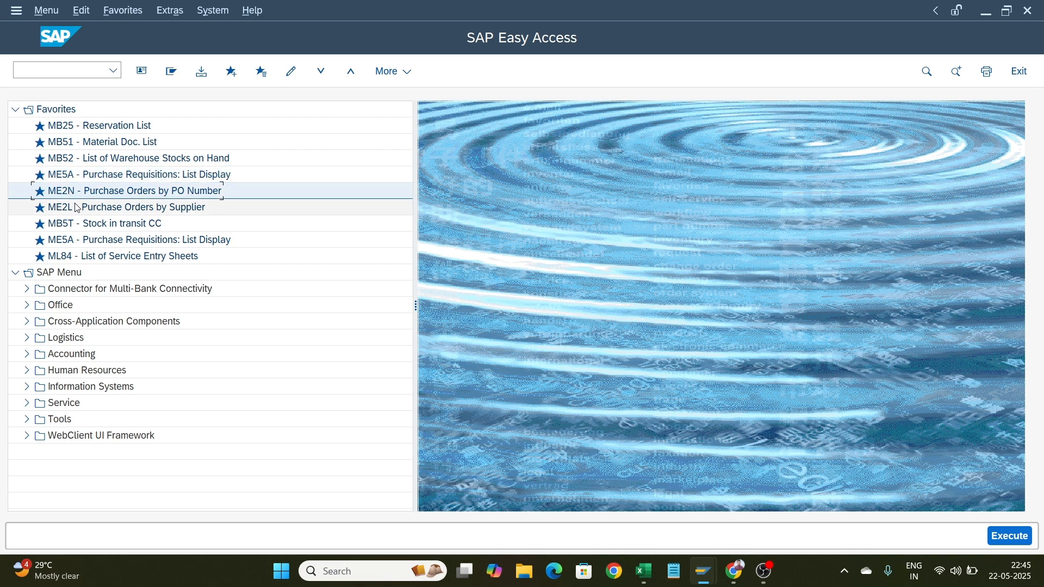
{"action": "left_click", "coordinate": [77, 208]}
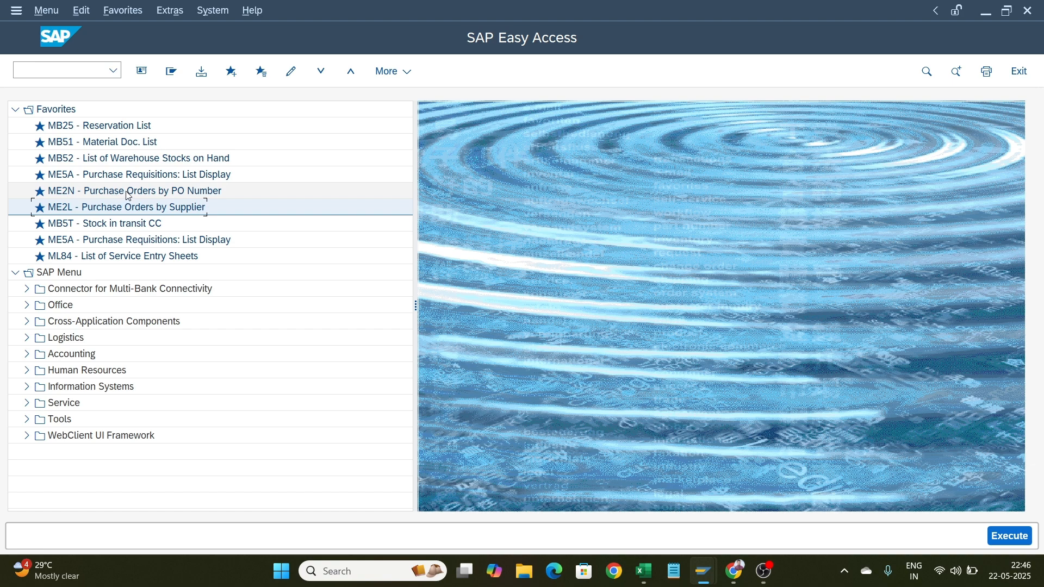
{"action": "left_click", "coordinate": [180, 196]}
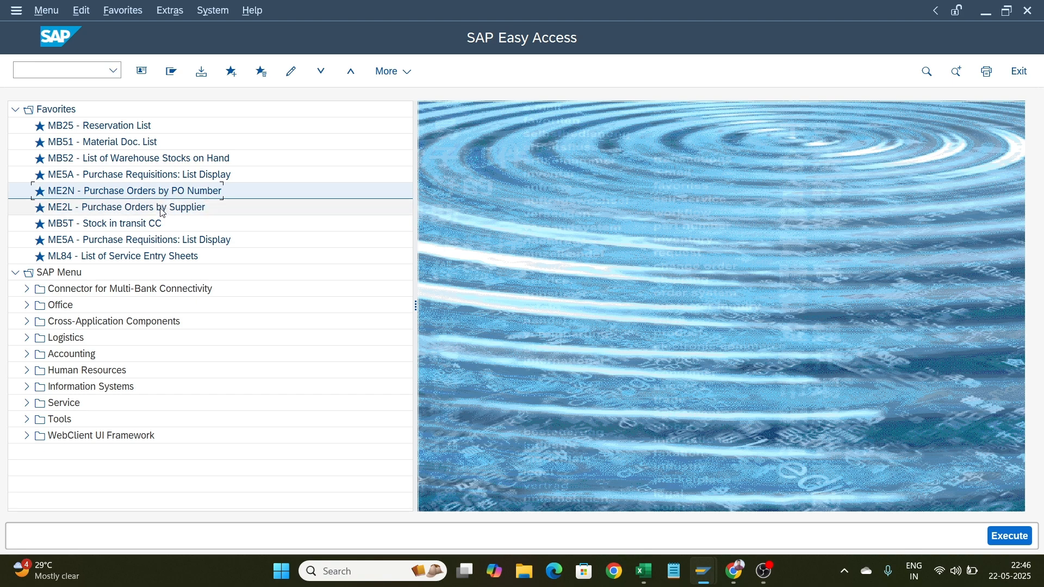
{"action": "left_click", "coordinate": [164, 212]}
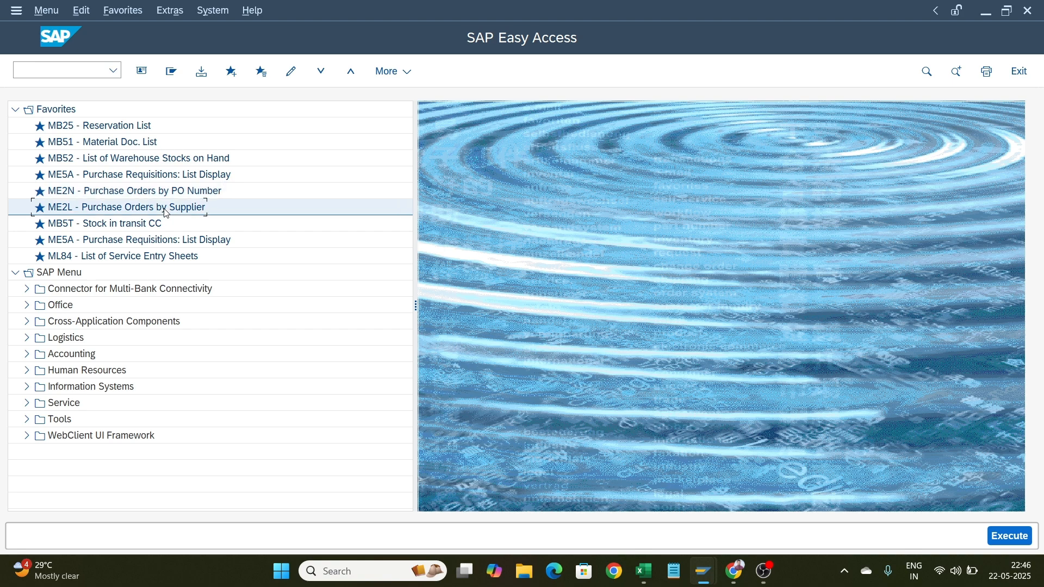
{"action": "double_click", "coordinate": [129, 192]}
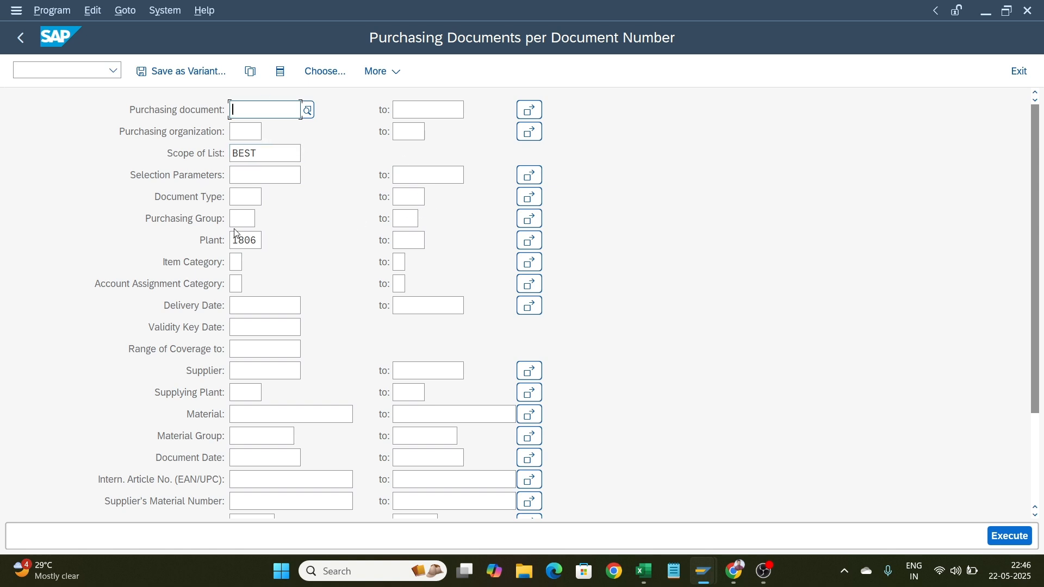
{"action": "left_click", "coordinate": [1010, 536]}
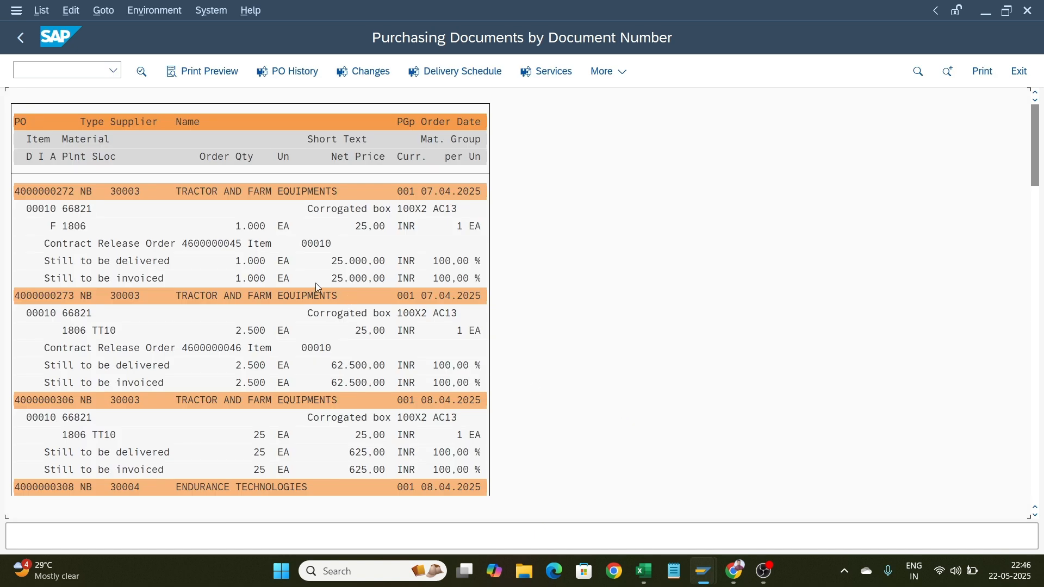
Scroll through the purchase order list and open one Ball Pen purchase order to examine its item conditions
{"action": "scroll", "coordinate": [316, 285], "scroll_direction": "down", "scroll_amount": 2}
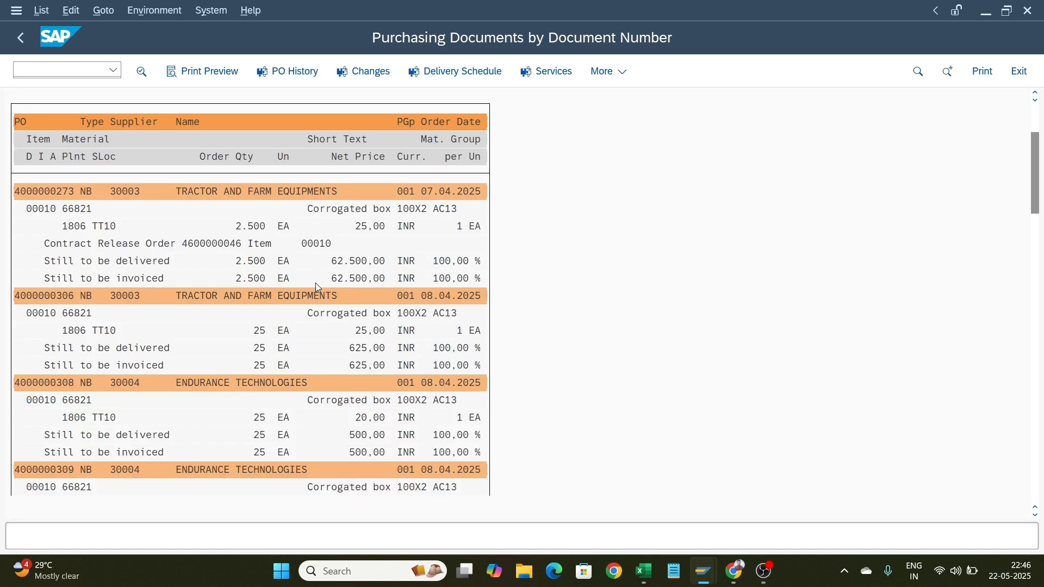
{"action": "scroll", "coordinate": [318, 287], "scroll_direction": "down", "scroll_amount": 3}
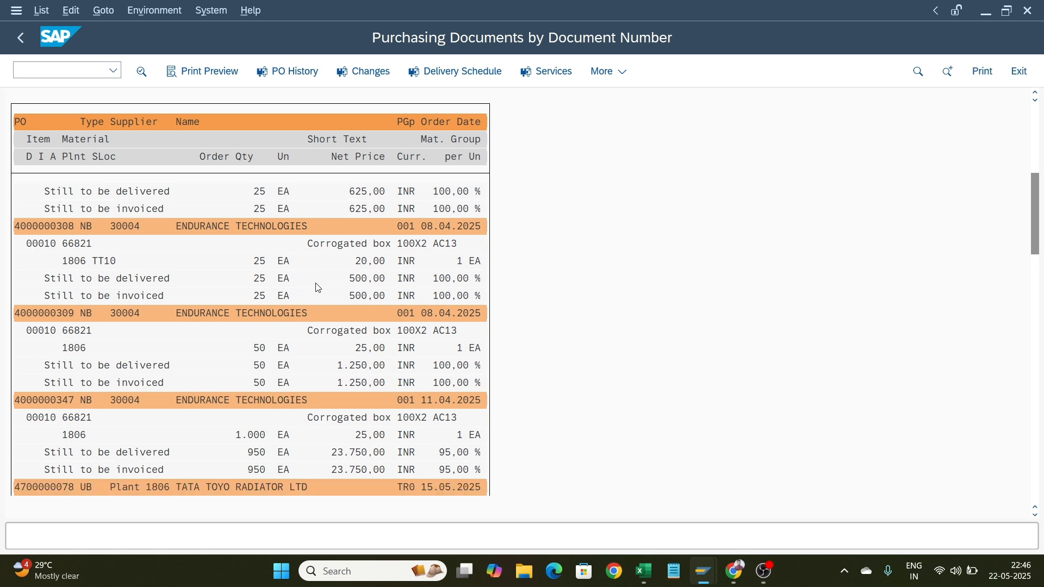
{"action": "scroll", "coordinate": [318, 286], "scroll_direction": "down", "scroll_amount": 3}
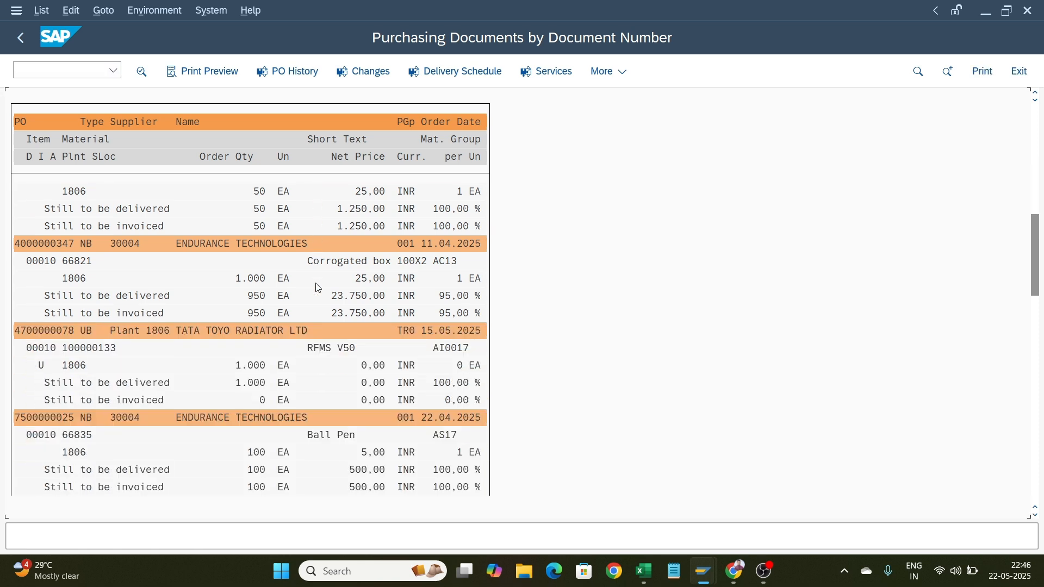
{"action": "scroll", "coordinate": [318, 287], "scroll_direction": "down", "scroll_amount": 1}
{"action": "scroll", "coordinate": [317, 286], "scroll_direction": "up", "scroll_amount": 2}
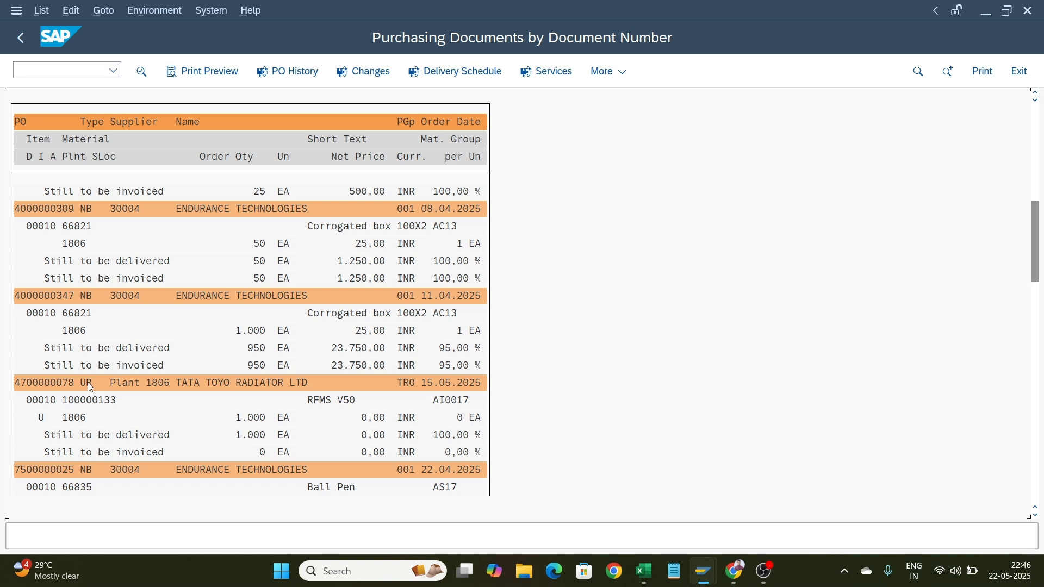
{"action": "scroll", "coordinate": [121, 378], "scroll_direction": "down", "scroll_amount": 3}
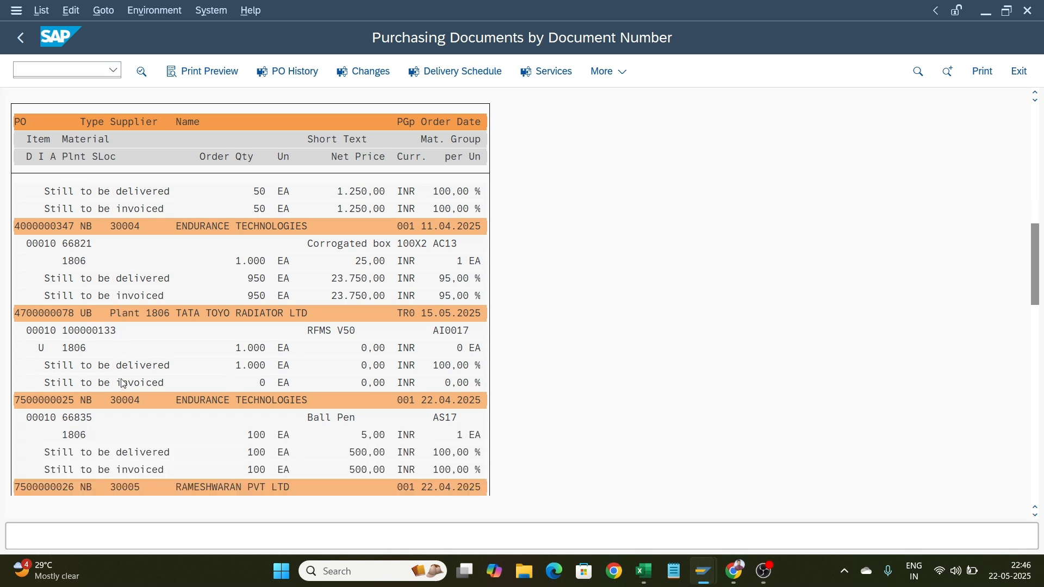
{"action": "scroll", "coordinate": [91, 389], "scroll_direction": "down", "scroll_amount": 4}
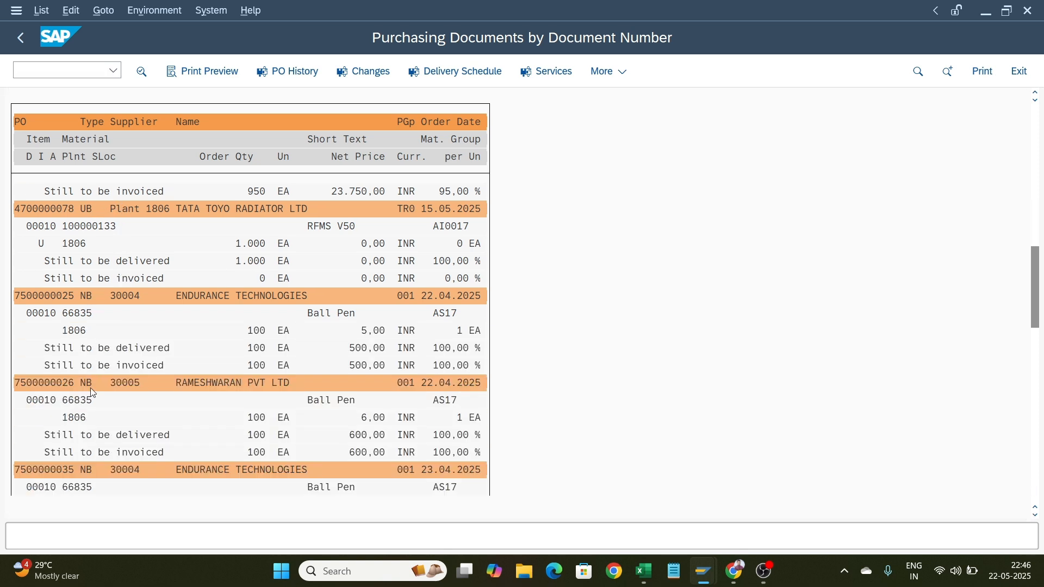
{"action": "scroll", "coordinate": [92, 391], "scroll_direction": "down", "scroll_amount": 2}
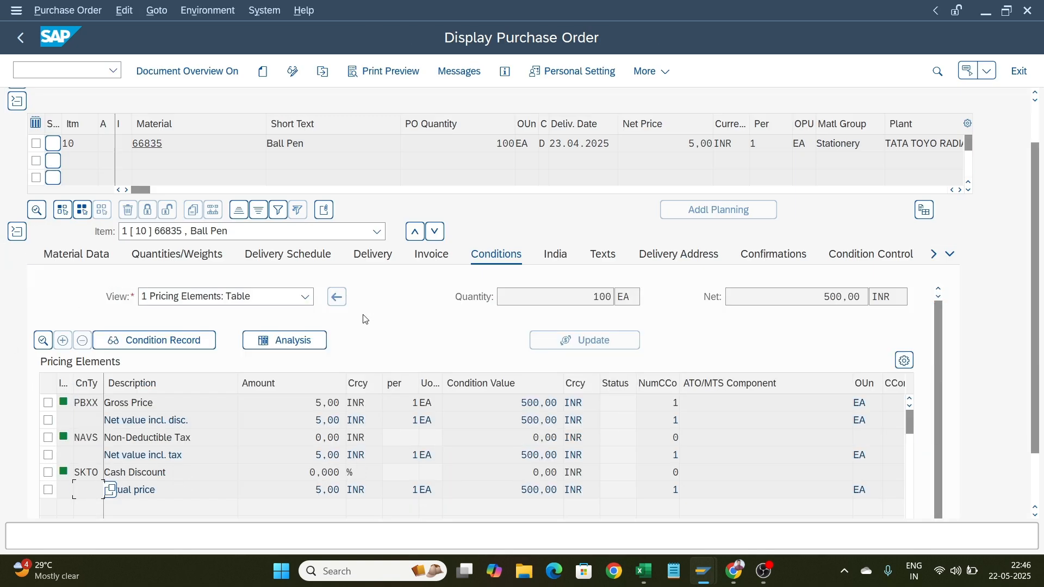
{"action": "scroll", "coordinate": [365, 319], "scroll_direction": "up", "scroll_amount": 2}
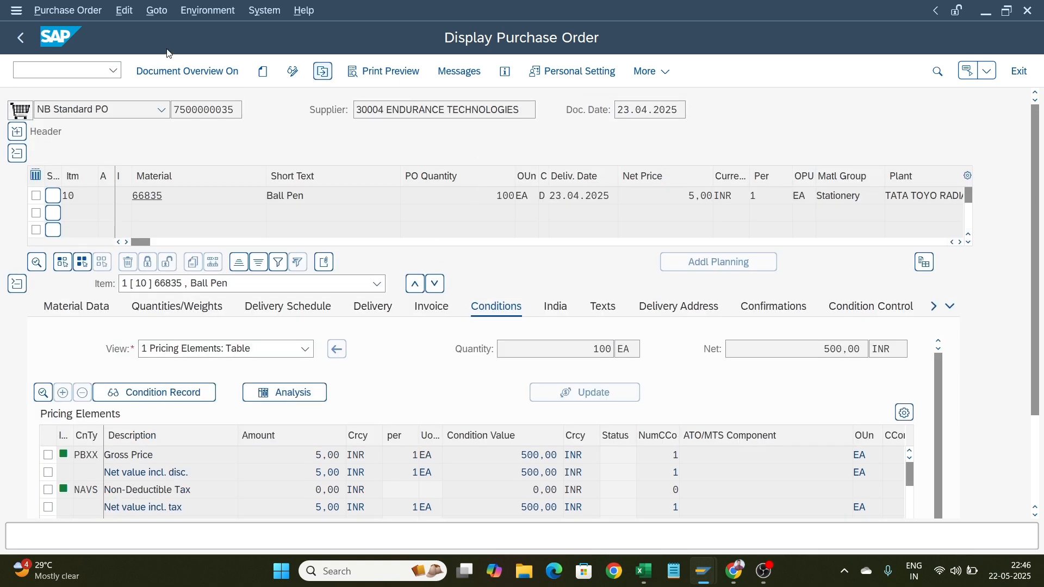
Go back to the main menu and open ME2L Purchase Orders by Supplier from favorites
{"action": "left_click", "coordinate": [19, 37]}
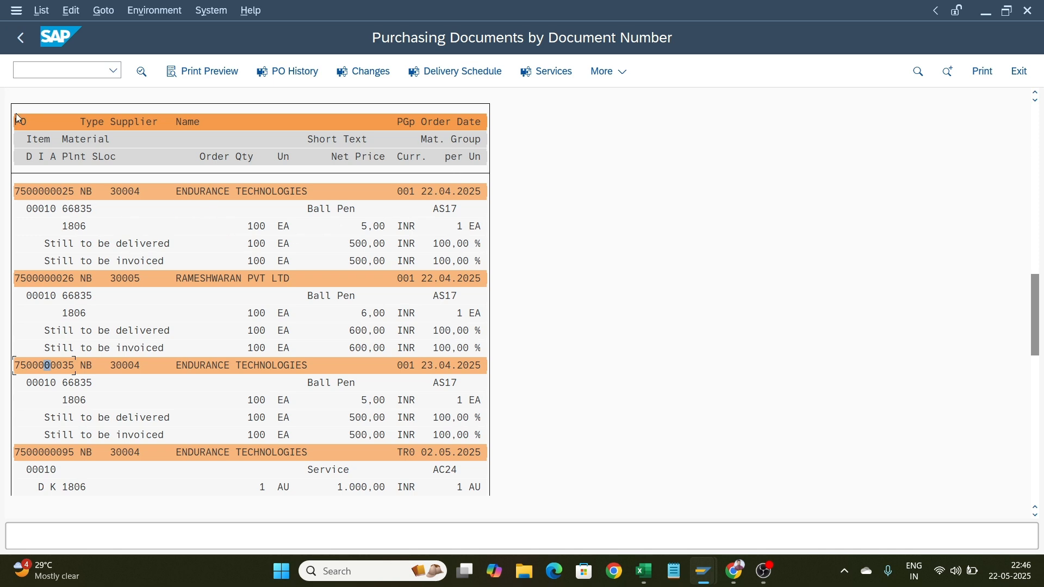
{"action": "left_click", "coordinate": [17, 46]}
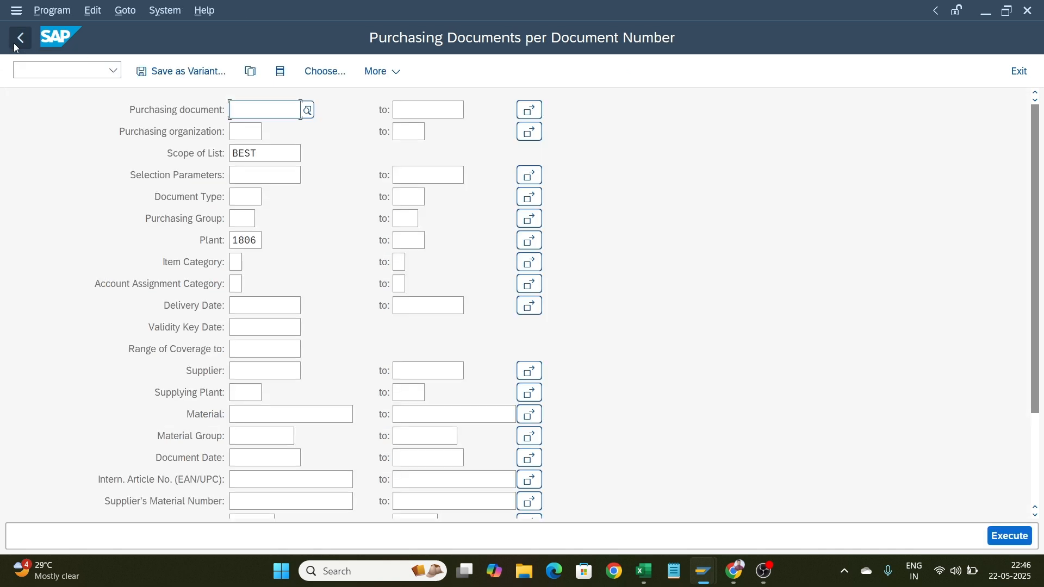
{"action": "left_click", "coordinate": [17, 46]}
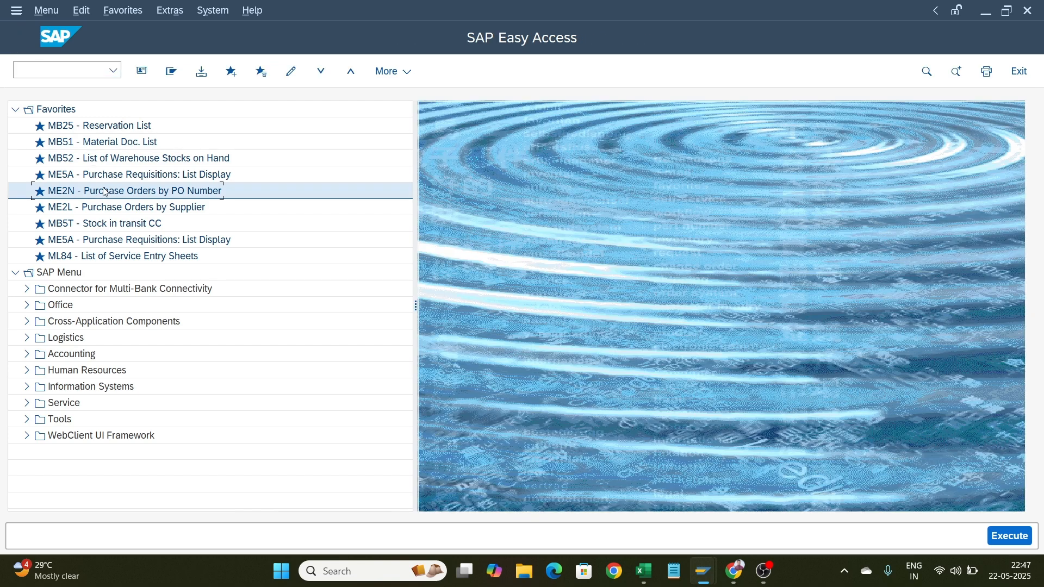
{"action": "double_click", "coordinate": [133, 209]}
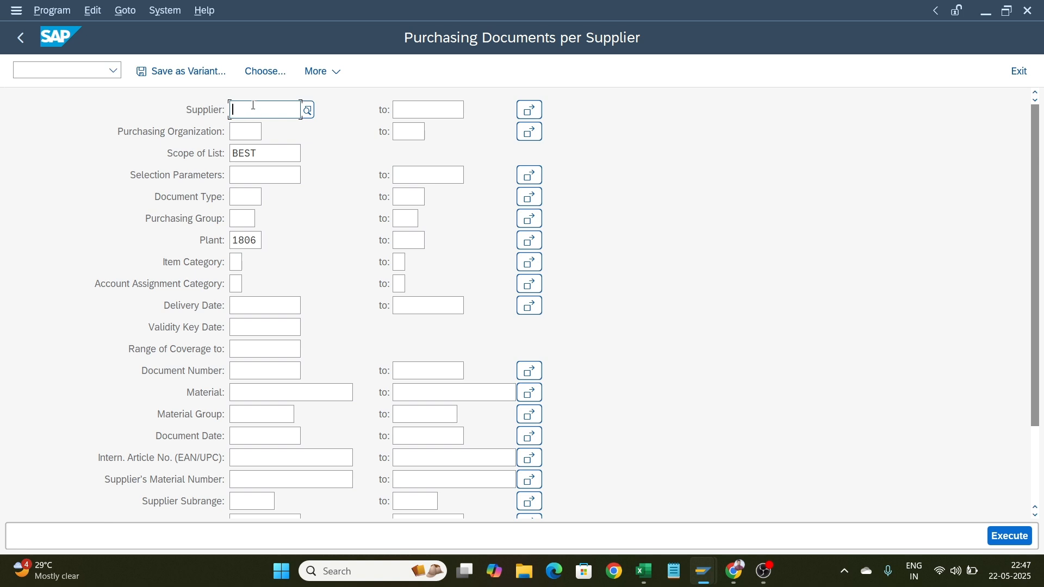
Enter supplier ZF COMMERCIALS LTD's number, pick it from the suggestions, and execute the report
{"action": "type", "text": "3"}
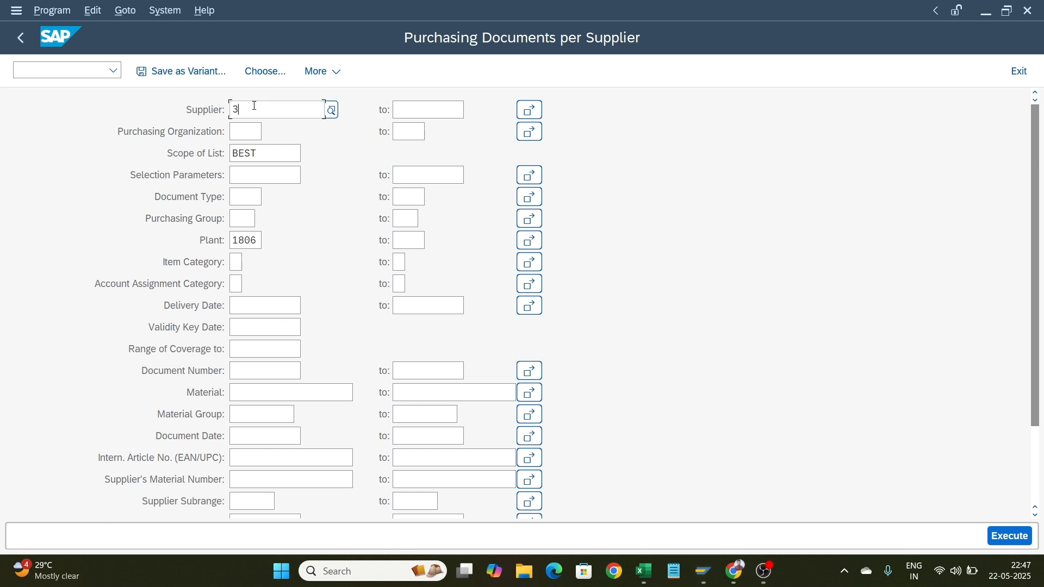
{"action": "type", "text": "000"}
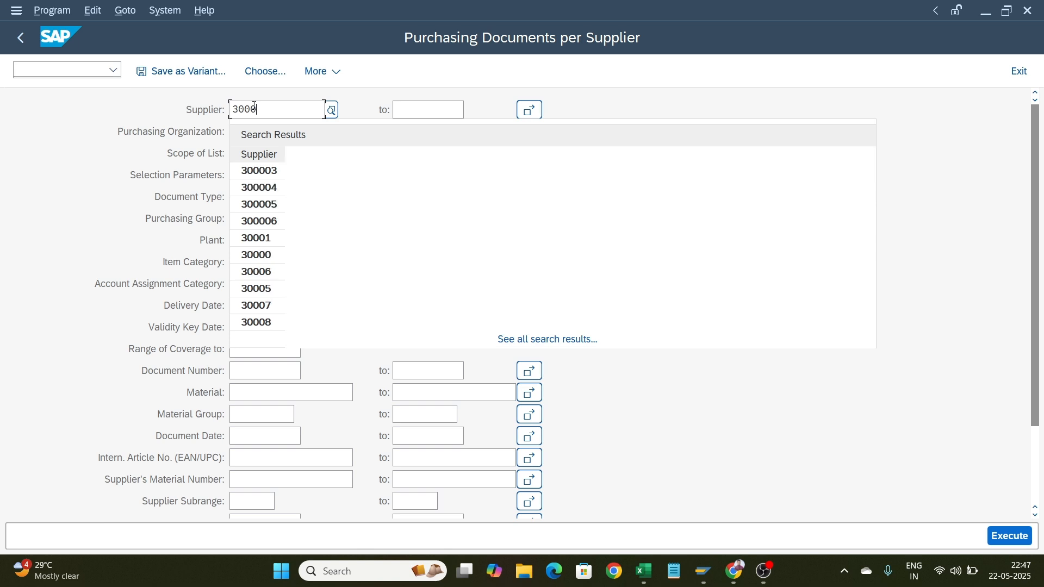
{"action": "type", "text": "9"}
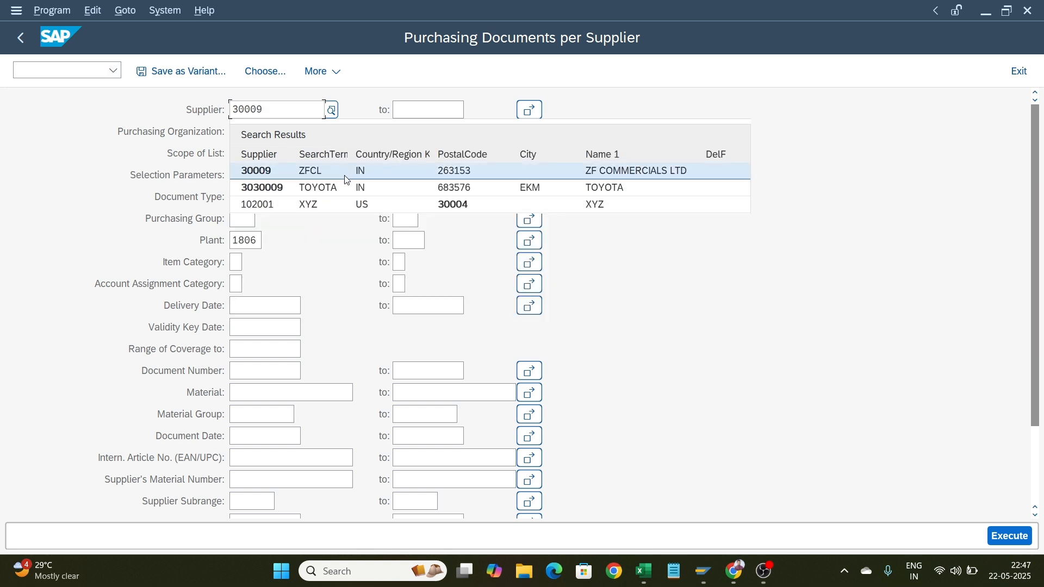
{"action": "left_click", "coordinate": [346, 175]}
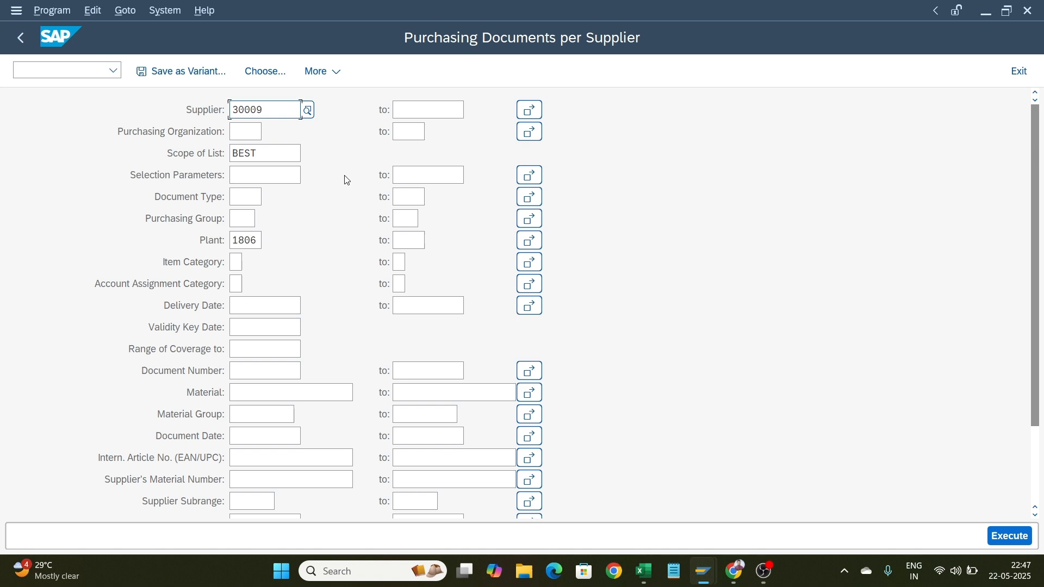
{"action": "left_click", "coordinate": [1010, 536]}
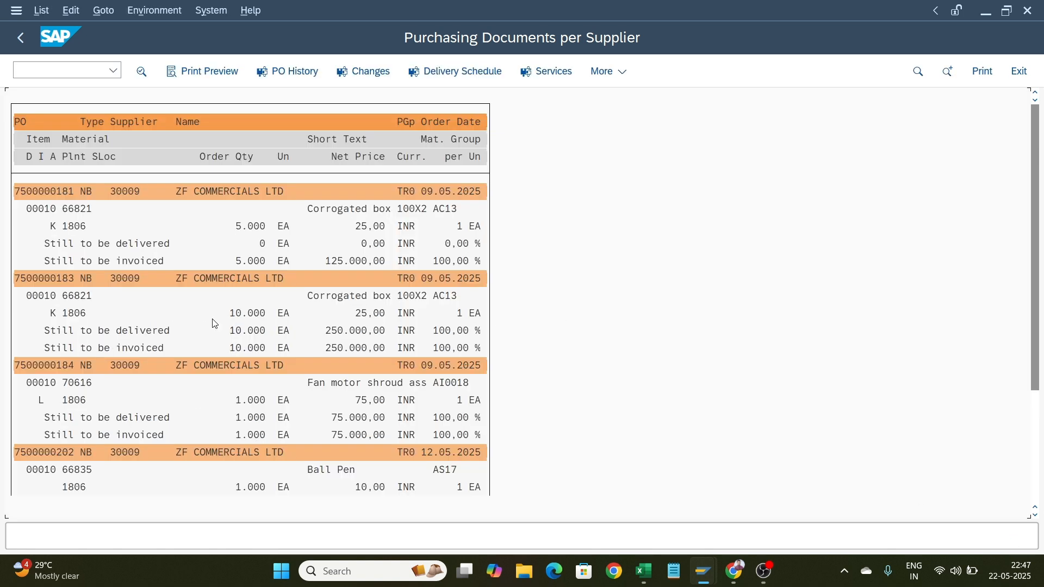
Browse the supplier's purchase orders and return to the main menu
{"action": "scroll", "coordinate": [213, 324], "scroll_direction": "down", "scroll_amount": 4}
{"action": "scroll", "coordinate": [214, 324], "scroll_direction": "up", "scroll_amount": 2}
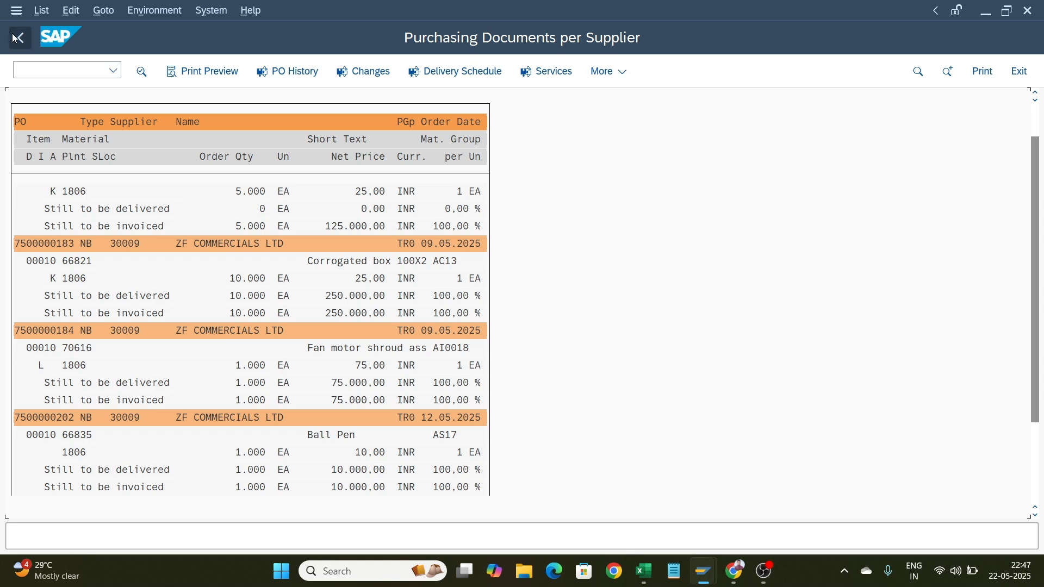
{"action": "left_click", "coordinate": [17, 38]}
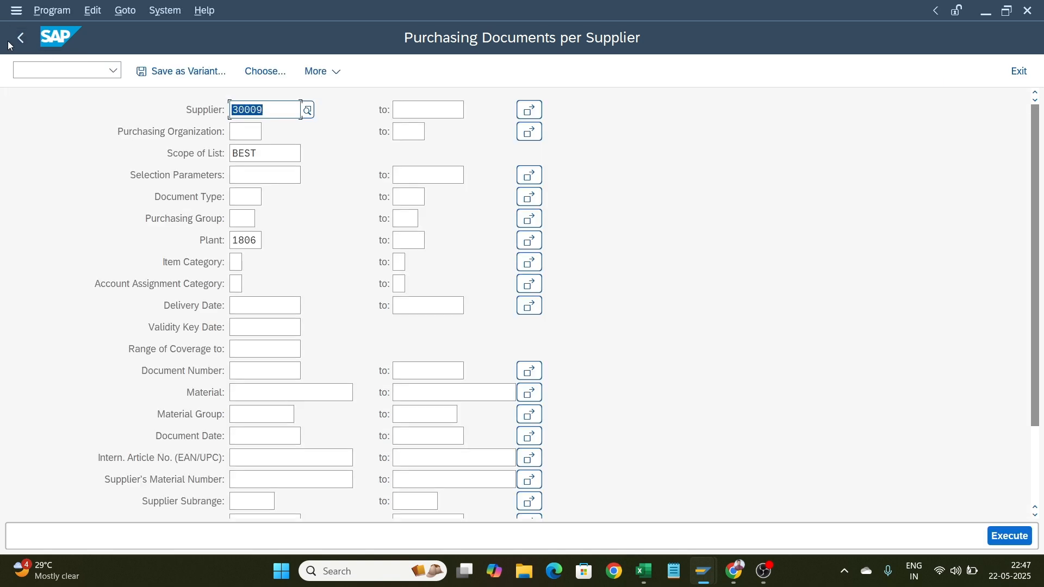
{"action": "left_click", "coordinate": [16, 39]}
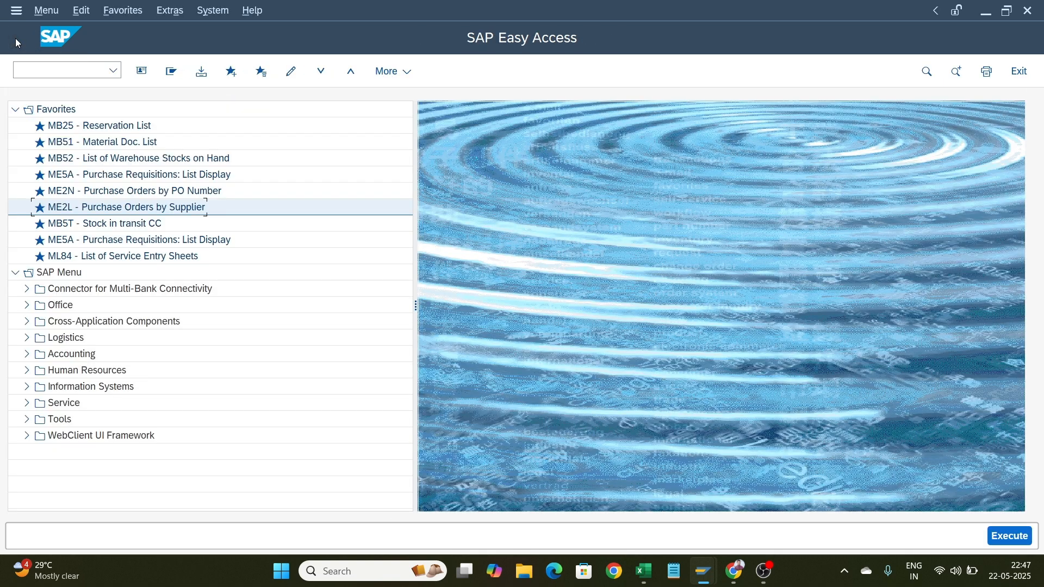
Open ME2N Purchase Orders by PO Number from favorites and search the material help by supplier material number v50
{"action": "double_click", "coordinate": [107, 193]}
{"action": "scroll", "coordinate": [268, 364], "scroll_direction": "down", "scroll_amount": 1}
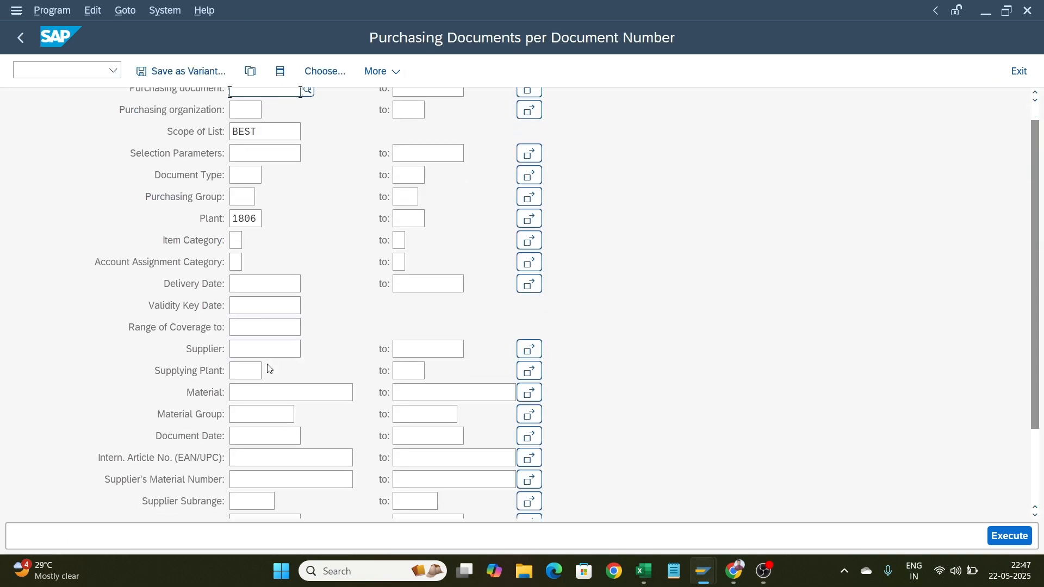
{"action": "left_click", "coordinate": [266, 394]}
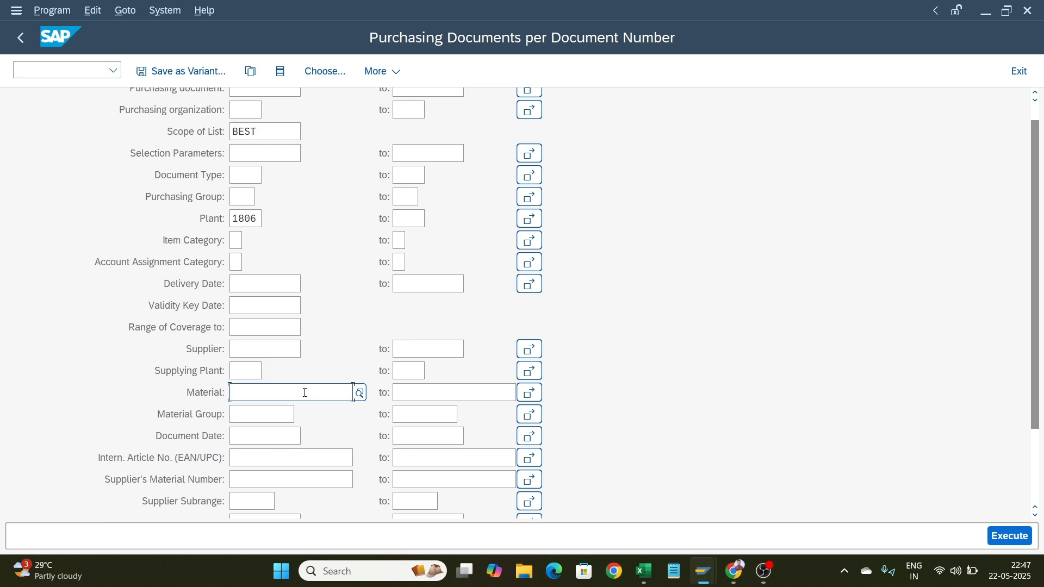
{"action": "key", "text": "F4"}
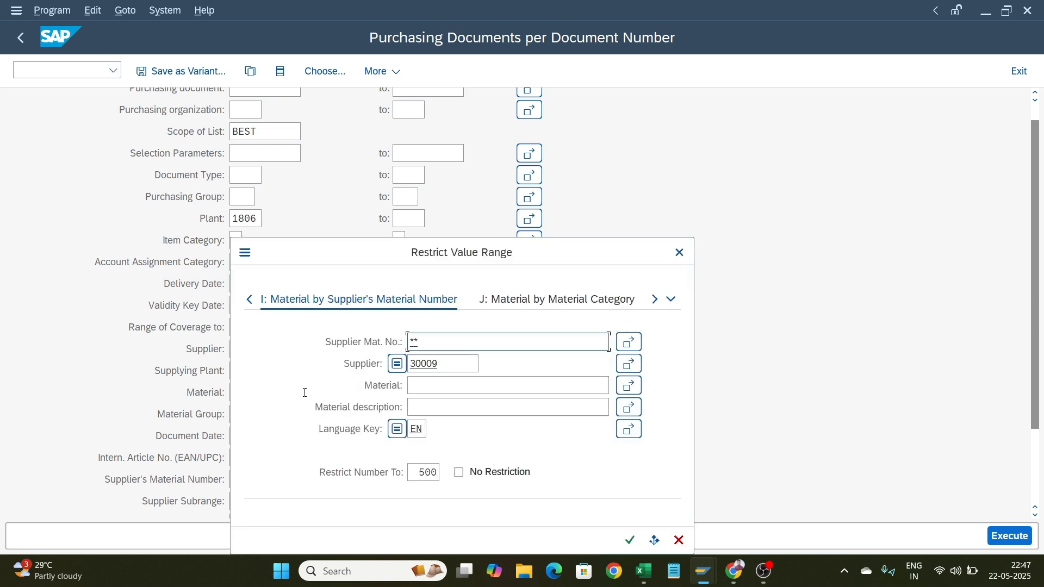
{"action": "type", "text": "v50"}
{"action": "key", "text": "Return"}
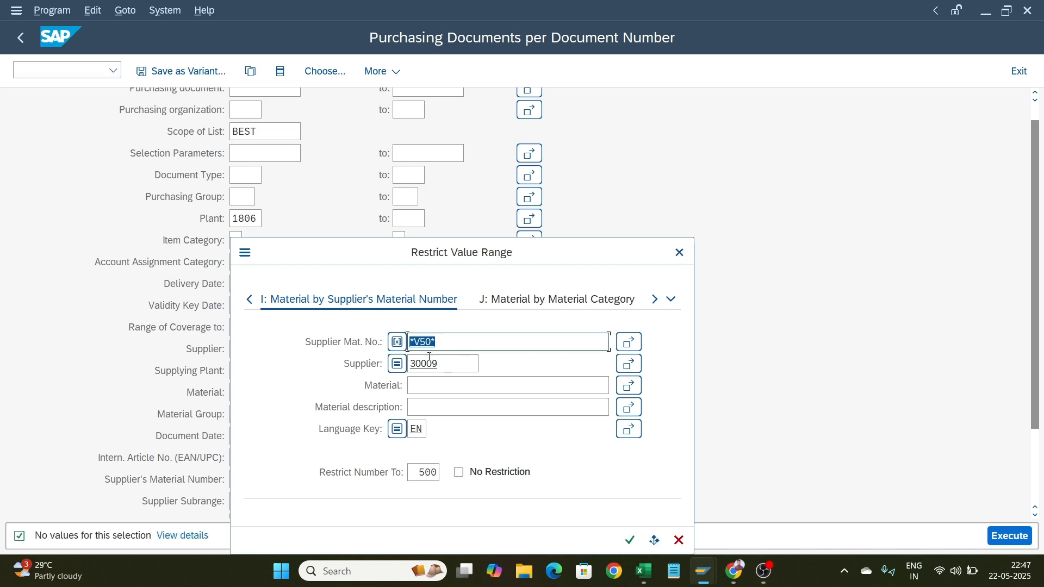
Search the material help for materials matching *V50* and then *V10*
{"action": "key", "text": "Delete"}
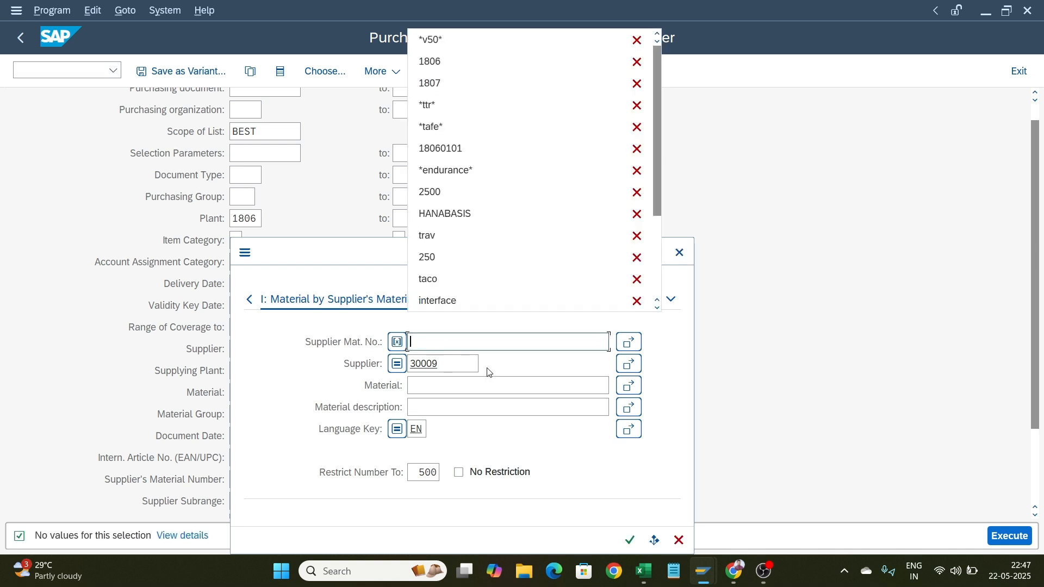
{"action": "left_click", "coordinate": [462, 389]}
{"action": "type", "text": "**"}
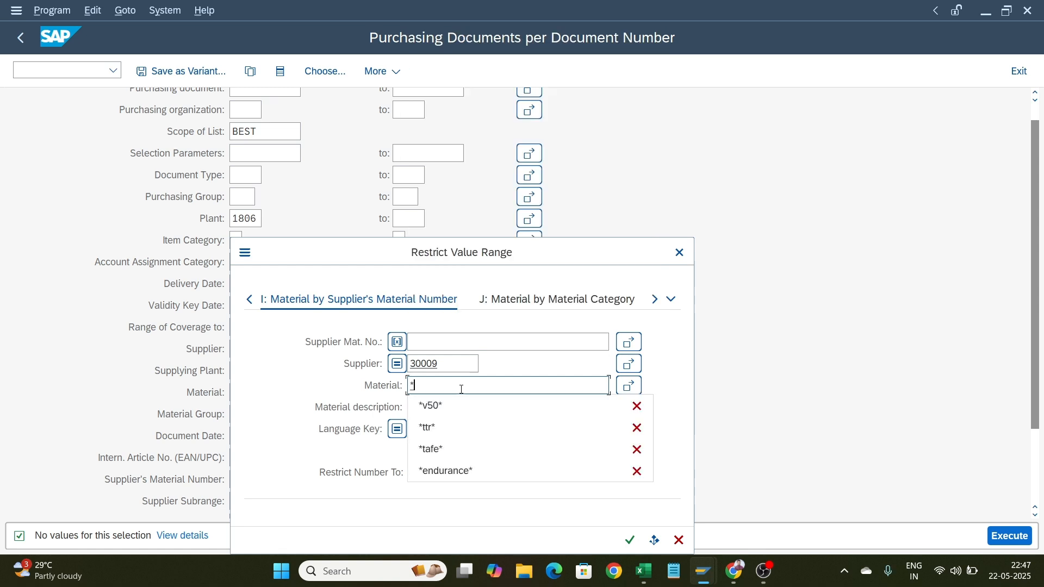
{"action": "type", "text": "V50"}
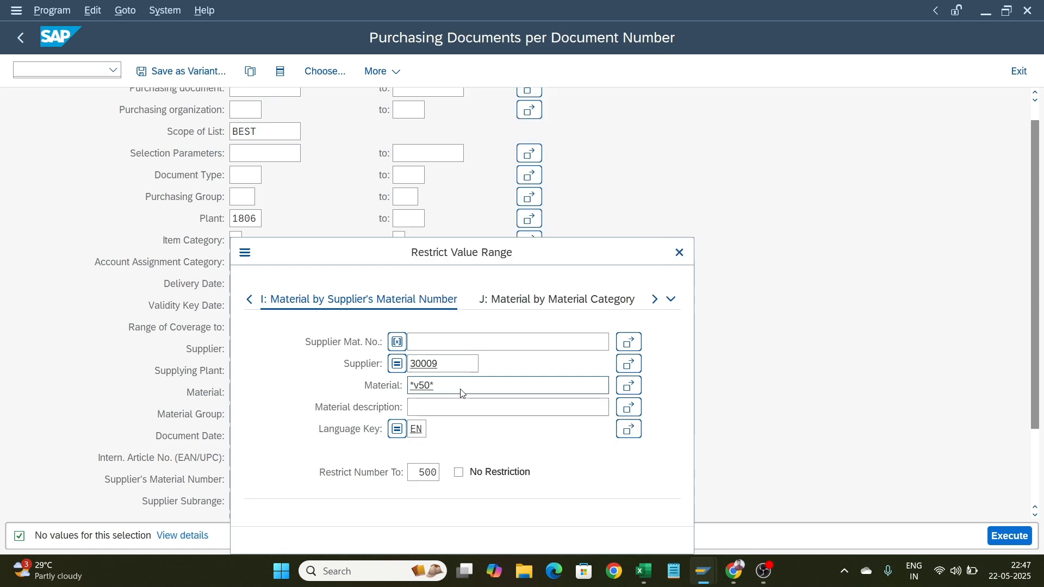
{"action": "key", "text": "Return"}
{"action": "left_click", "coordinate": [430, 382]}
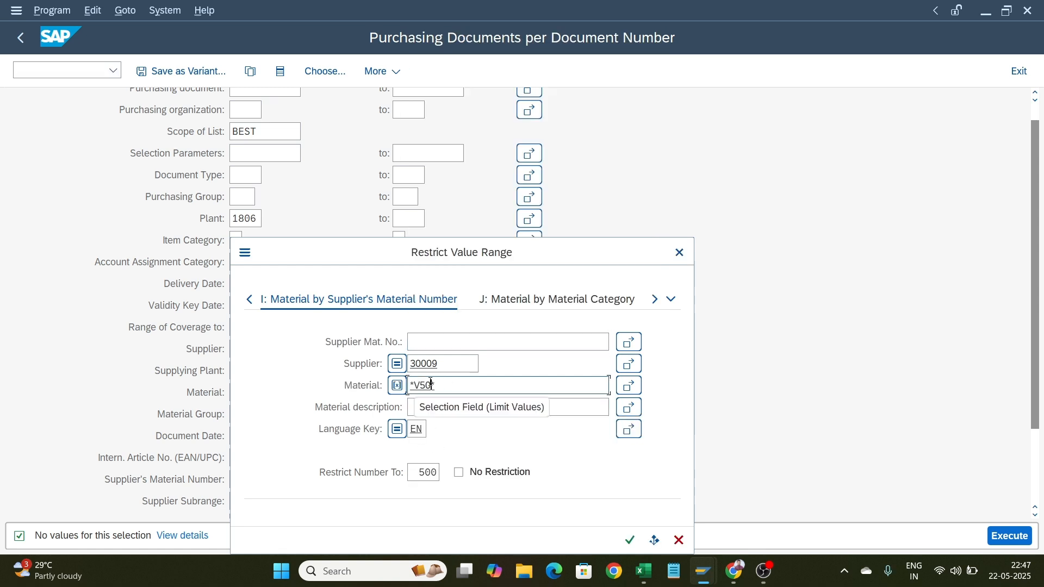
{"action": "key", "text": "BackSpace"}
{"action": "key", "text": "BackSpace"}
{"action": "type", "text": "10"}
{"action": "key", "text": "Return"}
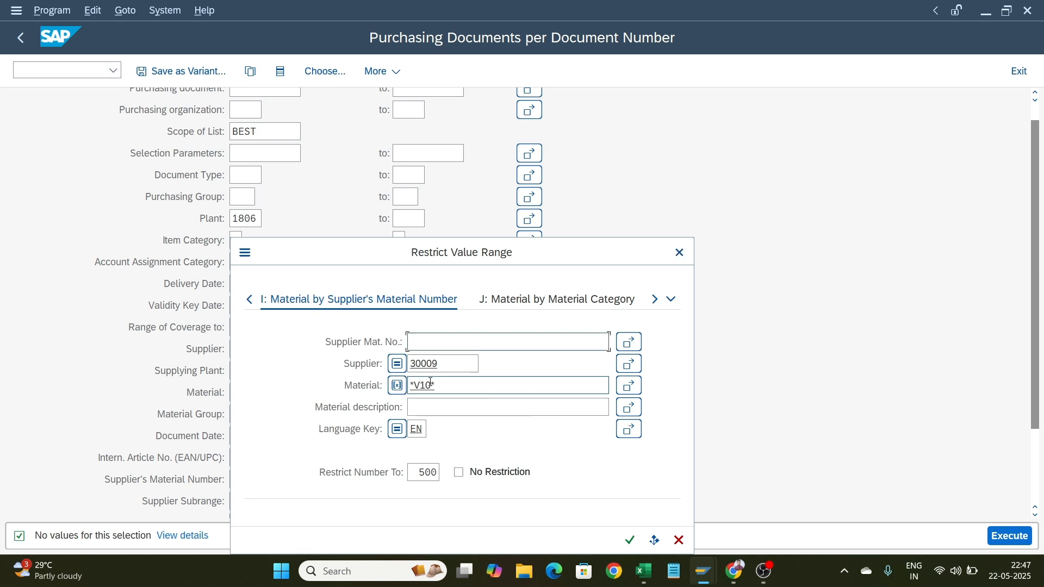
{"action": "left_click", "coordinate": [631, 541]}
Clear the material criterion and search the help by material description *V20*
{"action": "double_click", "coordinate": [490, 383]}
{"action": "key", "text": "BackSpace"}
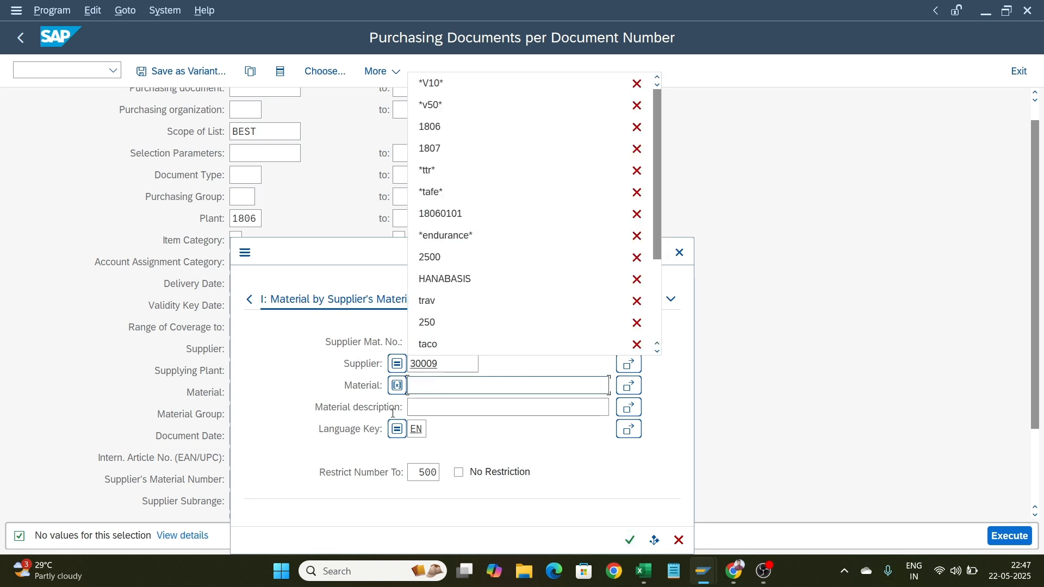
{"action": "left_click", "coordinate": [418, 408]}
{"action": "type", "text": "**"}
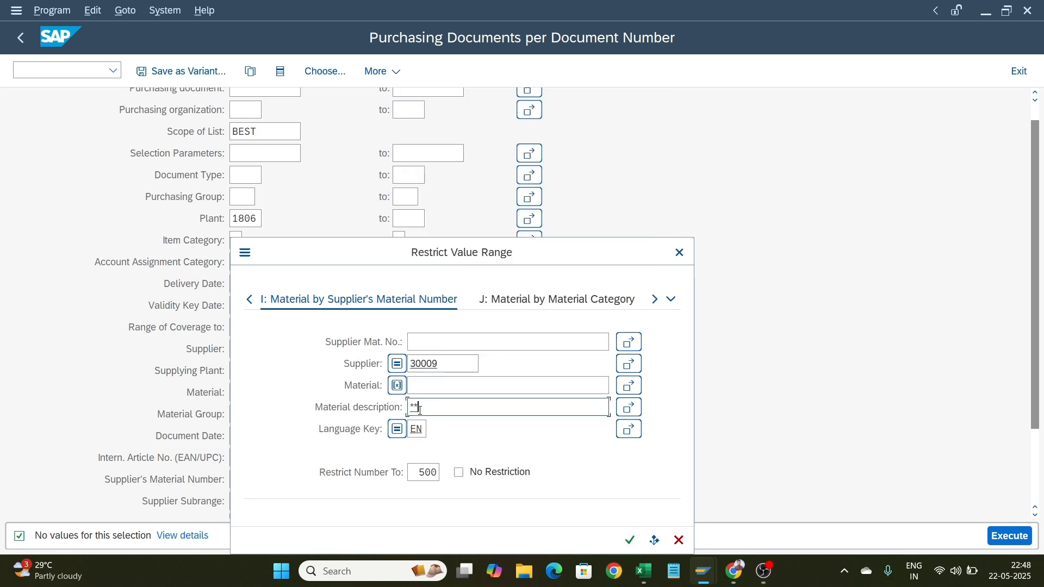
{"action": "key", "text": "BackSpace"}
{"action": "type", "text": "V20"}
{"action": "key", "text": "Return"}
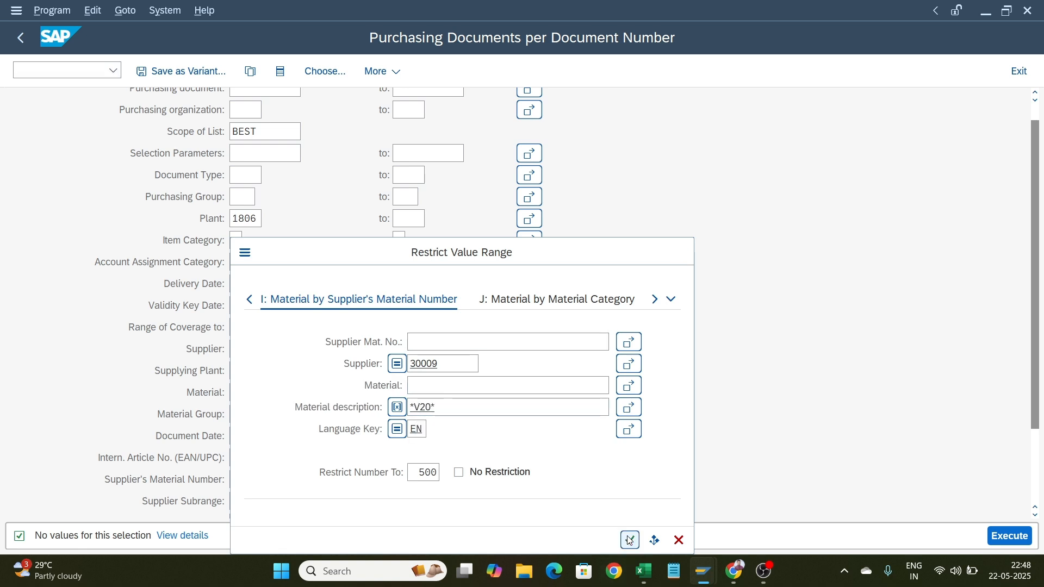
Switch the search help to Material Number/Material Description, list all materials with *, and close the list
{"action": "left_click", "coordinate": [672, 300]}
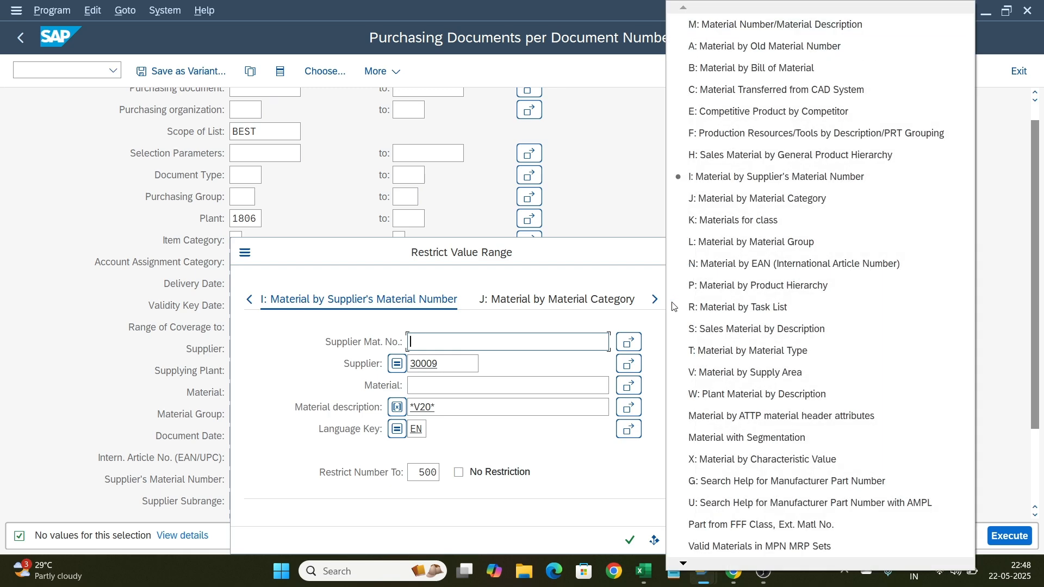
{"action": "left_click", "coordinate": [831, 24]}
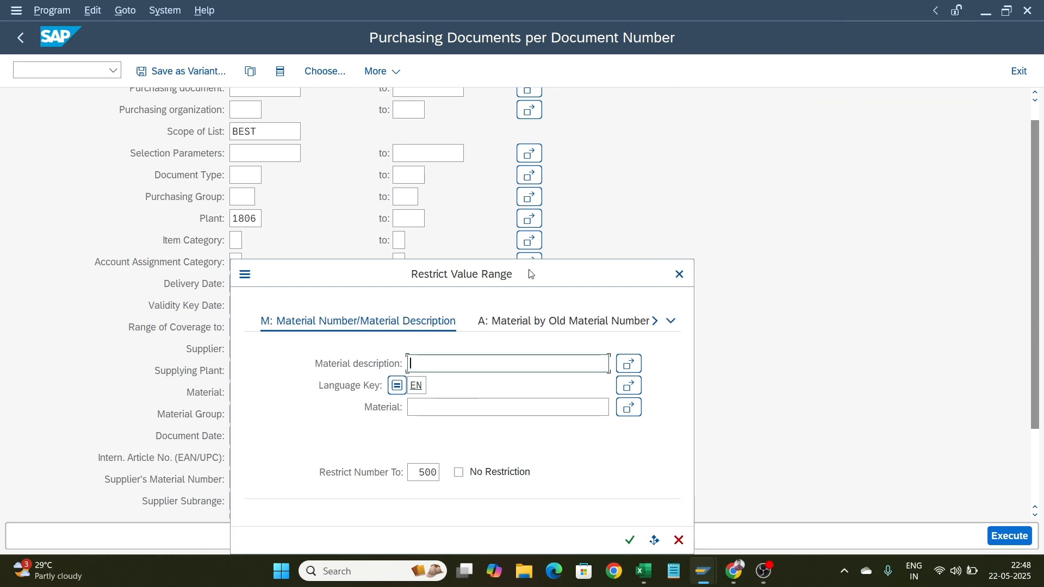
{"action": "type", "text": "*"}
{"action": "key", "text": "Return"}
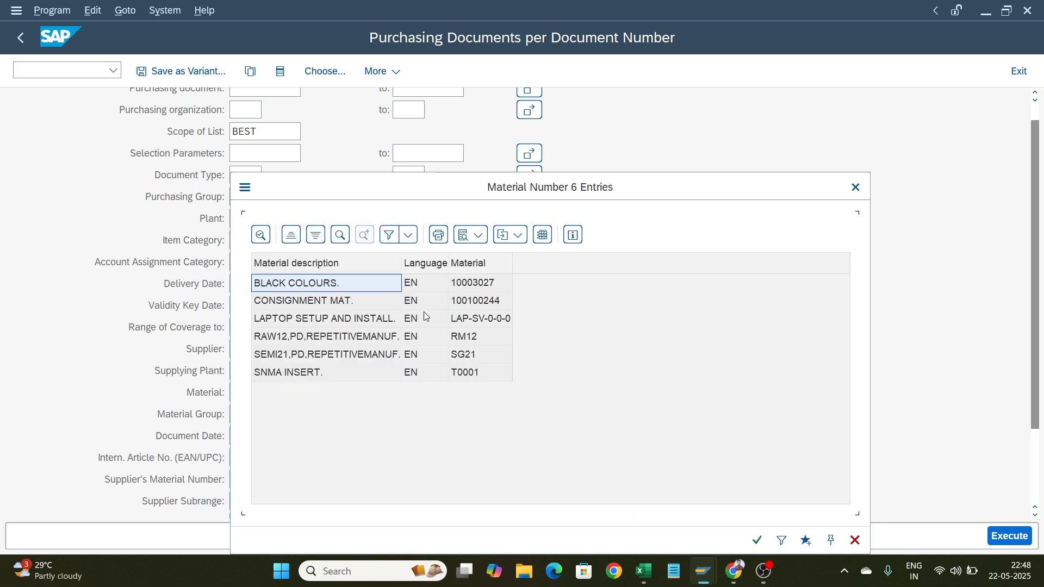
{"action": "left_click", "coordinate": [853, 188]}
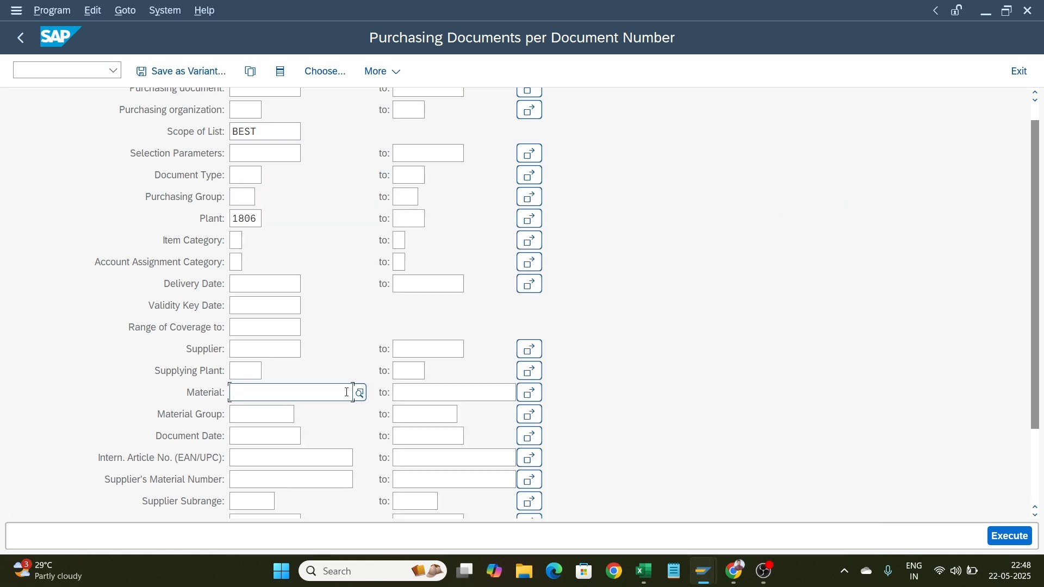
Search materials by description v20, pick RFMS V20, and execute the report
{"action": "left_click", "coordinate": [359, 393]}
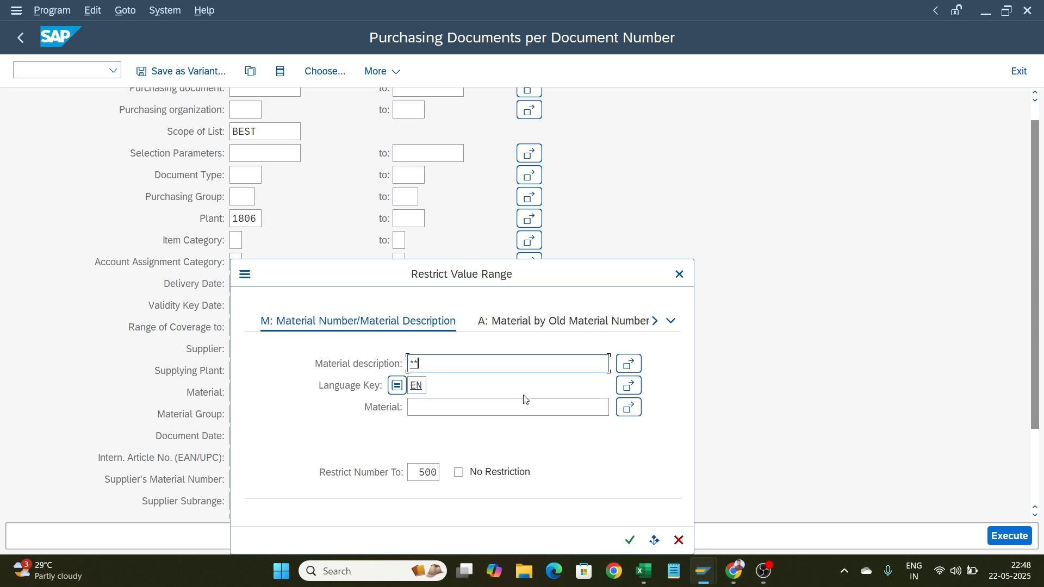
{"action": "type", "text": "v20"}
{"action": "key", "text": "Return"}
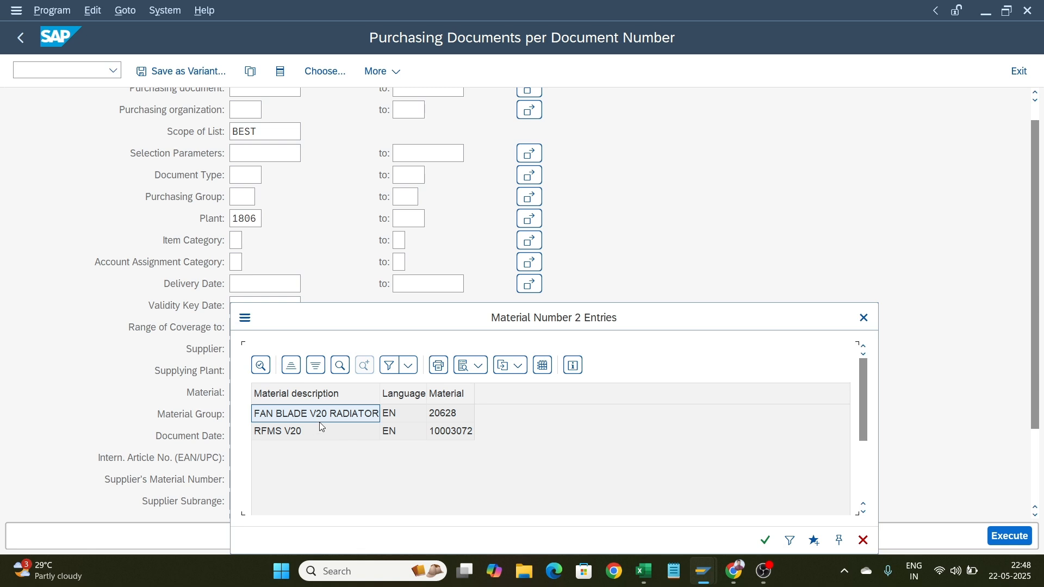
{"action": "double_click", "coordinate": [308, 434]}
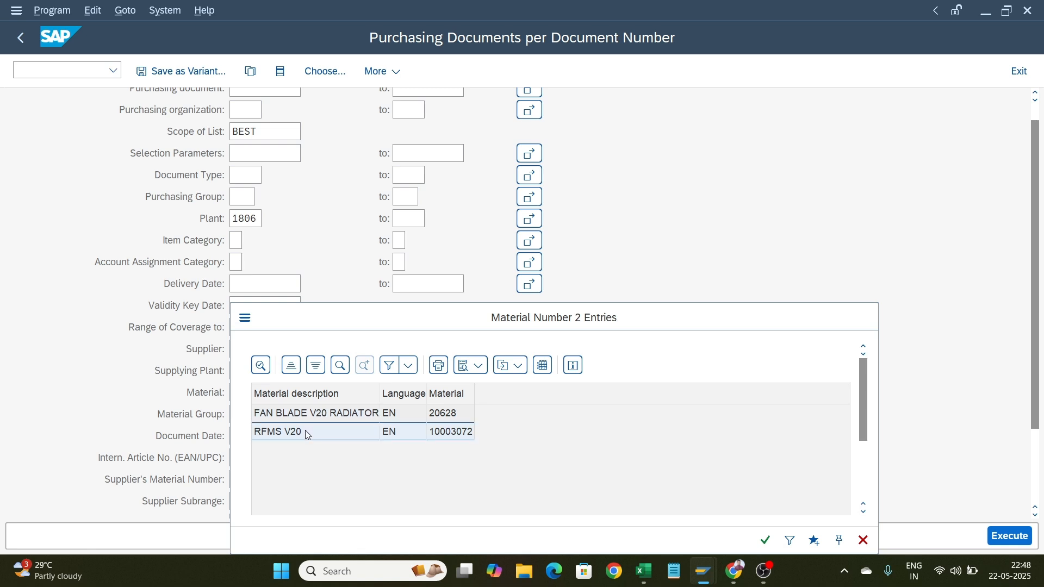
{"action": "left_click", "coordinate": [999, 536]}
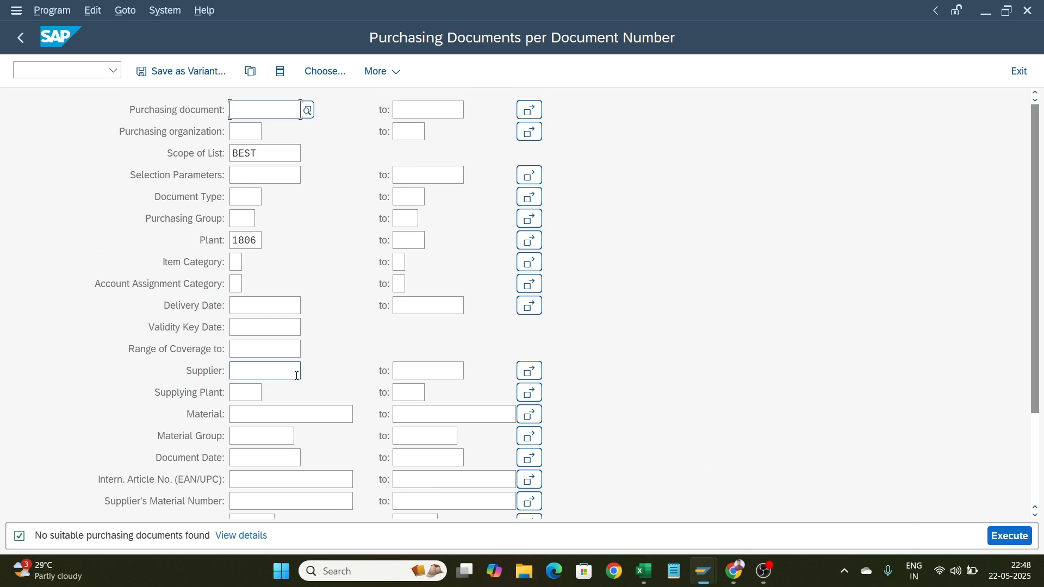
Search materials by description *blade, pick FAN BLADE V20 RADIATOR, and execute the report
{"action": "left_click", "coordinate": [277, 414]}
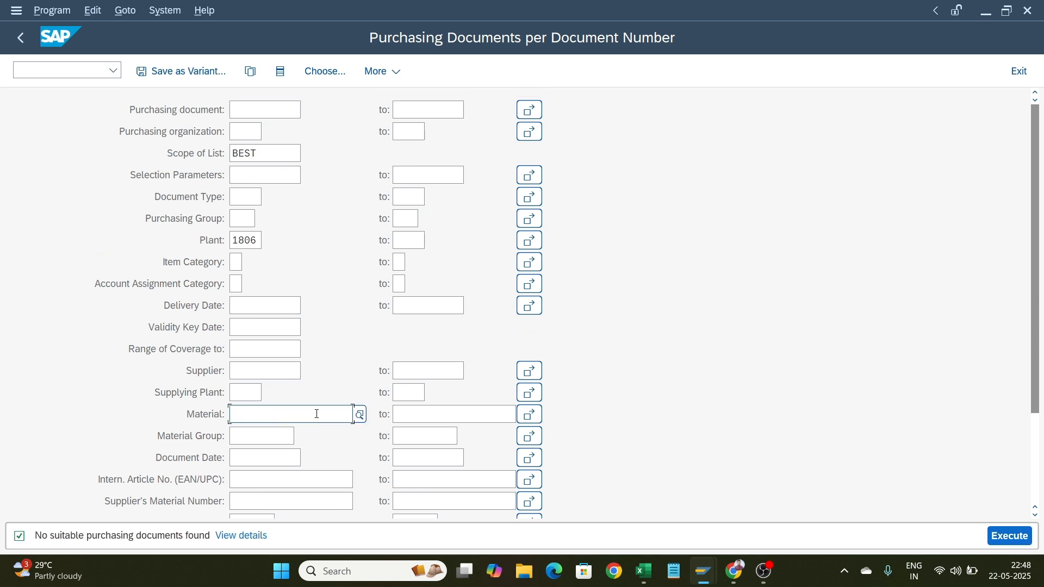
{"action": "left_click", "coordinate": [360, 414]}
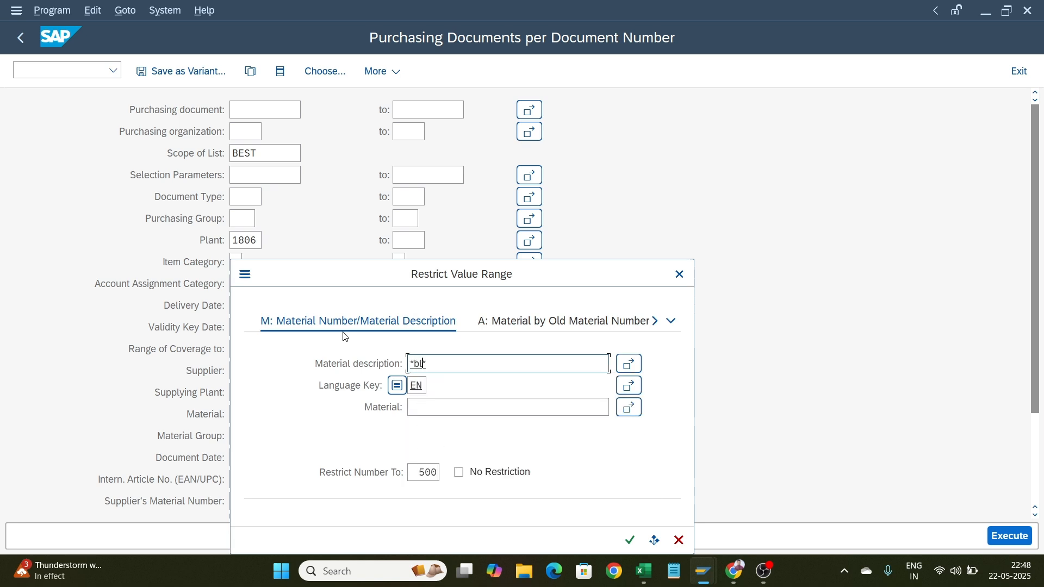
{"action": "type", "text": "ade"}
{"action": "key", "text": "Return"}
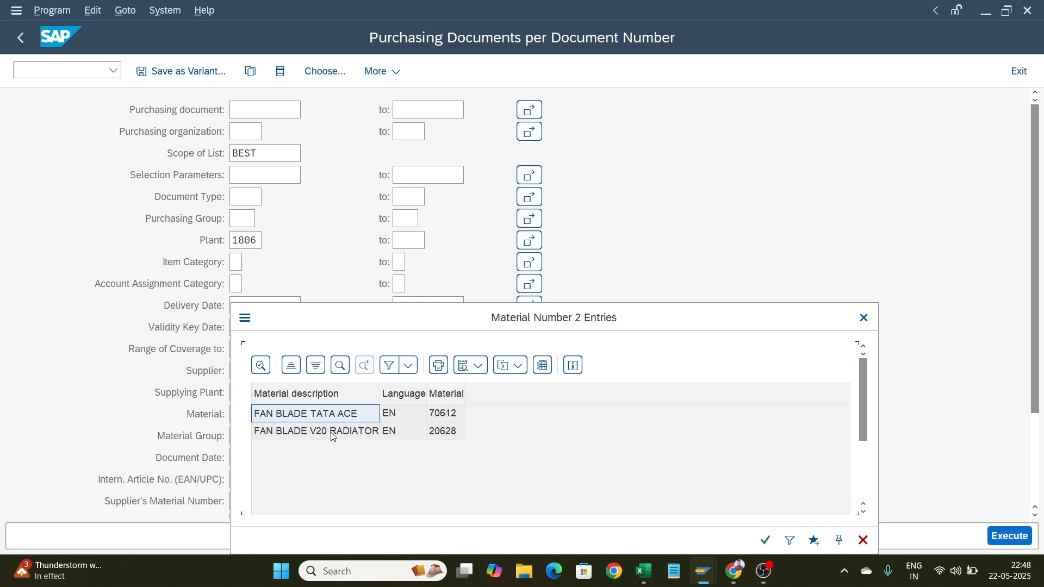
{"action": "double_click", "coordinate": [338, 423]}
{"action": "left_click", "coordinate": [1006, 535]}
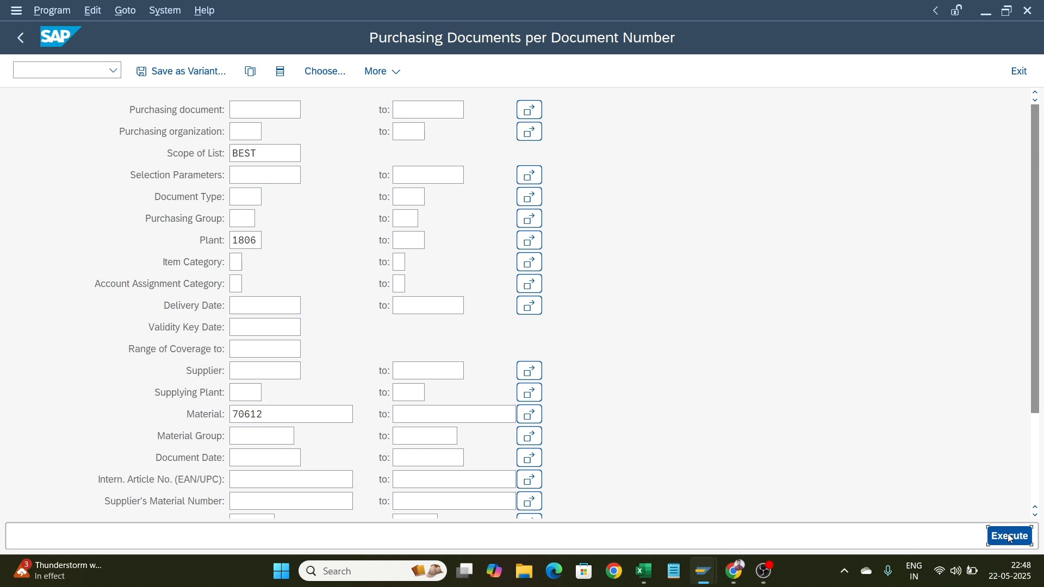
{"action": "left_click", "coordinate": [297, 413]}
{"action": "key", "text": "F4"}
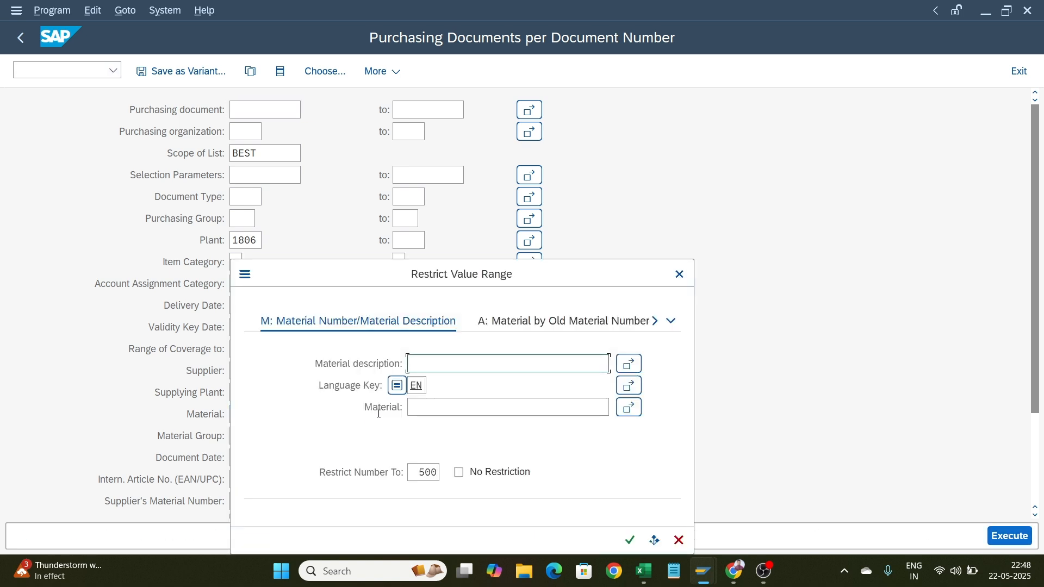
{"action": "type", "text": "**"}
{"action": "left_click", "coordinate": [680, 274]}
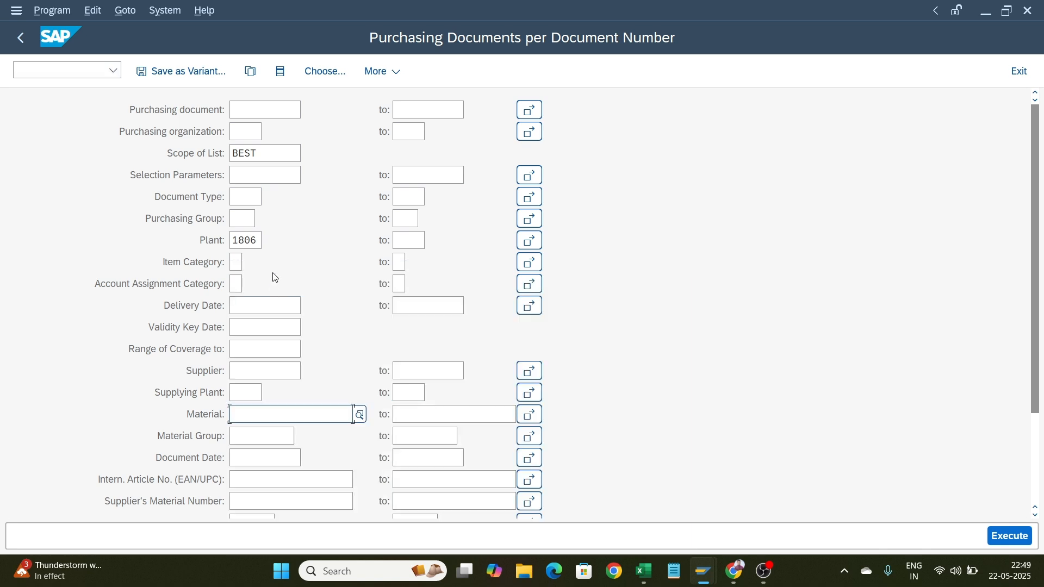
Return to the main menu, start transaction ME2N, and execute it for plant 1806
{"action": "left_click", "coordinate": [21, 41]}
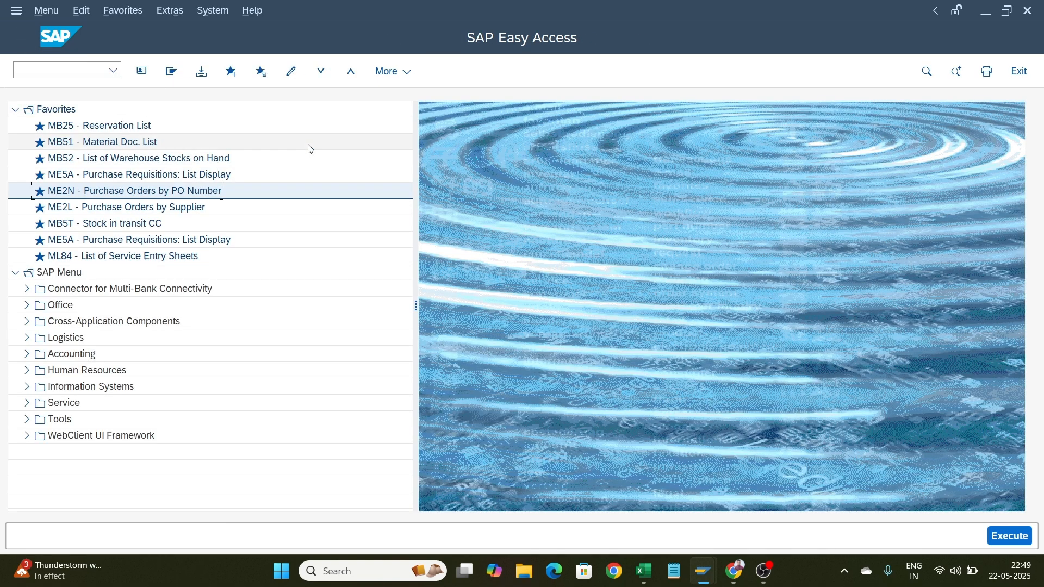
{"action": "left_click", "coordinate": [69, 70]}
{"action": "type", "text": "me"}
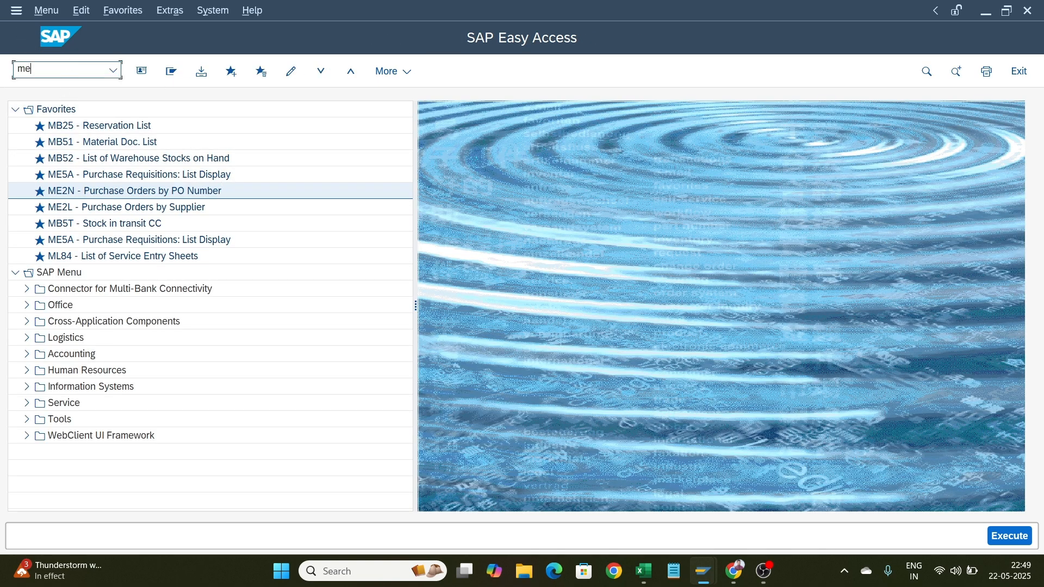
{"action": "type", "text": "2n"}
{"action": "key", "text": "Return"}
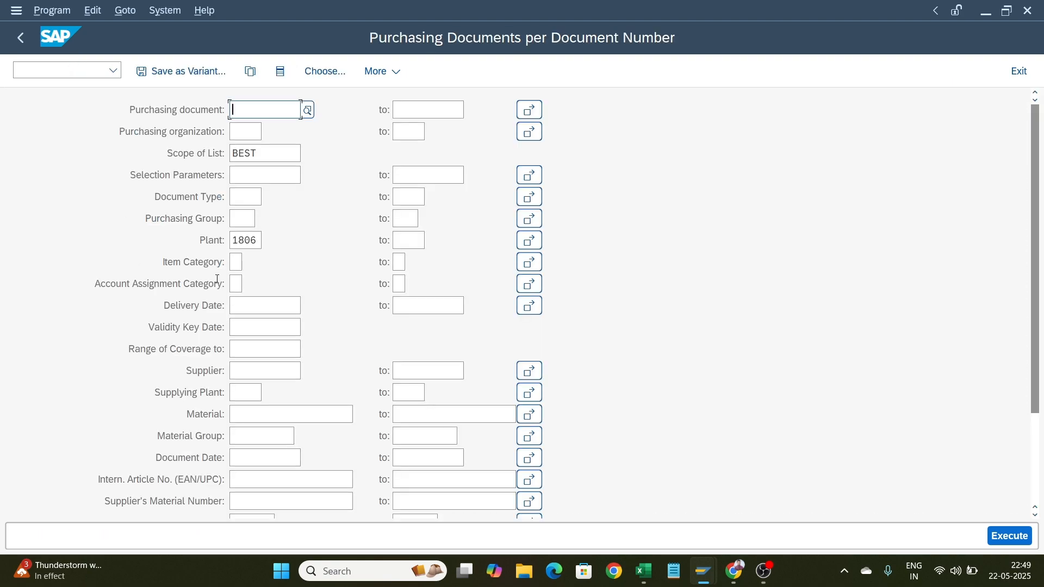
{"action": "left_click", "coordinate": [1016, 544]}
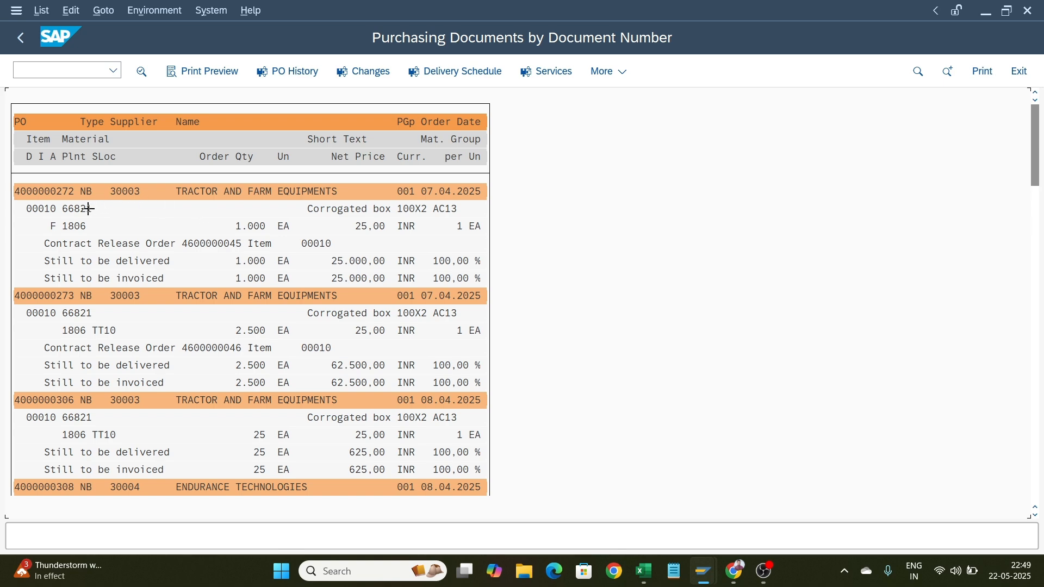
Copy material number 66821 from the first purchase order item and go back to the main menu
{"action": "left_click_drag", "start_coordinate": [93, 209], "coordinate": [60, 212]}
{"action": "key", "text": "ctrl+c"}
{"action": "key", "text": "F3"}
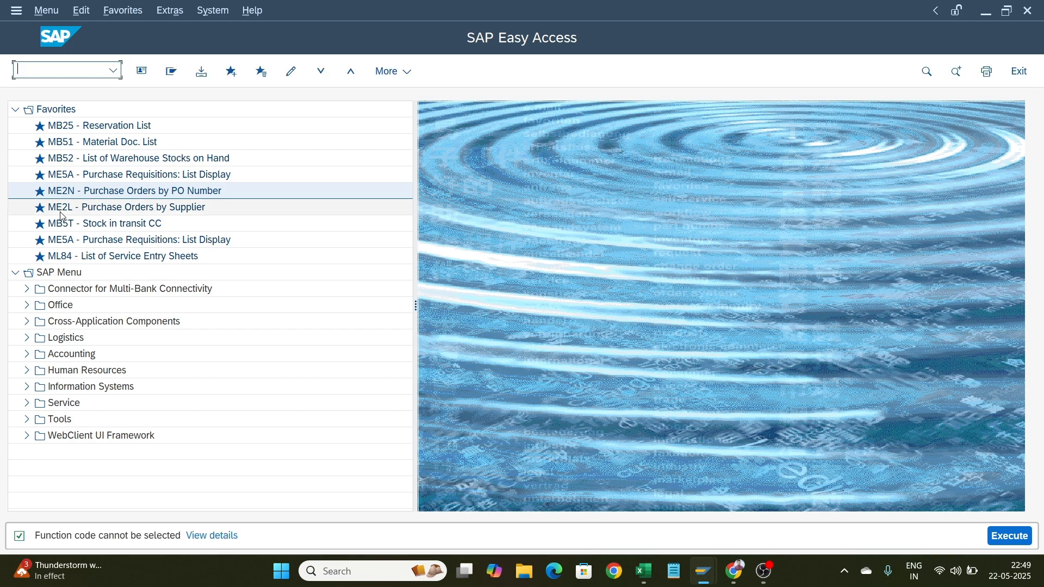
Start ME2N again, set the material to 66821, and execute the report
{"action": "type", "text": "me2n"}
{"action": "key", "text": "Return"}
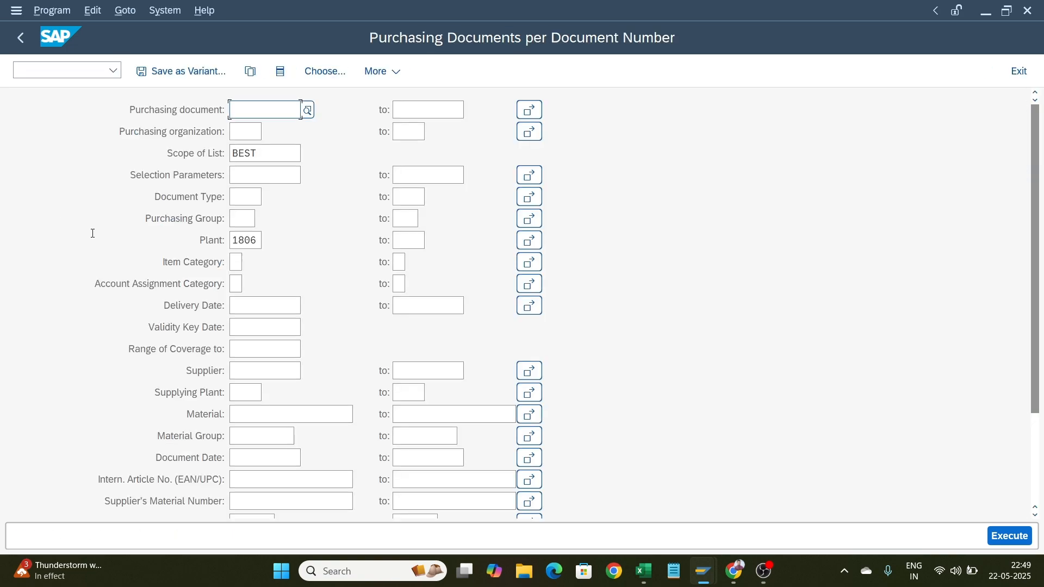
{"action": "left_click", "coordinate": [307, 417]}
{"action": "type", "text": "66821"}
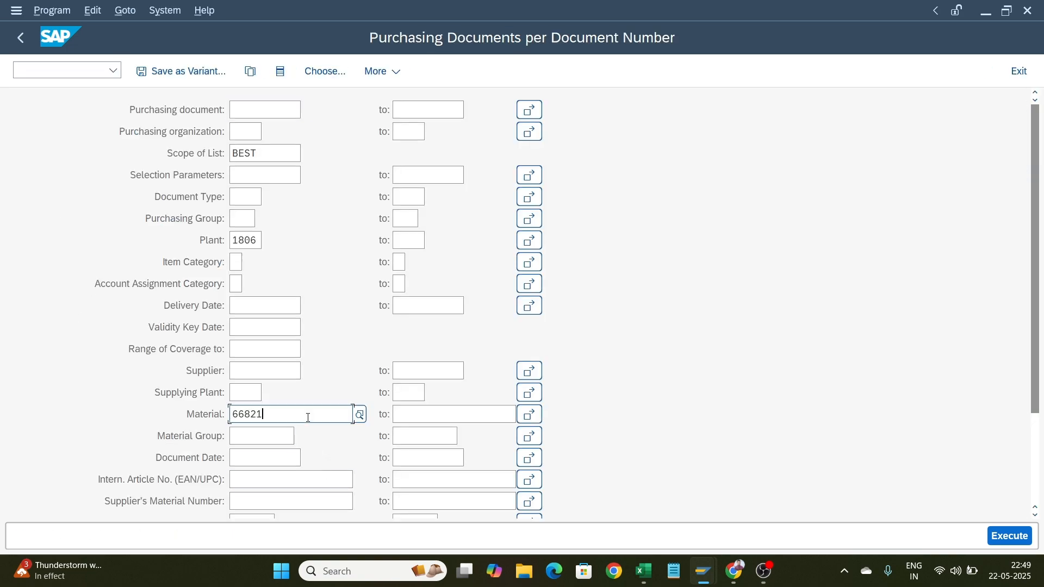
{"action": "left_click", "coordinate": [1005, 536]}
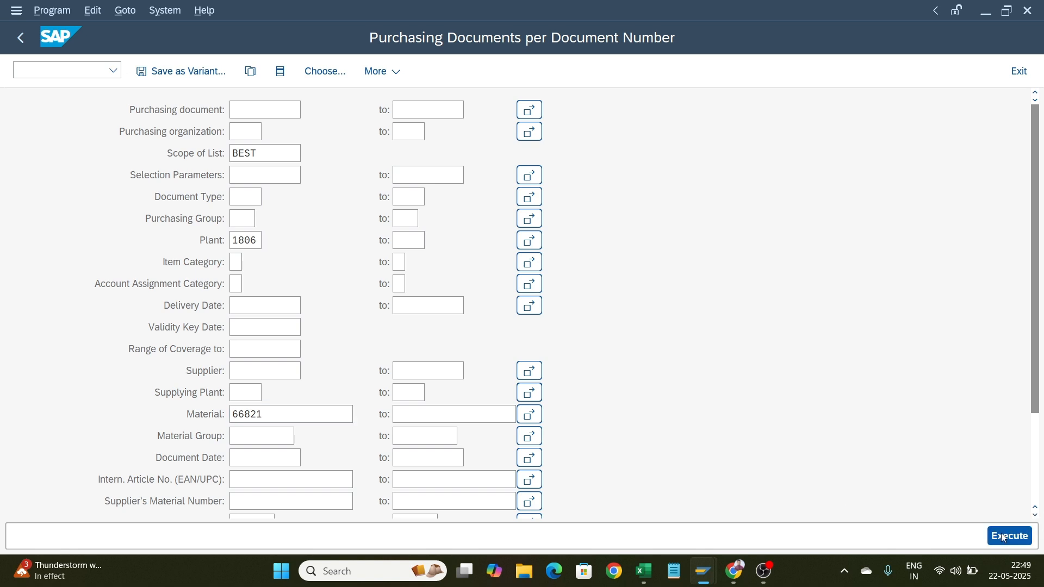
Scroll through the purchase orders listed for material 66821
{"action": "scroll", "coordinate": [223, 348], "scroll_direction": "down", "scroll_amount": 2}
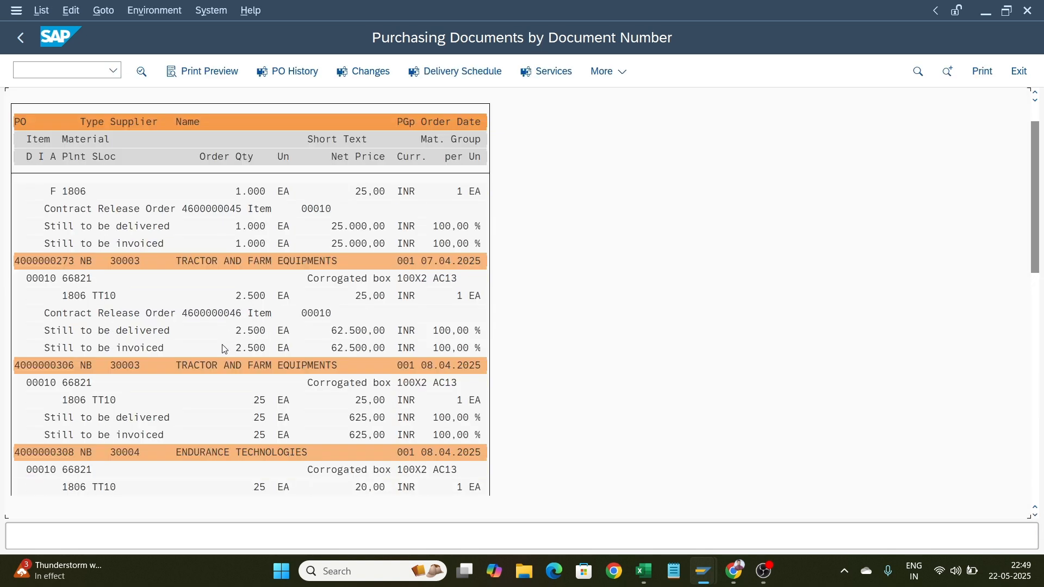
{"action": "scroll", "coordinate": [136, 319], "scroll_direction": "up", "scroll_amount": 2}
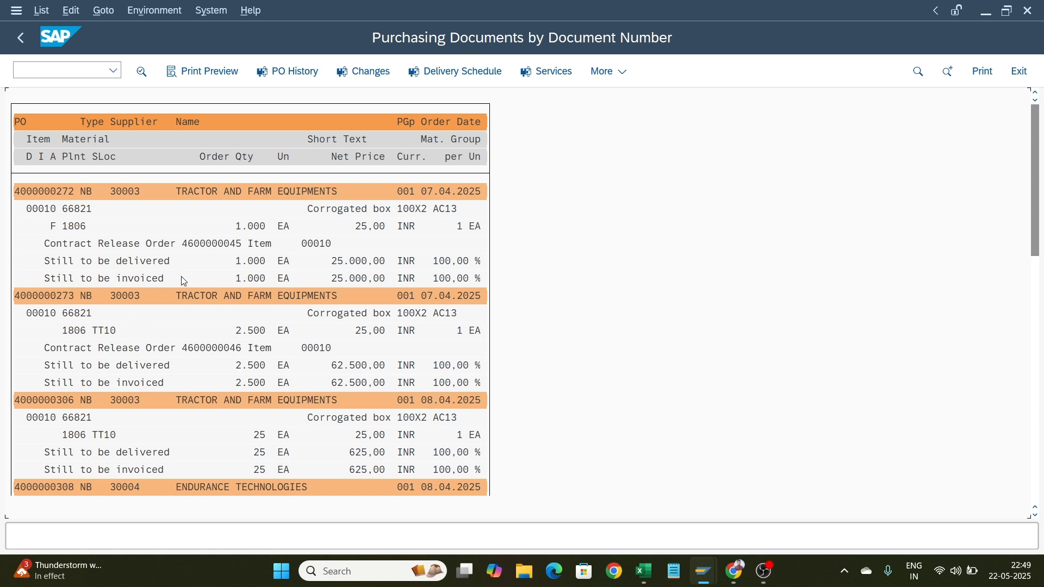
{"action": "scroll", "coordinate": [175, 328], "scroll_direction": "down", "scroll_amount": 1}
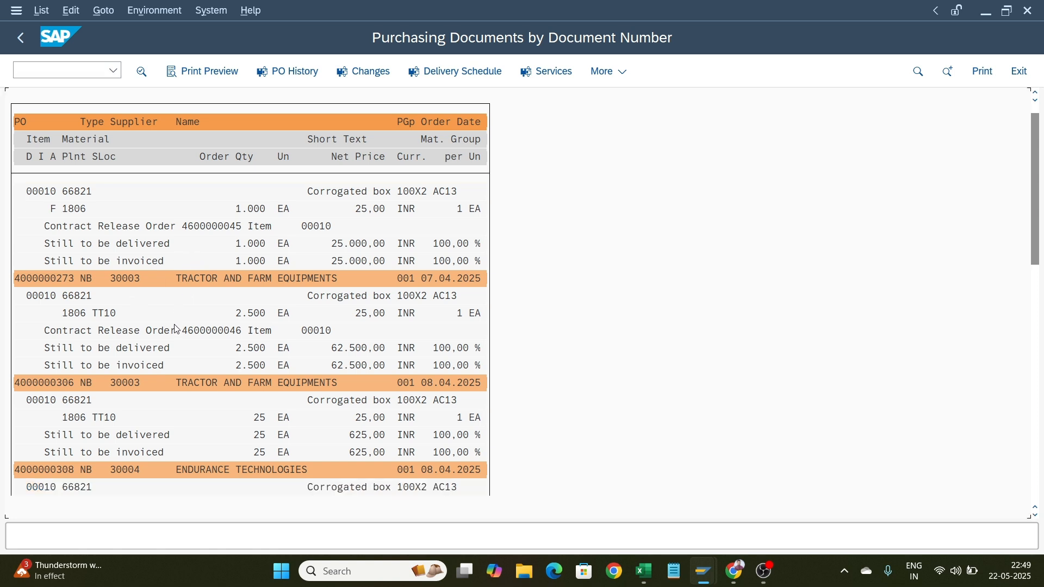
{"action": "scroll", "coordinate": [176, 328], "scroll_direction": "down", "scroll_amount": 5}
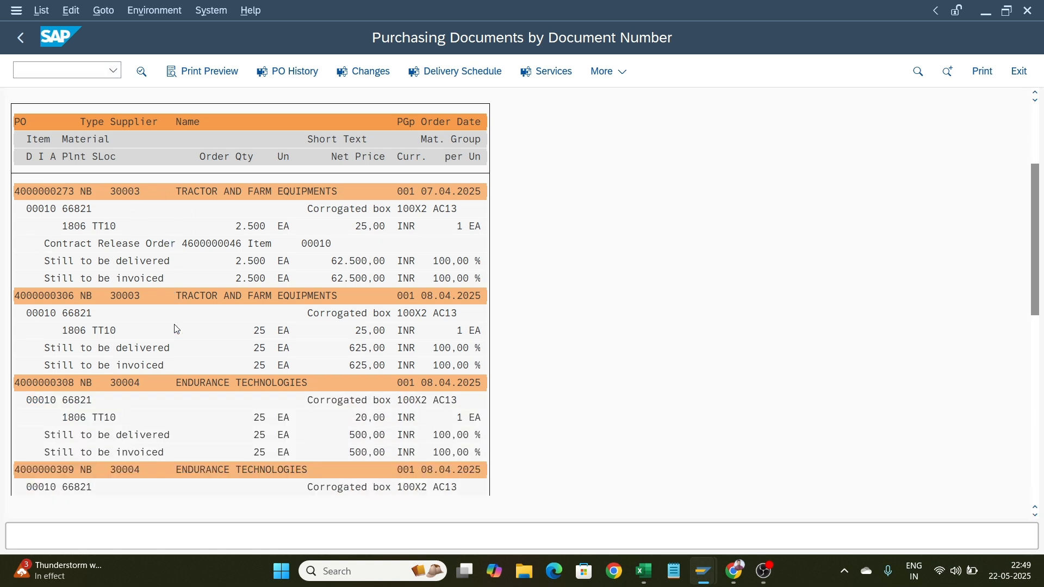
{"action": "scroll", "coordinate": [175, 329], "scroll_direction": "down", "scroll_amount": 8}
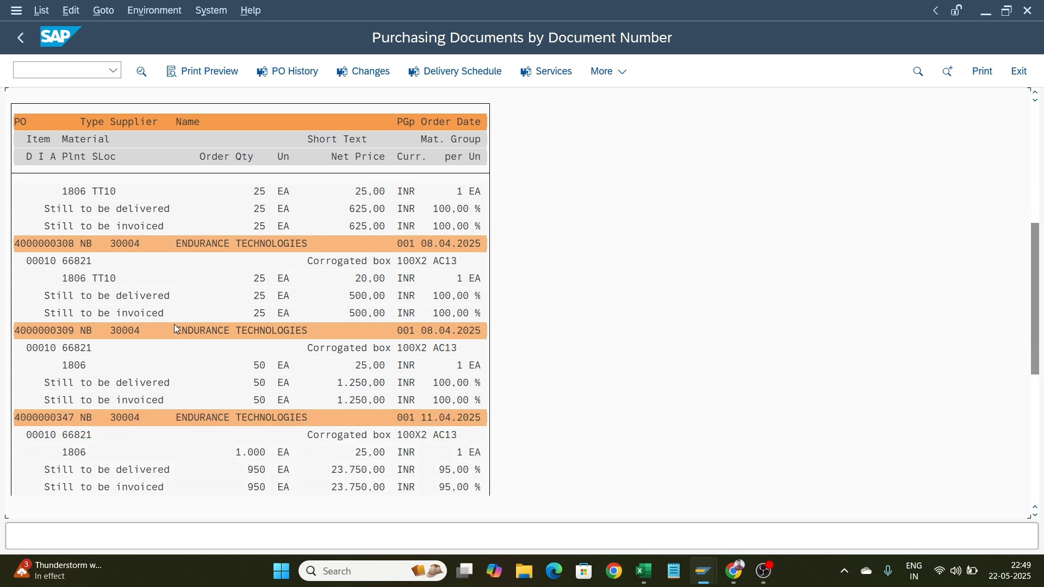
{"action": "scroll", "coordinate": [165, 305], "scroll_direction": "up", "scroll_amount": 1}
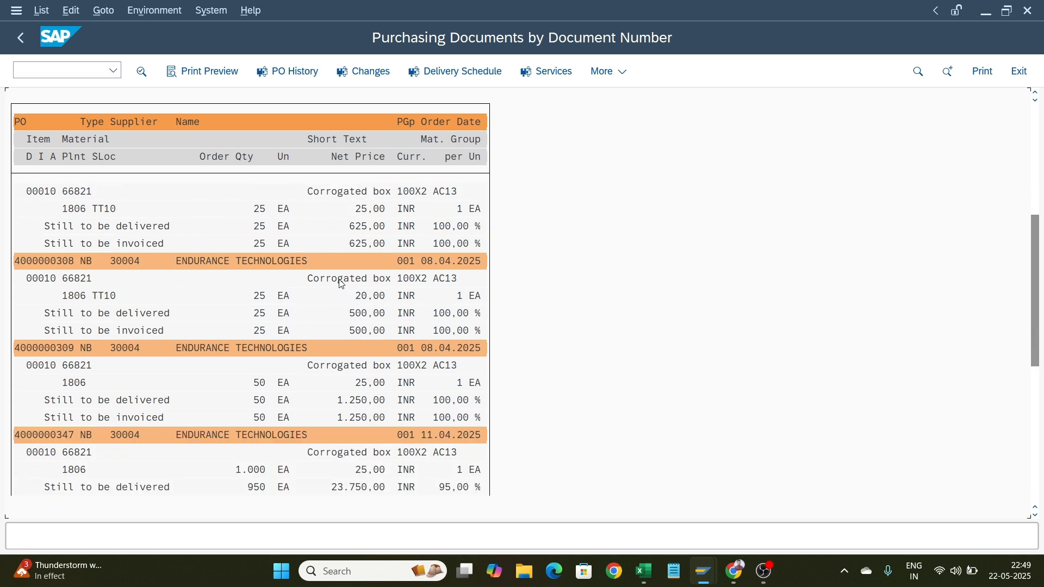
{"action": "scroll", "coordinate": [340, 280], "scroll_direction": "up", "scroll_amount": 4}
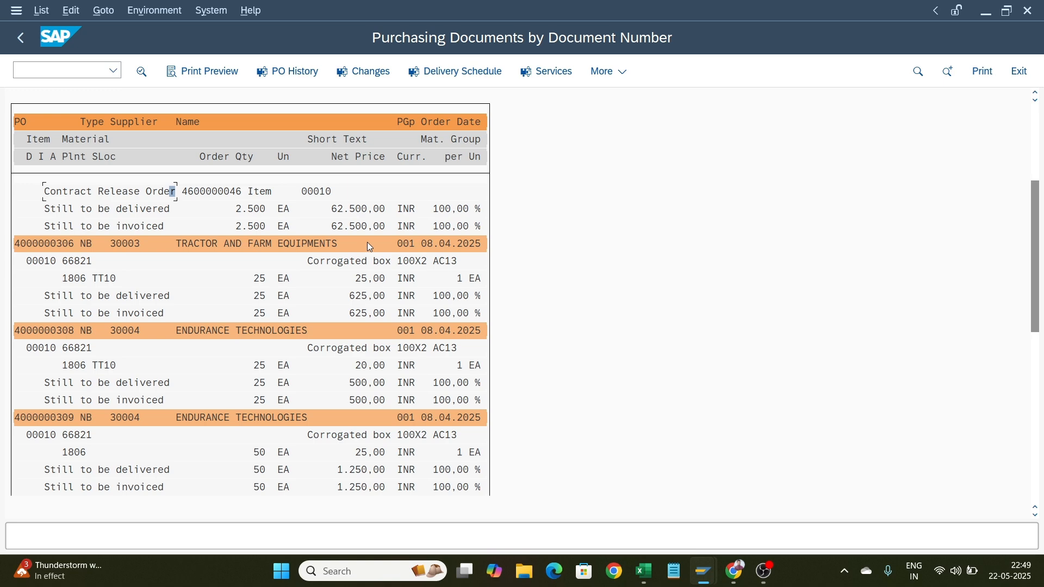
Return to the main menu and run the stock-in-transit report MB5T for receiving plant 1806
{"action": "left_click", "coordinate": [21, 39]}
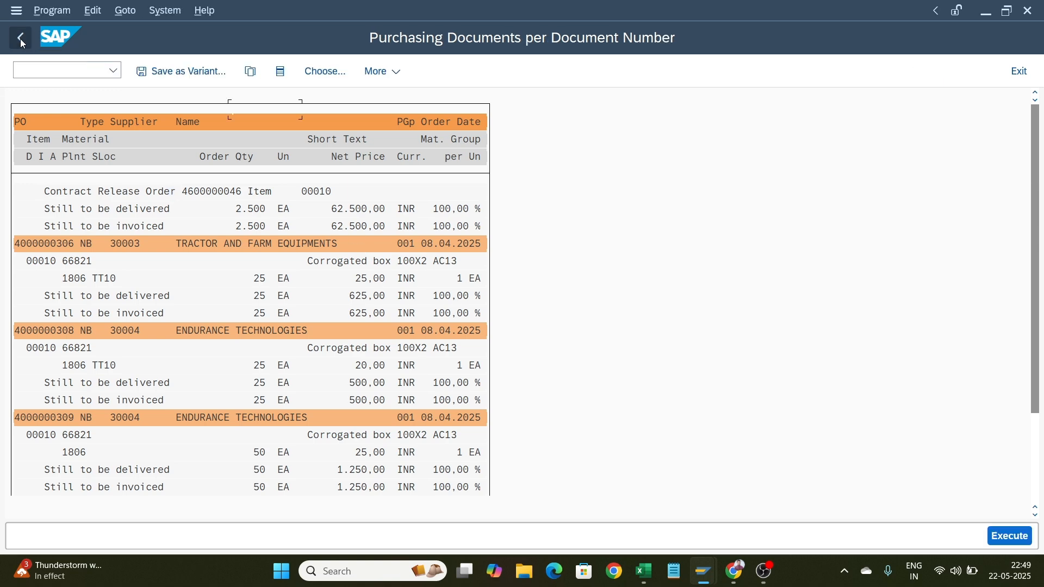
{"action": "left_click", "coordinate": [21, 39]}
{"action": "left_click", "coordinate": [21, 39]}
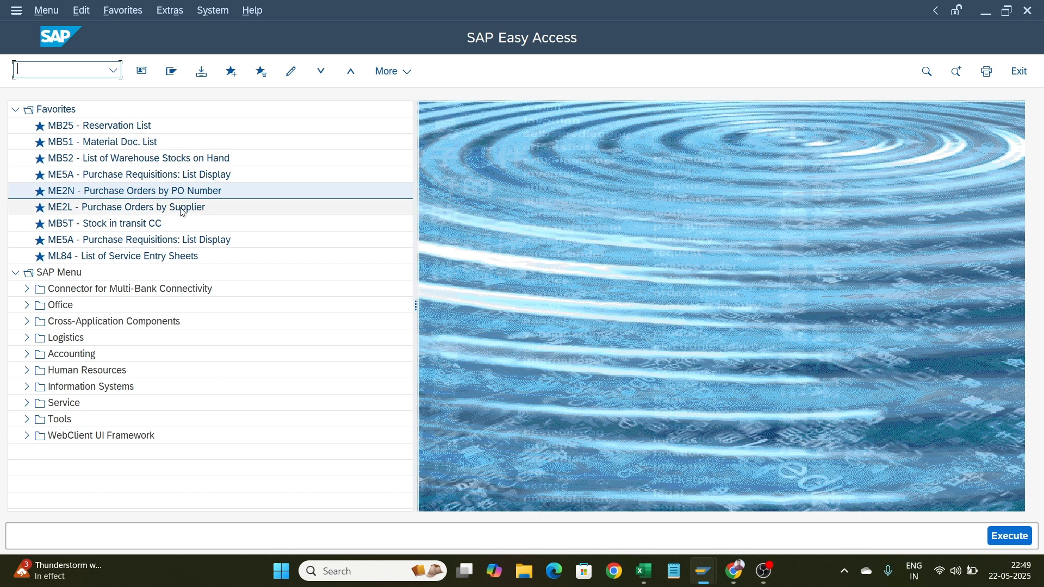
{"action": "double_click", "coordinate": [131, 225]}
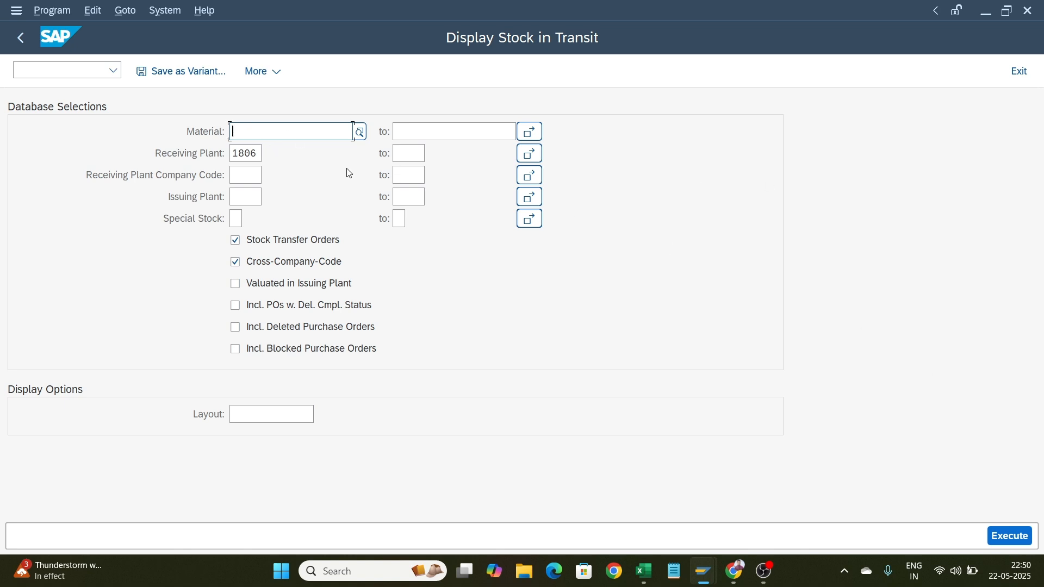
{"action": "left_click", "coordinate": [1018, 543]}
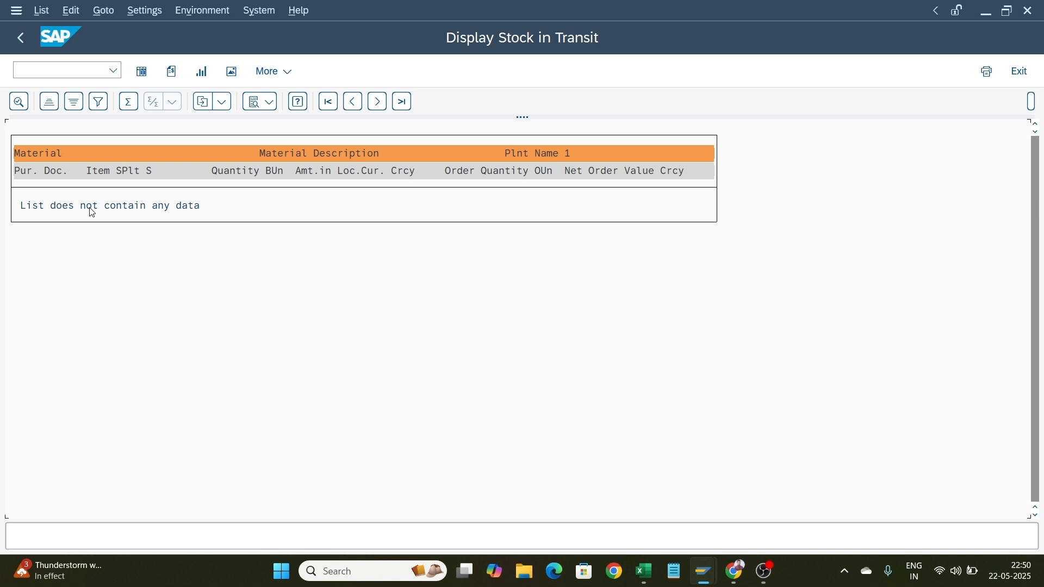
{"action": "left_click", "coordinate": [13, 44]}
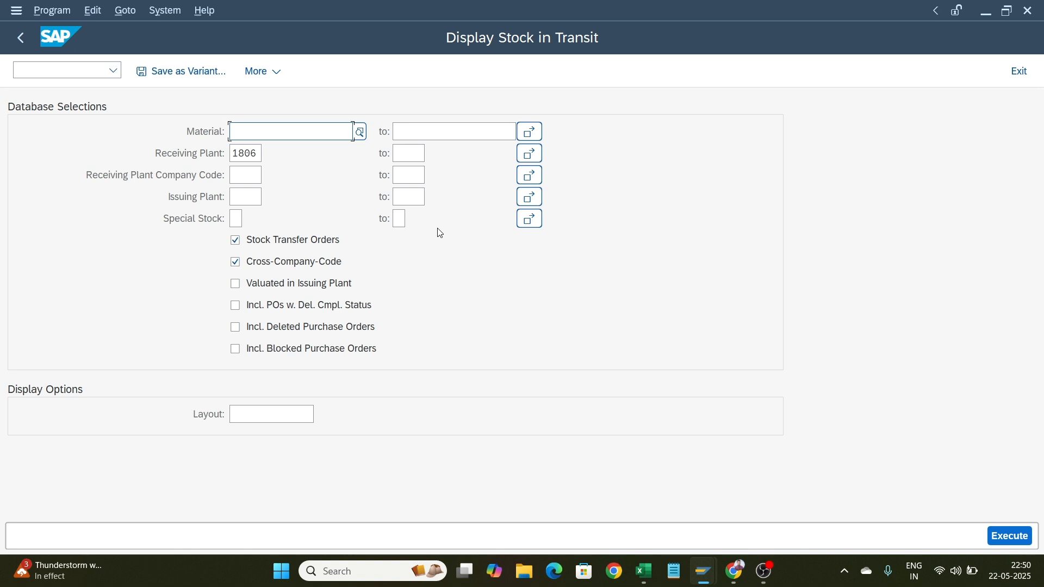
{"action": "left_click", "coordinate": [422, 152]}
{"action": "type", "text": "1807"}
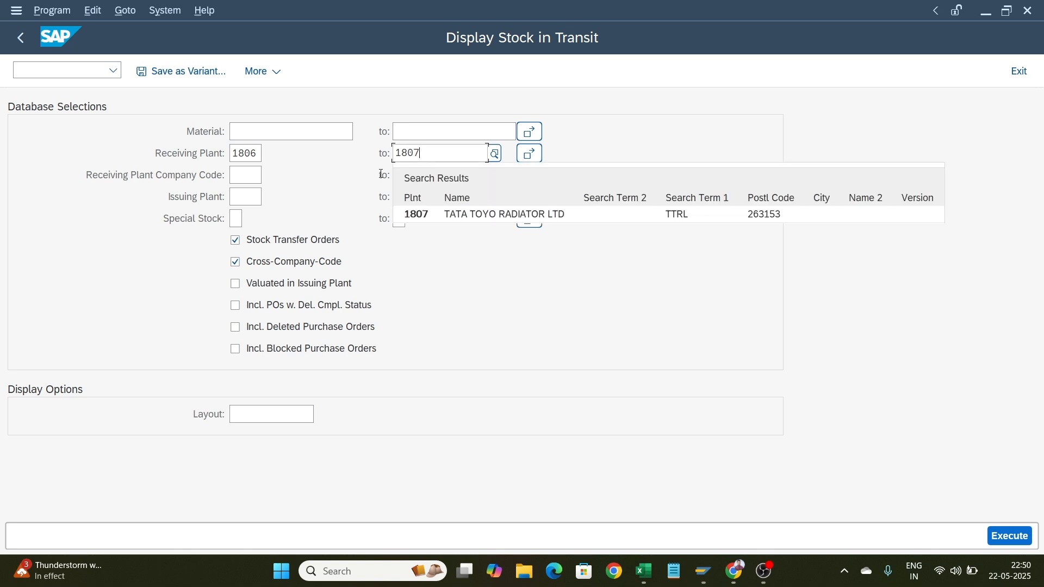
{"action": "left_click", "coordinate": [423, 218]}
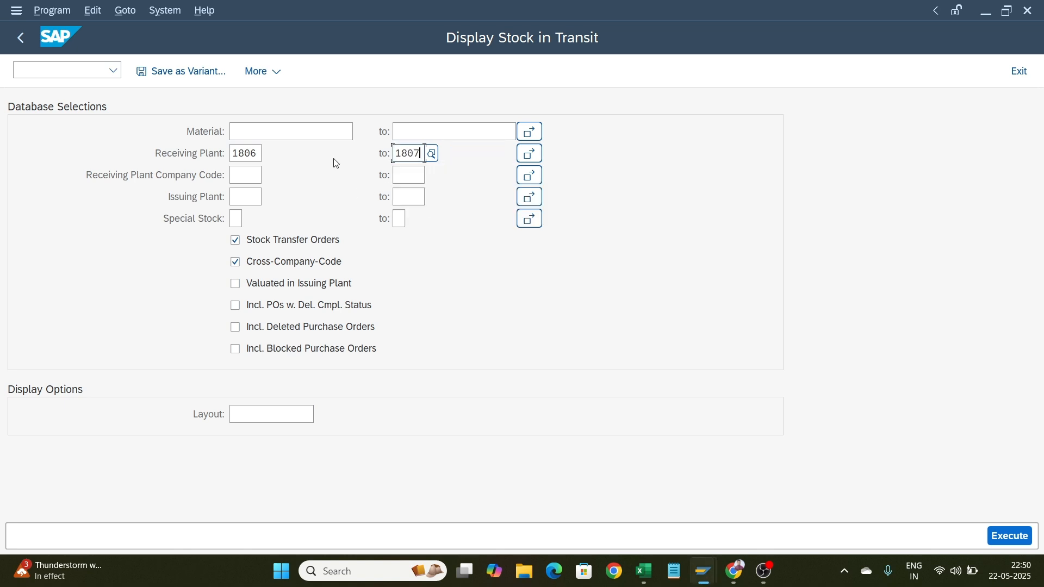
{"action": "key", "text": "BackSpace"}
{"action": "key", "text": "BackSpace"}
{"action": "key", "text": "BackSpace"}
{"action": "key", "text": "BackSpace"}
Set the issuing plant of the stock-in-transit selection to 1807
{"action": "left_click", "coordinate": [247, 195]}
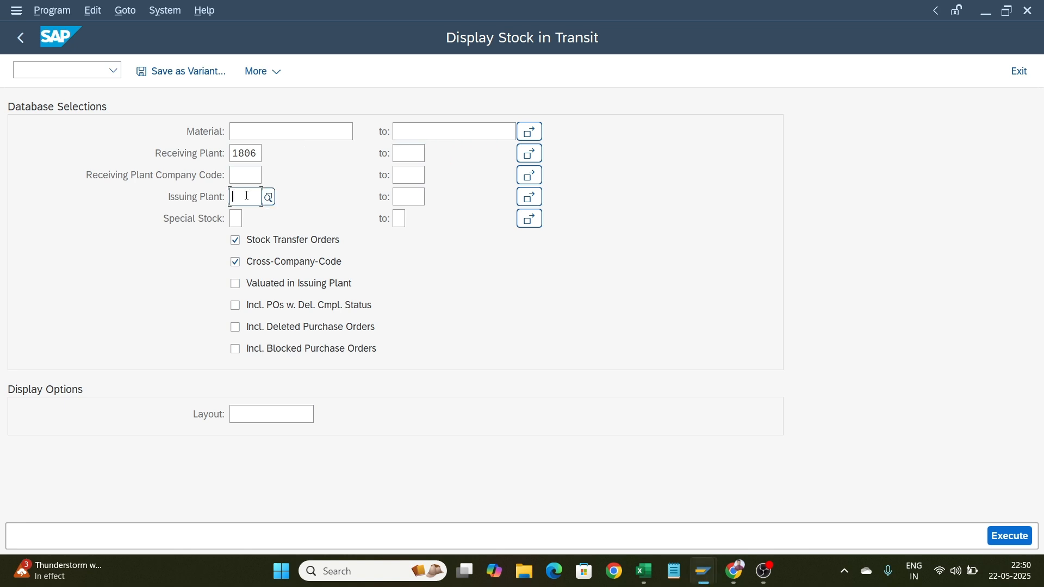
{"action": "type", "text": "1807"}
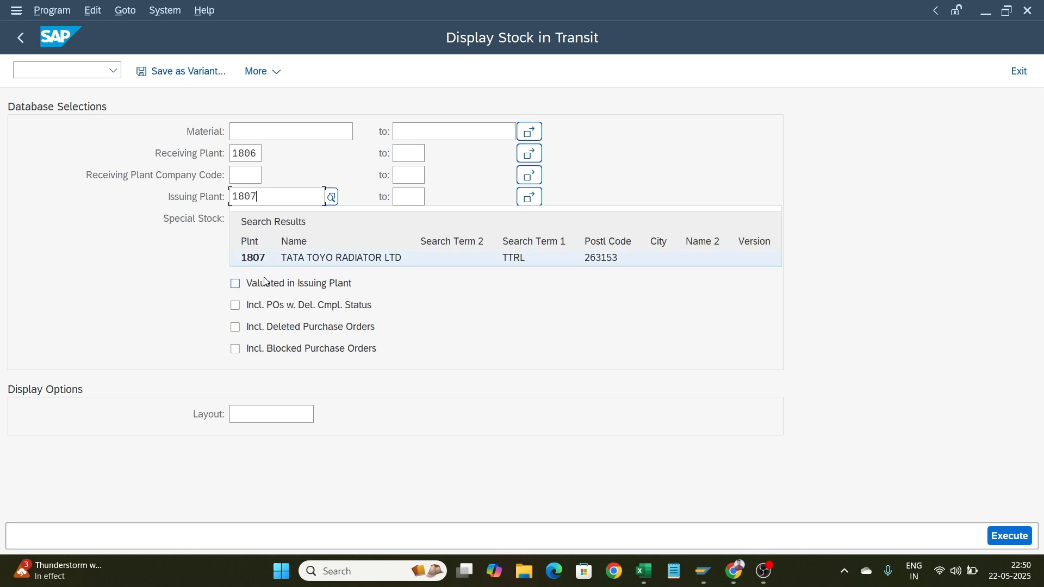
{"action": "left_click", "coordinate": [274, 262]}
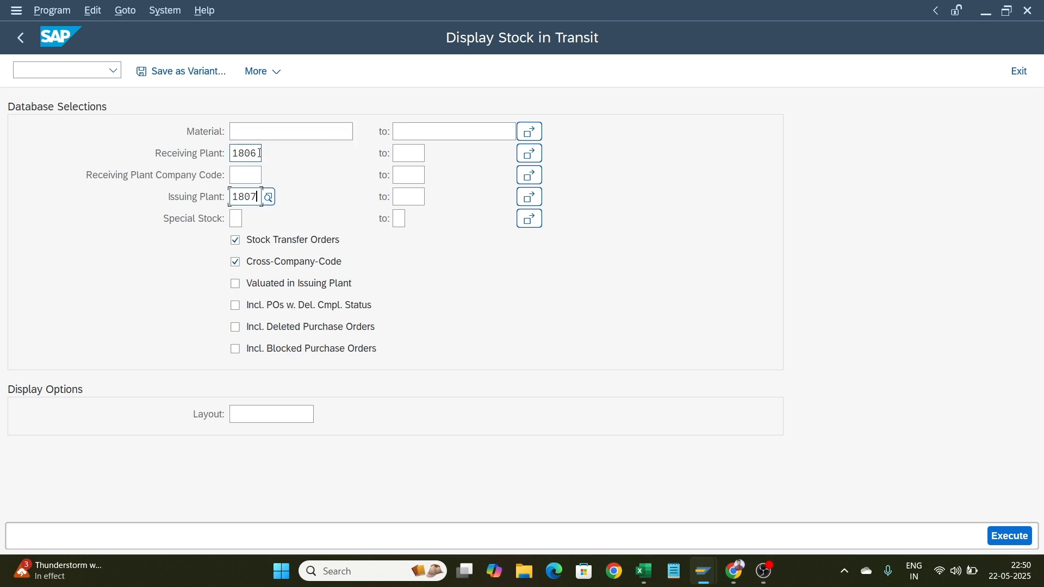
{"action": "left_click_drag", "start_coordinate": [259, 154], "coordinate": [213, 153]}
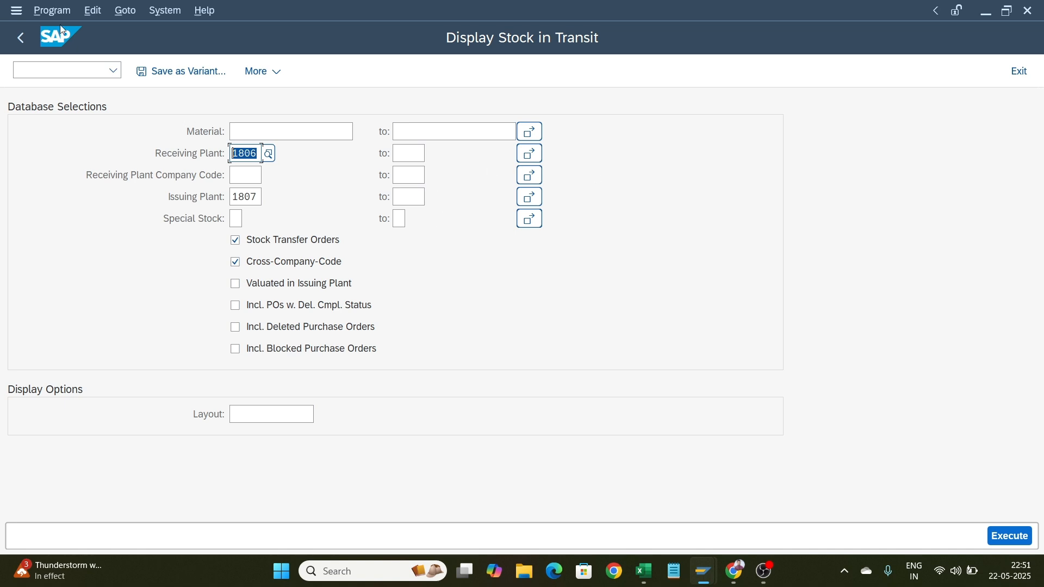
Return to the main menu and delete the duplicate ME5A entry from the favorites list
{"action": "left_click", "coordinate": [21, 36]}
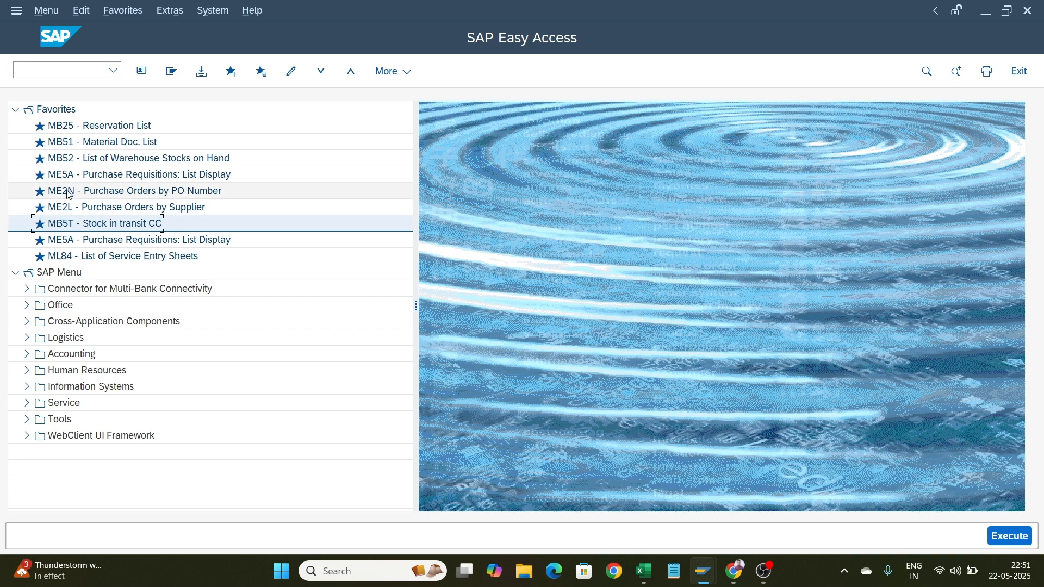
{"action": "left_click", "coordinate": [63, 243]}
{"action": "key", "text": "shift+F2"}
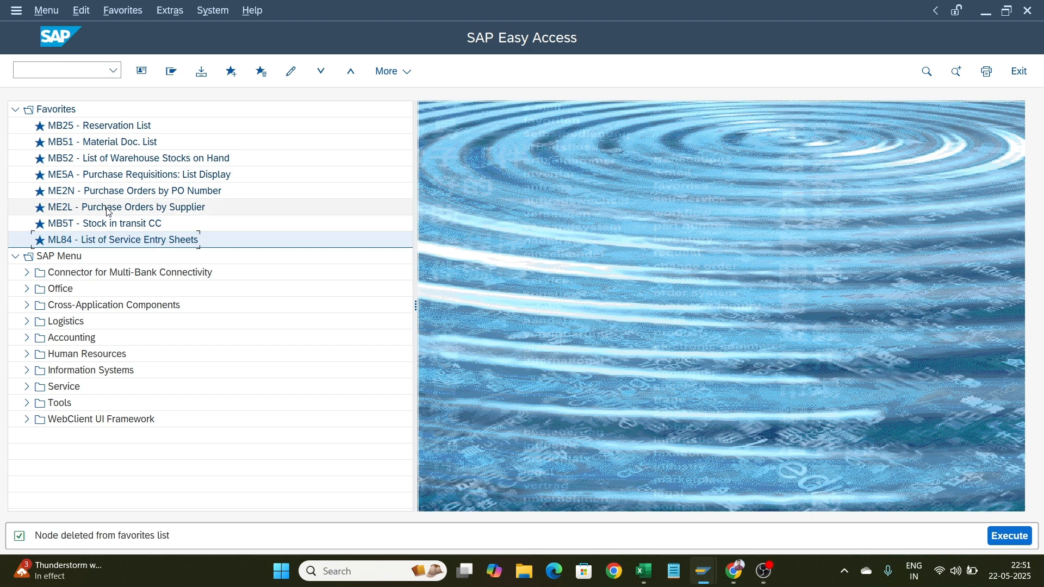
Open ML84, then display a service entry sheet with transaction ML81N and go back to the service entry sheet list selection
{"action": "double_click", "coordinate": [109, 242]}
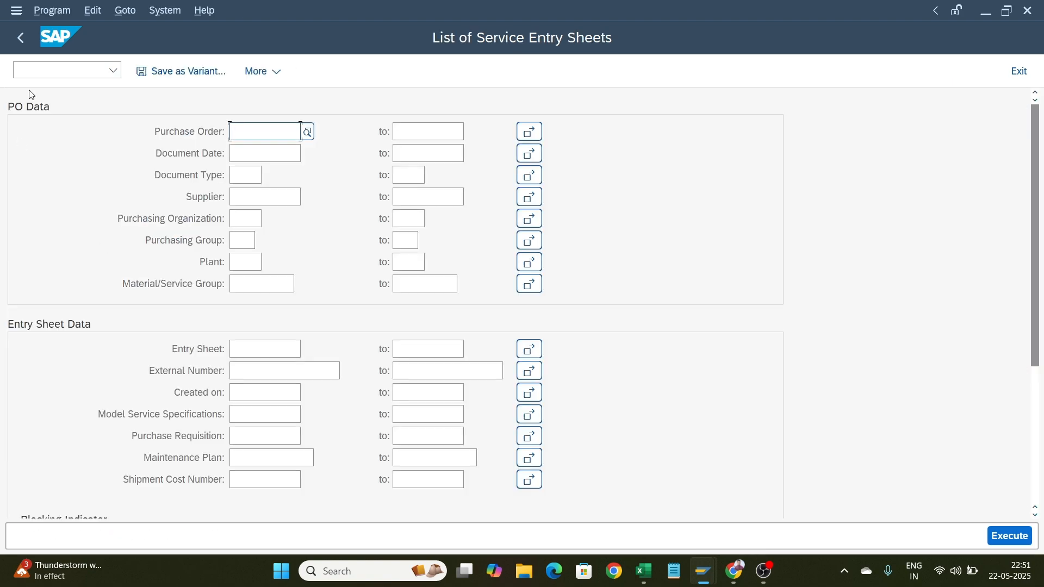
{"action": "left_click", "coordinate": [21, 37]}
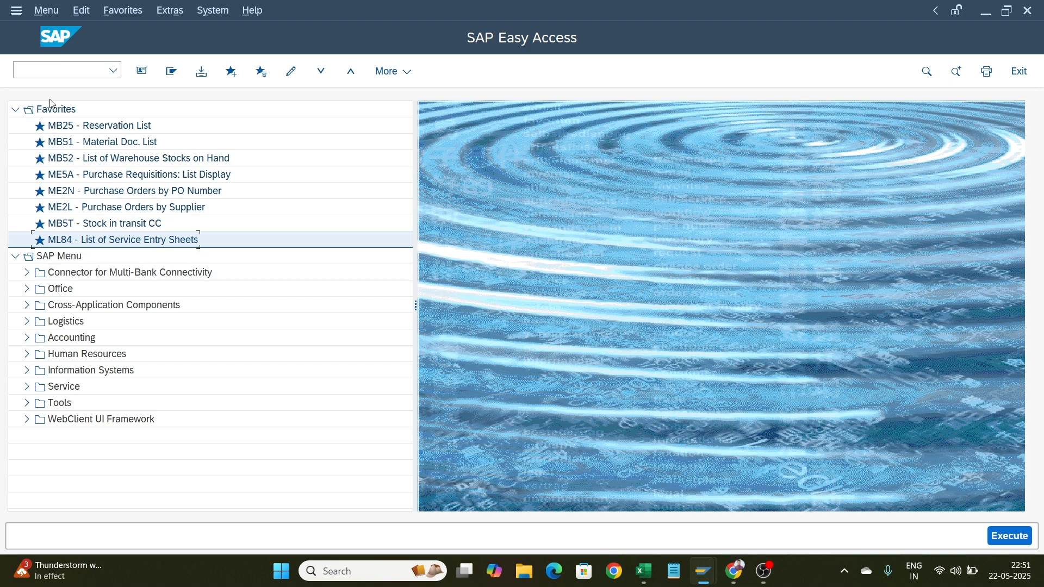
{"action": "left_click", "coordinate": [57, 74]}
{"action": "type", "text": "ml81n"}
{"action": "key", "text": "Return"}
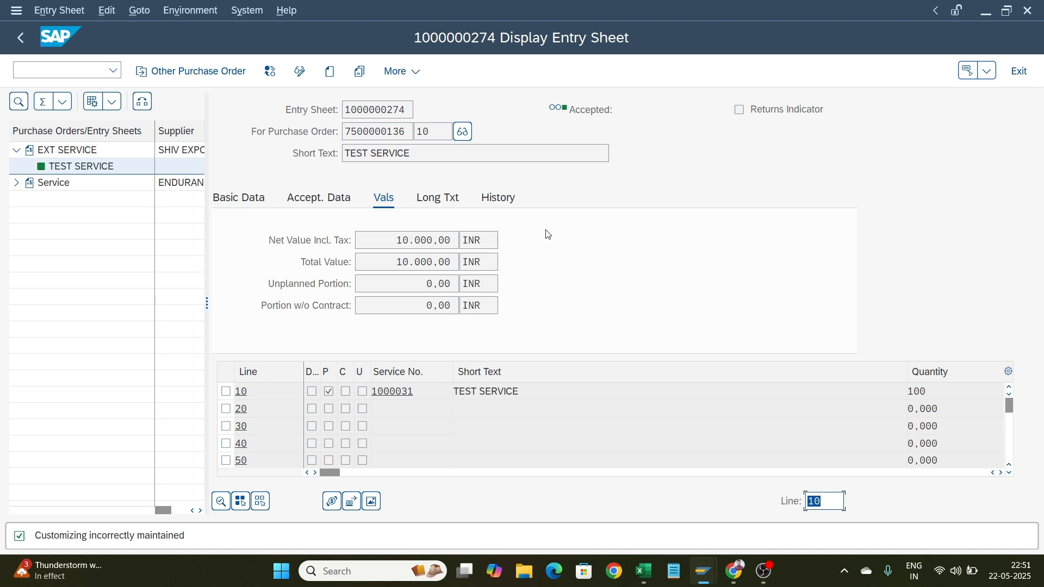
{"action": "left_click", "coordinate": [20, 39]}
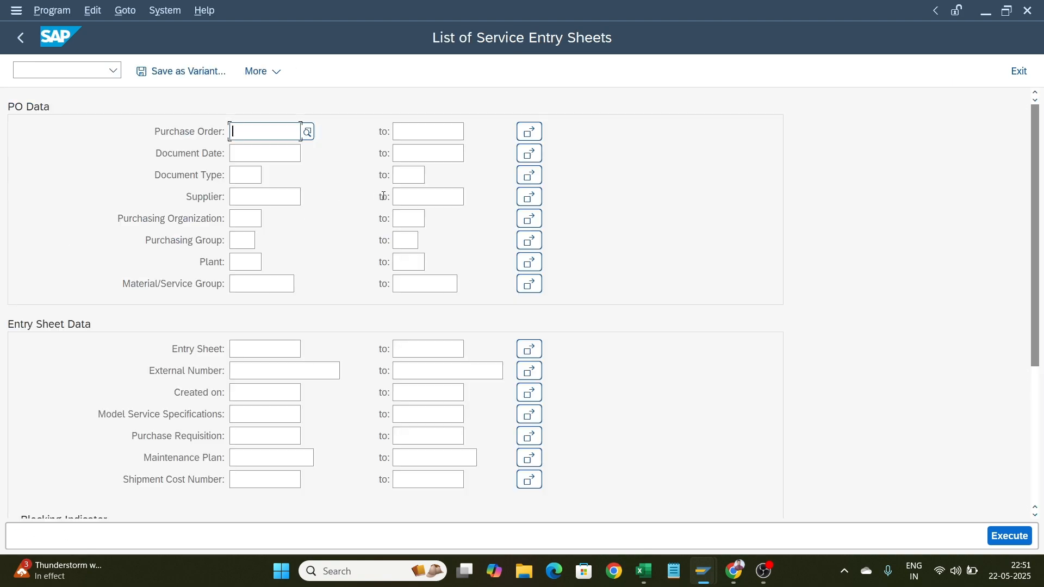
Run the List of Service Entry Sheets for plant 1806
{"action": "left_click", "coordinate": [241, 255]}
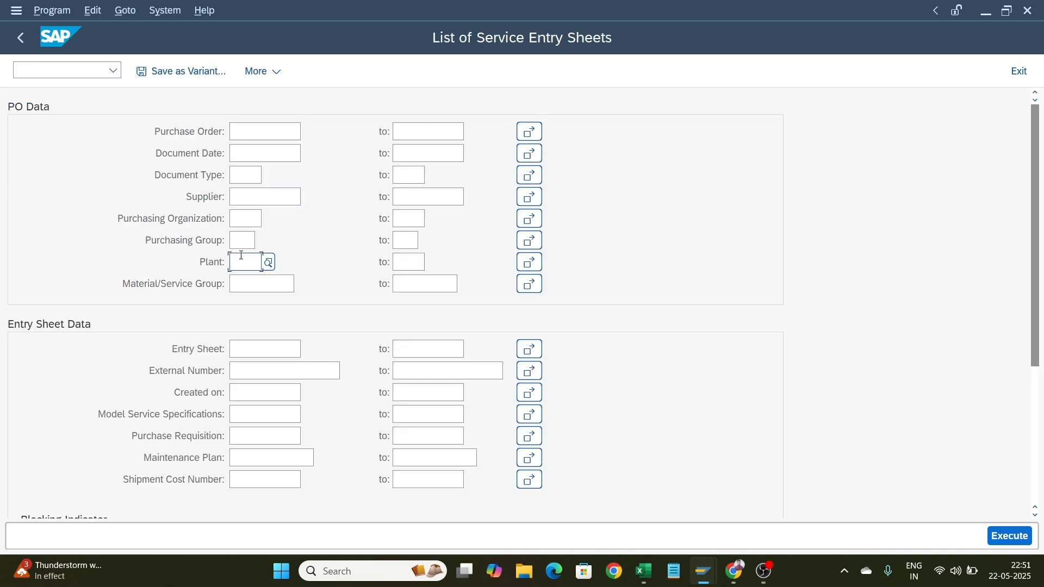
{"action": "type", "text": "1"}
{"action": "key", "text": "BackSpace"}
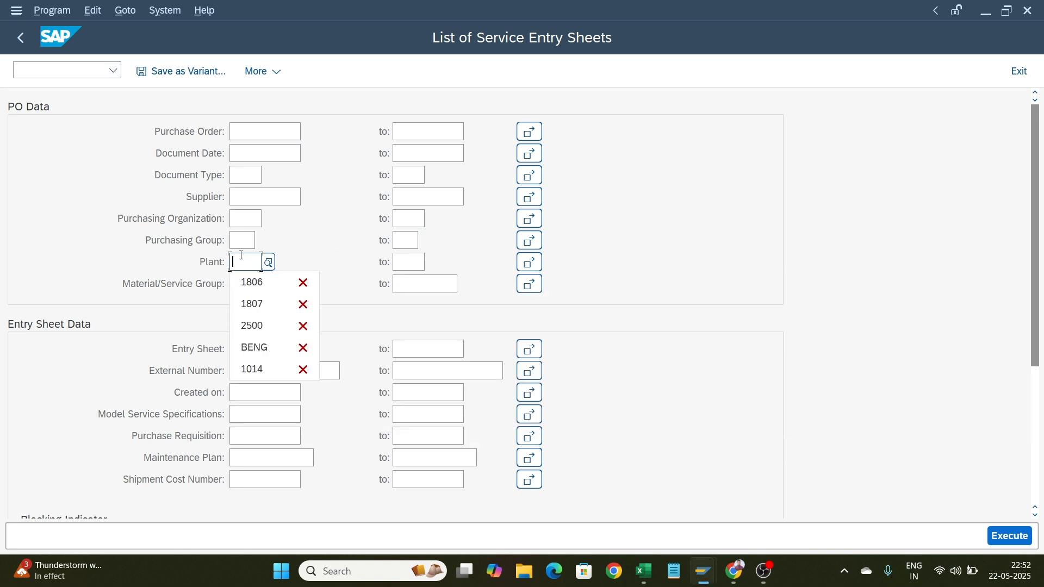
{"action": "type", "text": "1806"}
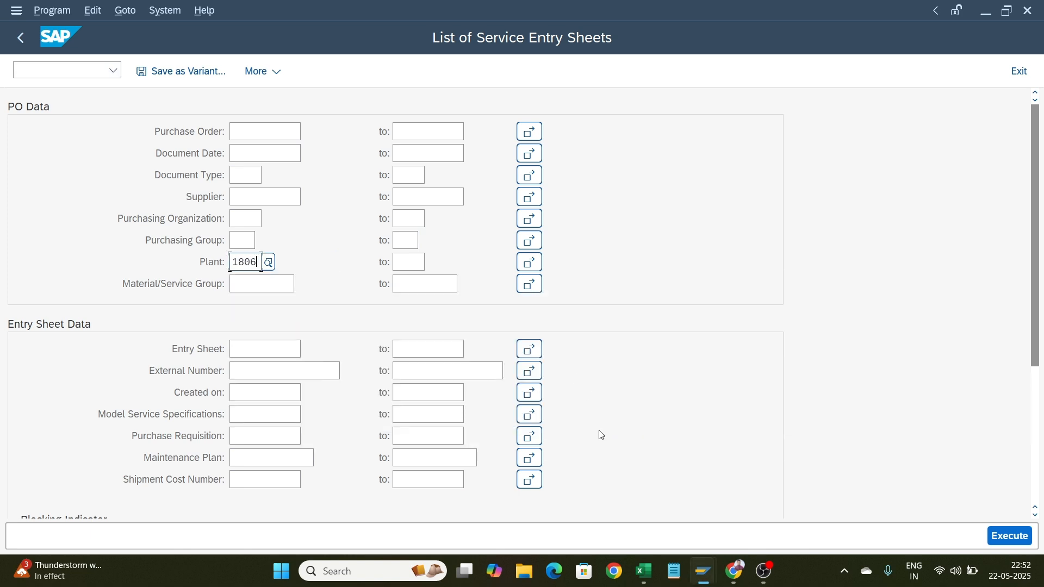
{"action": "left_click", "coordinate": [1019, 544]}
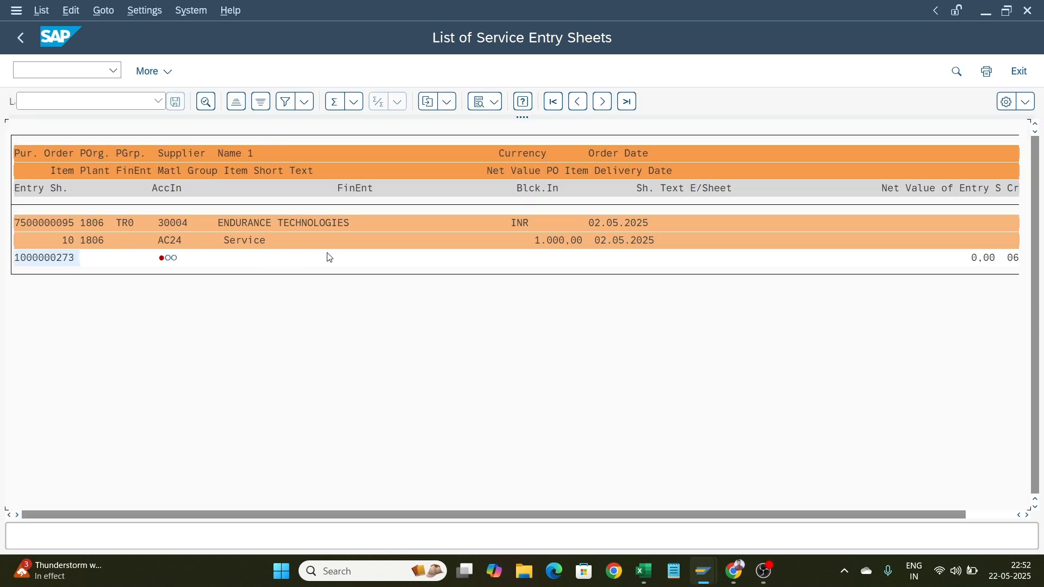
{"action": "left_click", "coordinate": [34, 259]}
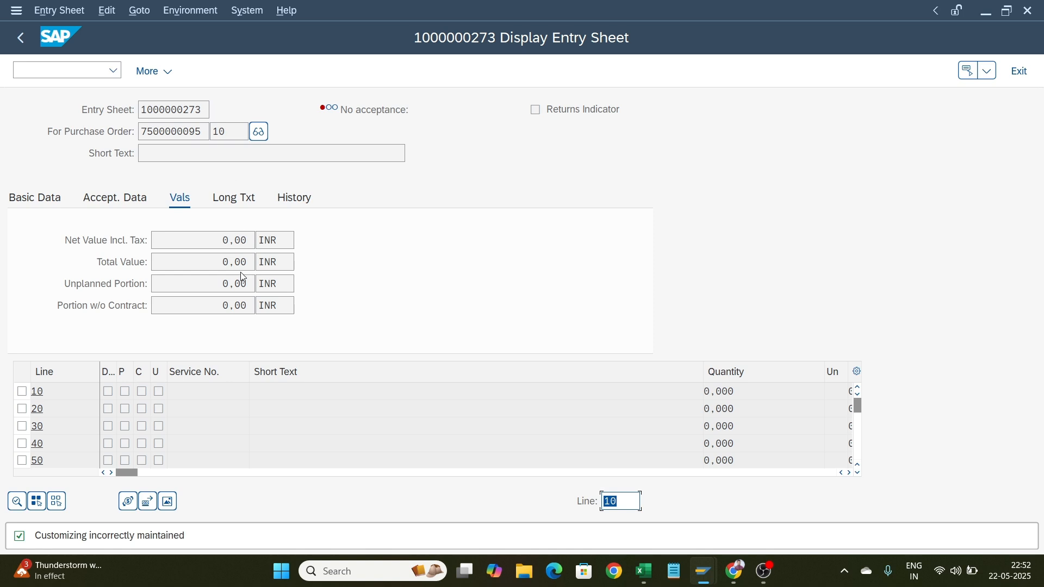
{"action": "left_click", "coordinate": [94, 195]}
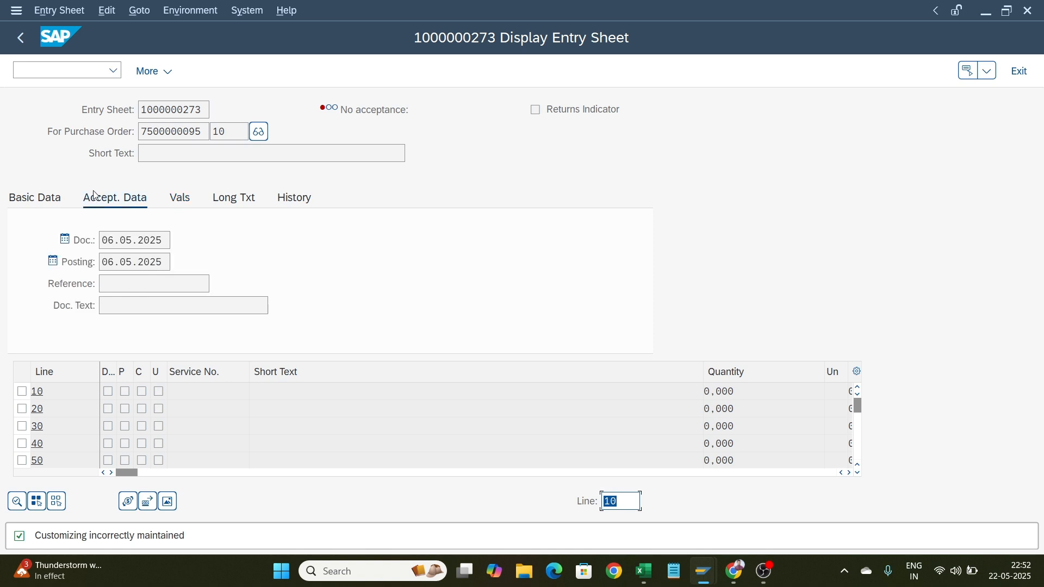
{"action": "left_click", "coordinate": [32, 198]}
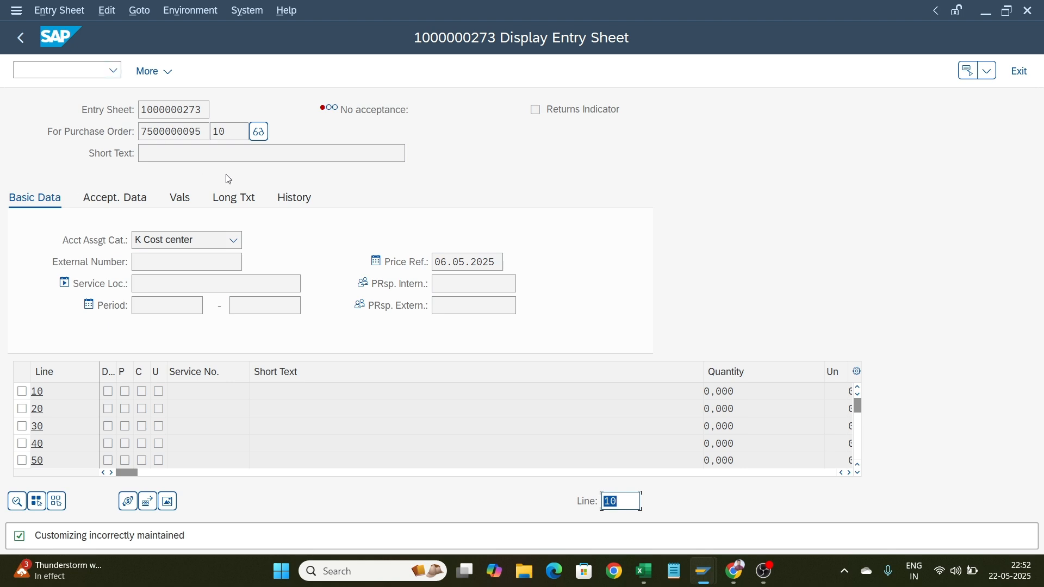
Return to the selection screen, clear the plant, and execute the service entry sheet list without a plant filter
{"action": "left_click", "coordinate": [231, 152]}
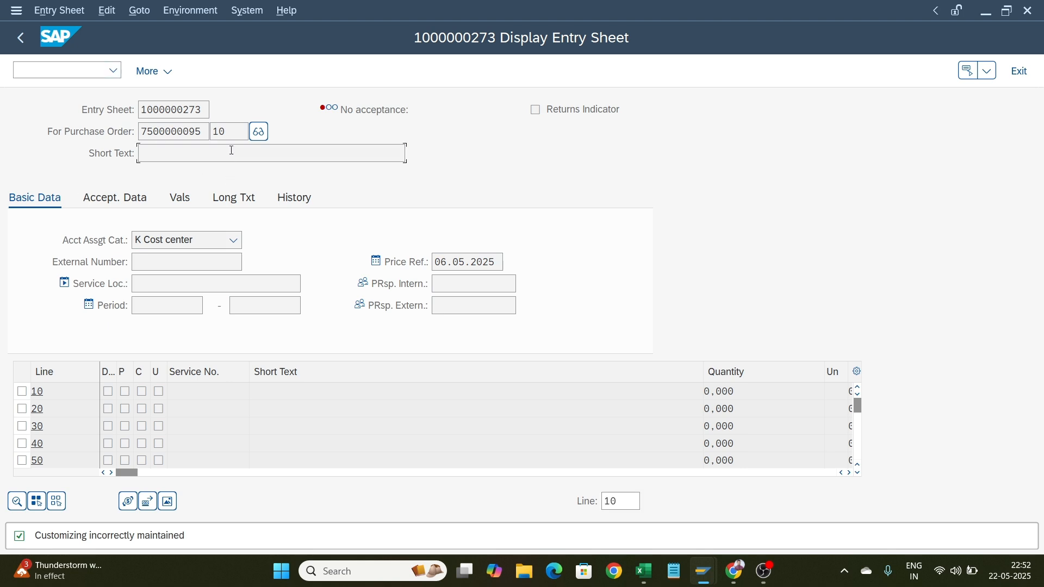
{"action": "left_click", "coordinate": [19, 38]}
{"action": "left_click", "coordinate": [21, 37]}
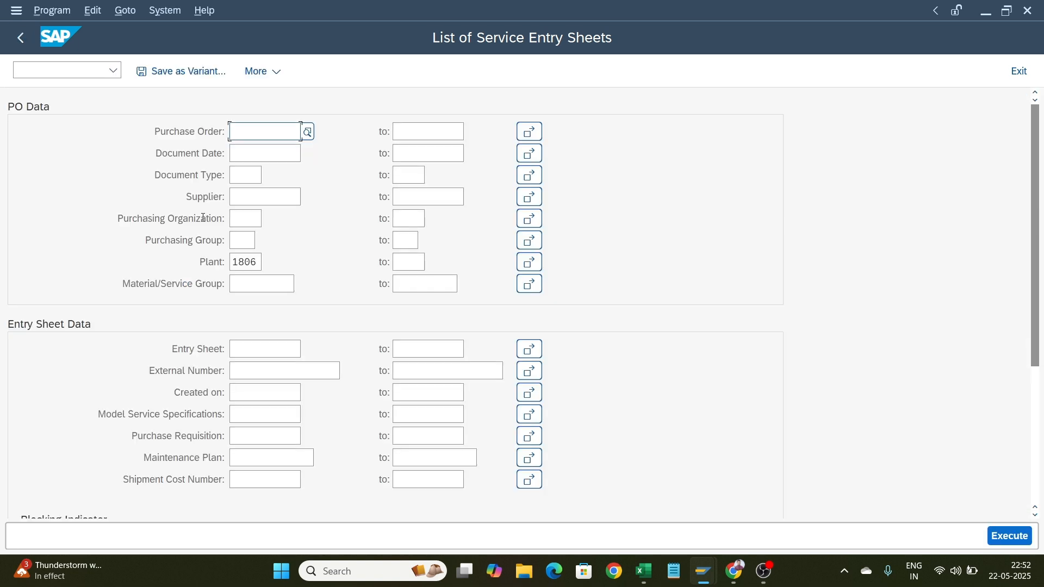
{"action": "double_click", "coordinate": [244, 262]}
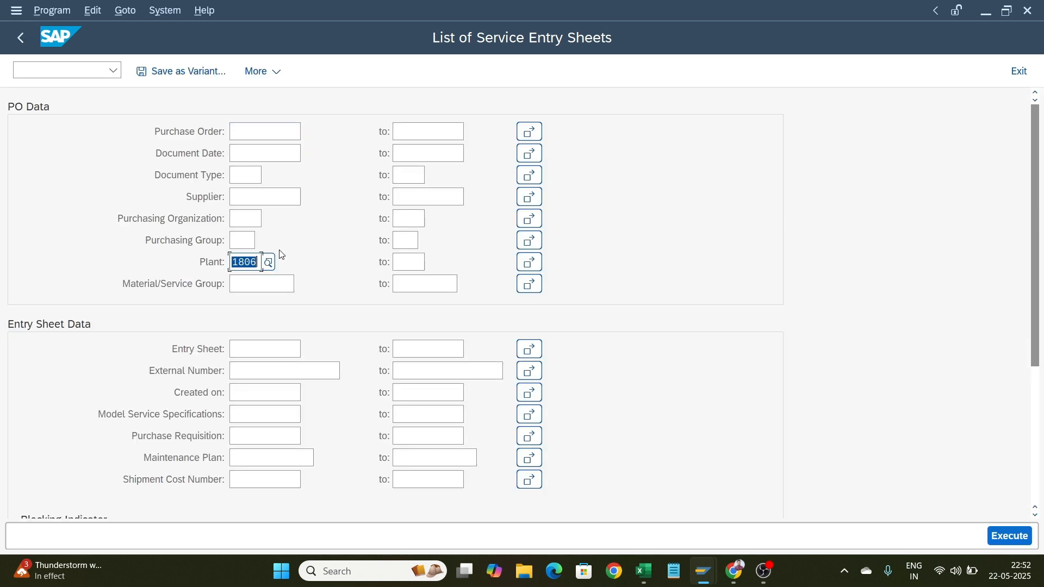
{"action": "key", "text": "BackSpace"}
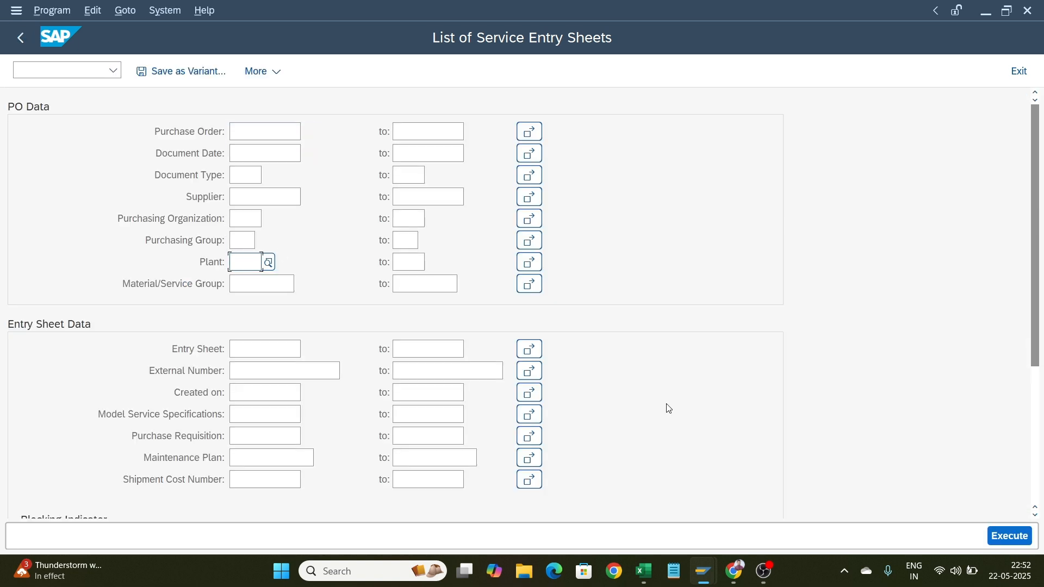
{"action": "left_click", "coordinate": [1010, 536]}
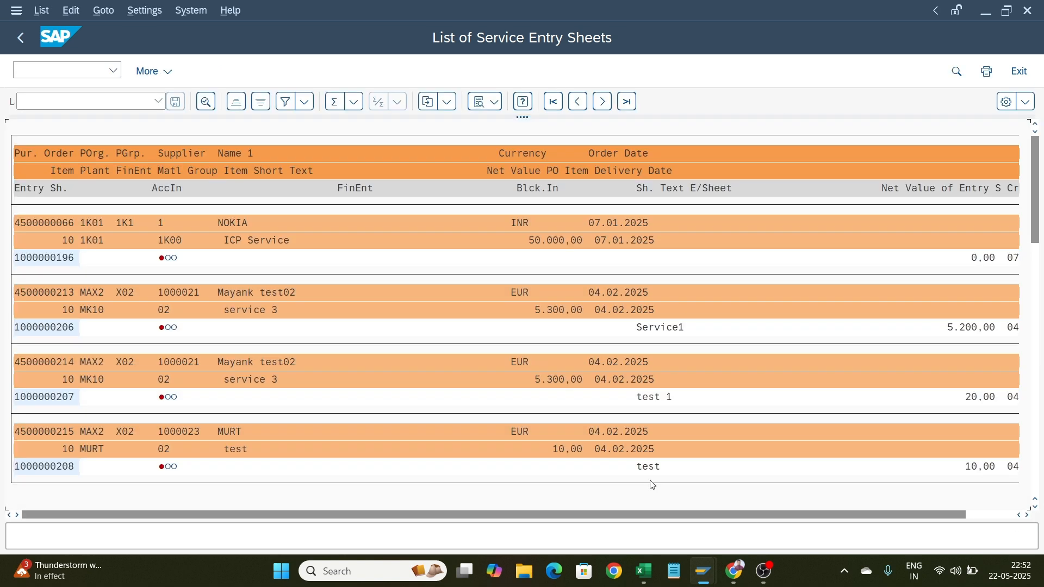
Scroll through the unfiltered list of service entry sheets and return to its selection screen
{"action": "scroll", "coordinate": [126, 243], "scroll_direction": "down", "scroll_amount": 6}
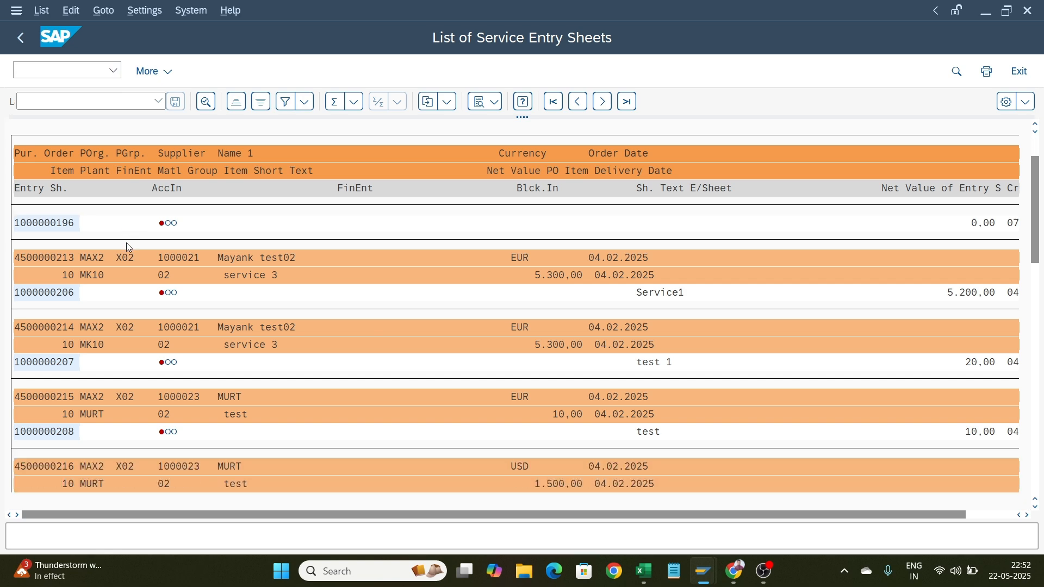
{"action": "scroll", "coordinate": [126, 245], "scroll_direction": "down", "scroll_amount": 7}
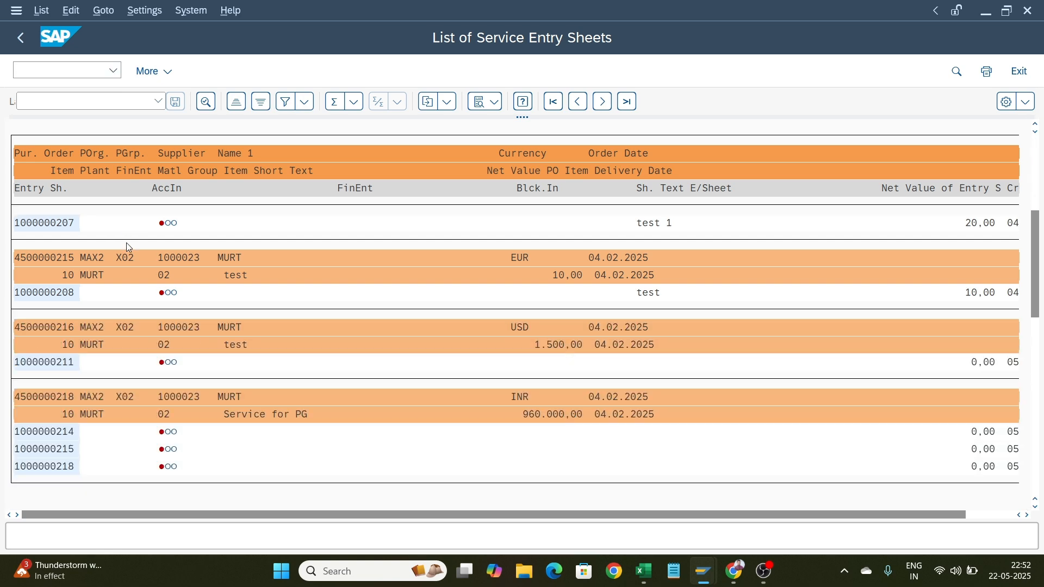
{"action": "scroll", "coordinate": [126, 244], "scroll_direction": "down", "scroll_amount": 4}
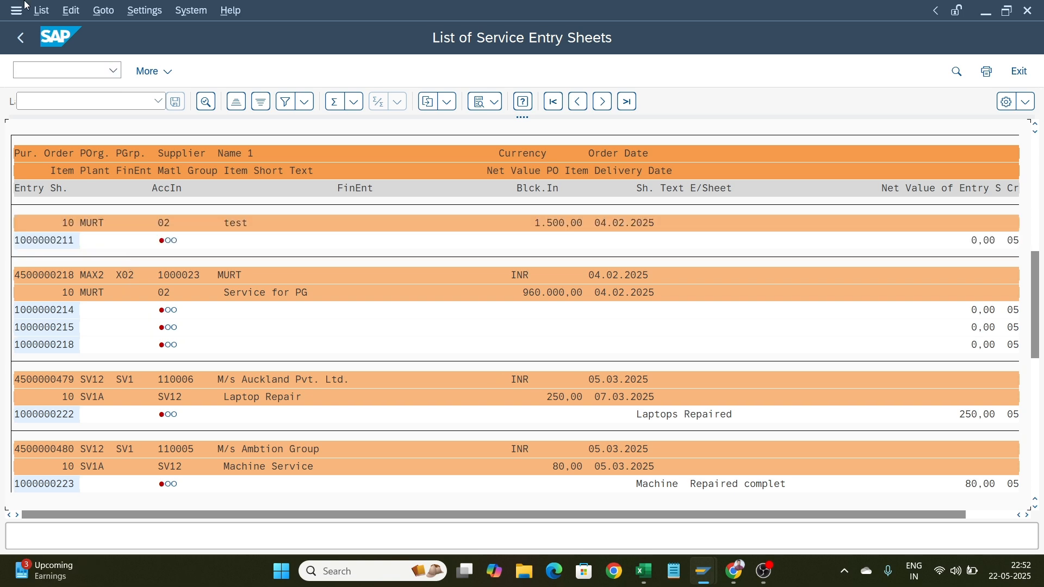
{"action": "left_click", "coordinate": [23, 38]}
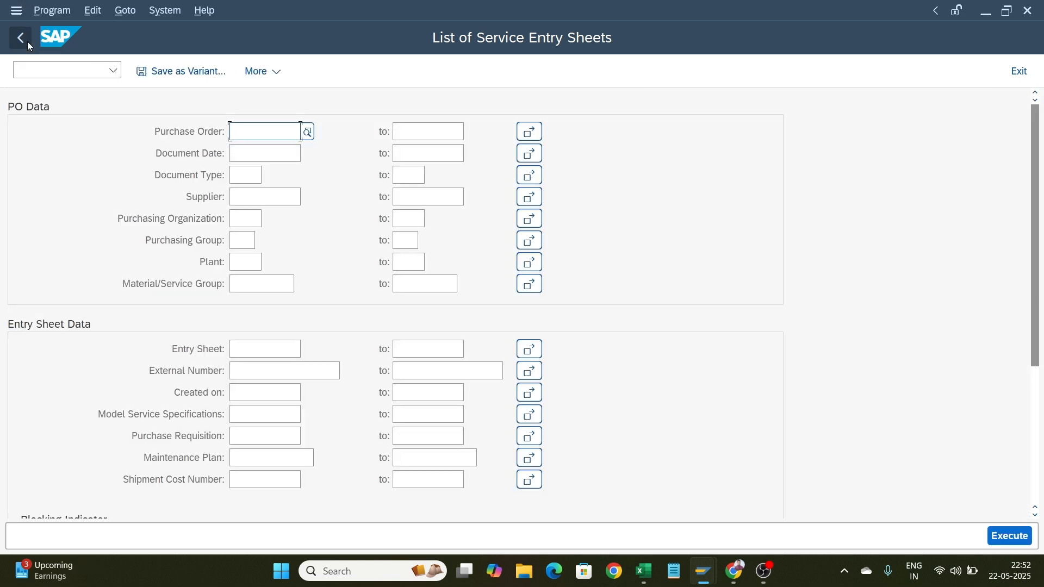
{"action": "left_click", "coordinate": [293, 196]}
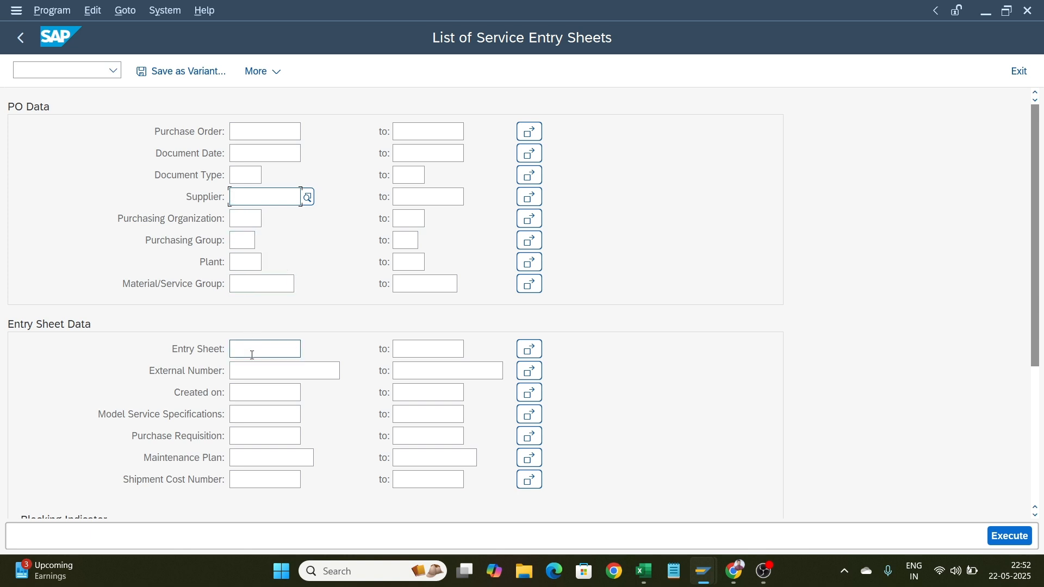
{"action": "left_click", "coordinate": [252, 355]}
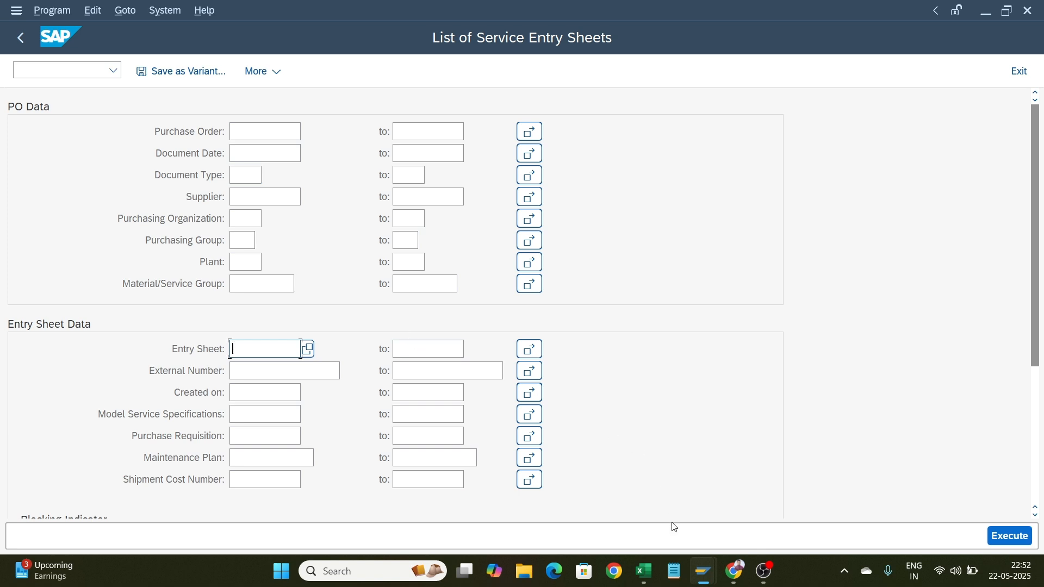
{"action": "left_click", "coordinate": [699, 572]}
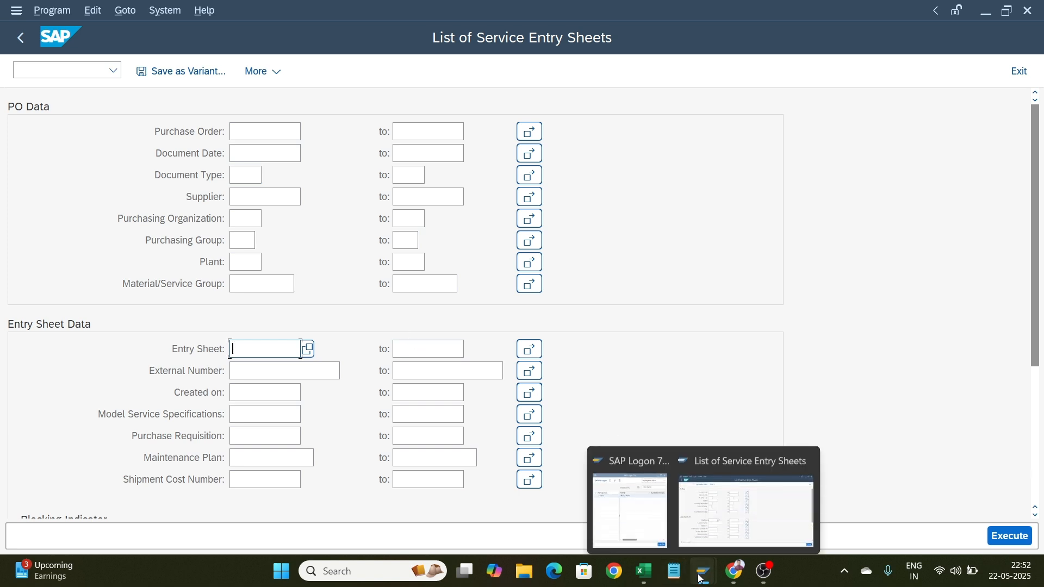
{"action": "left_click", "coordinate": [738, 513]}
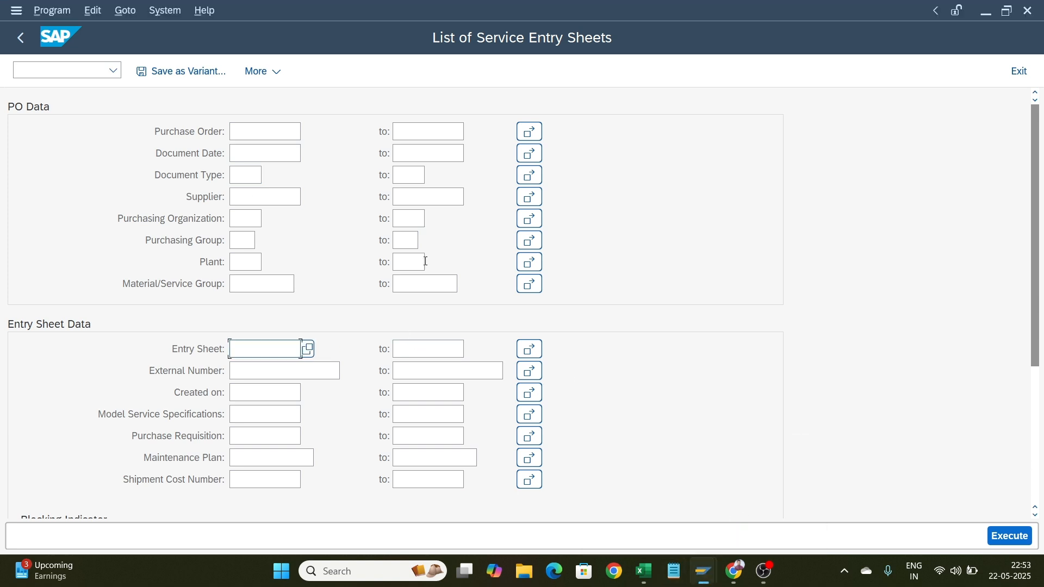
Go back to the SAP Easy Access menu and select the MB25 Reservation List favorite
{"action": "left_click", "coordinate": [19, 38]}
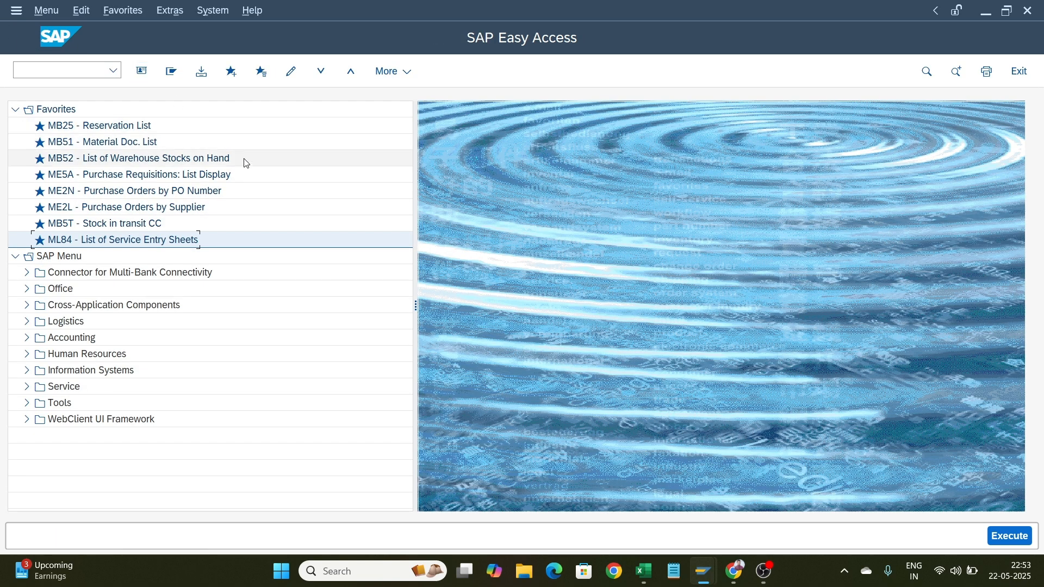
{"action": "left_click", "coordinate": [99, 131]}
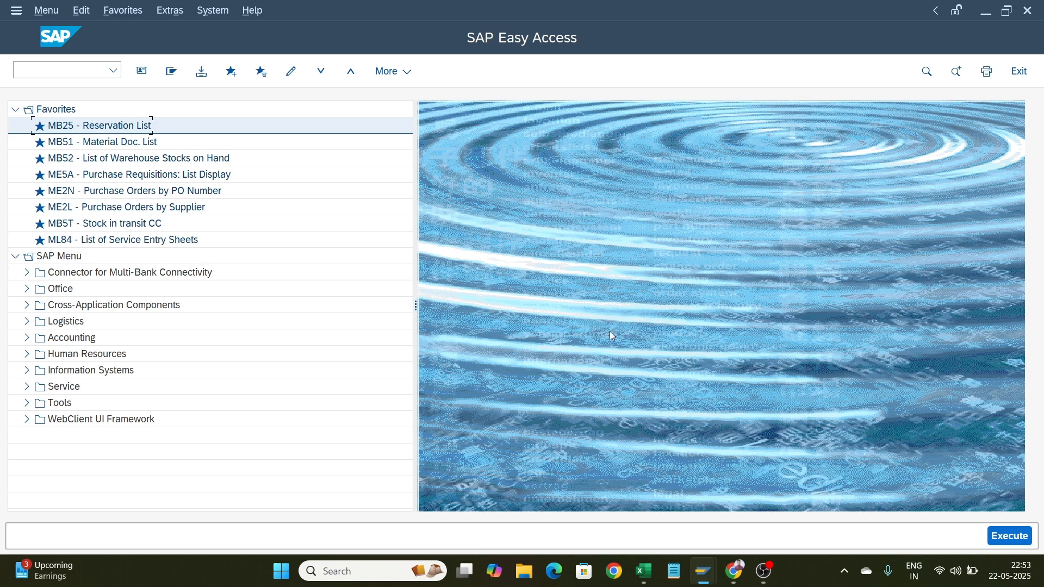
{"action": "left_click", "coordinate": [763, 570]}
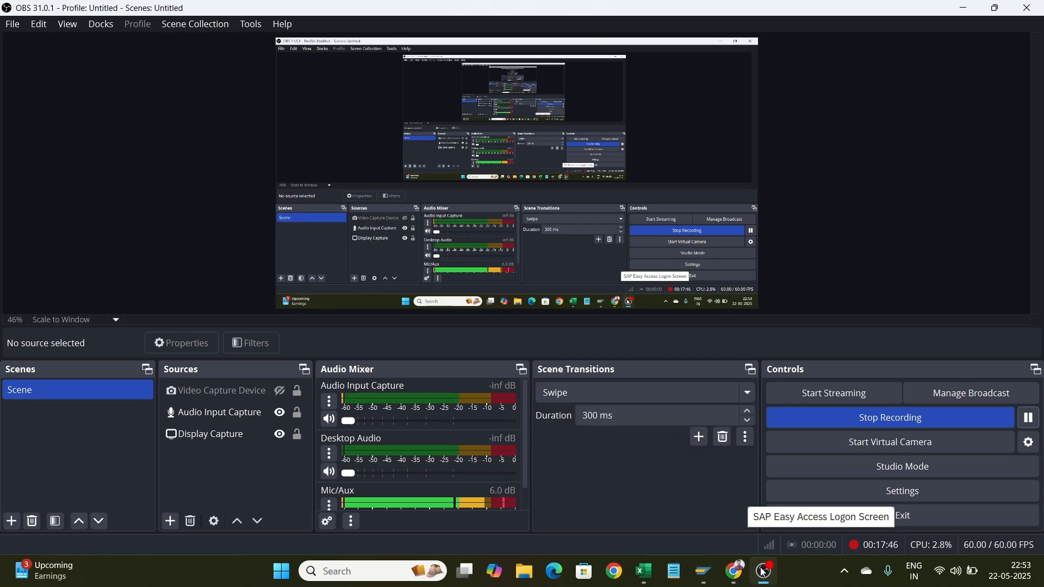